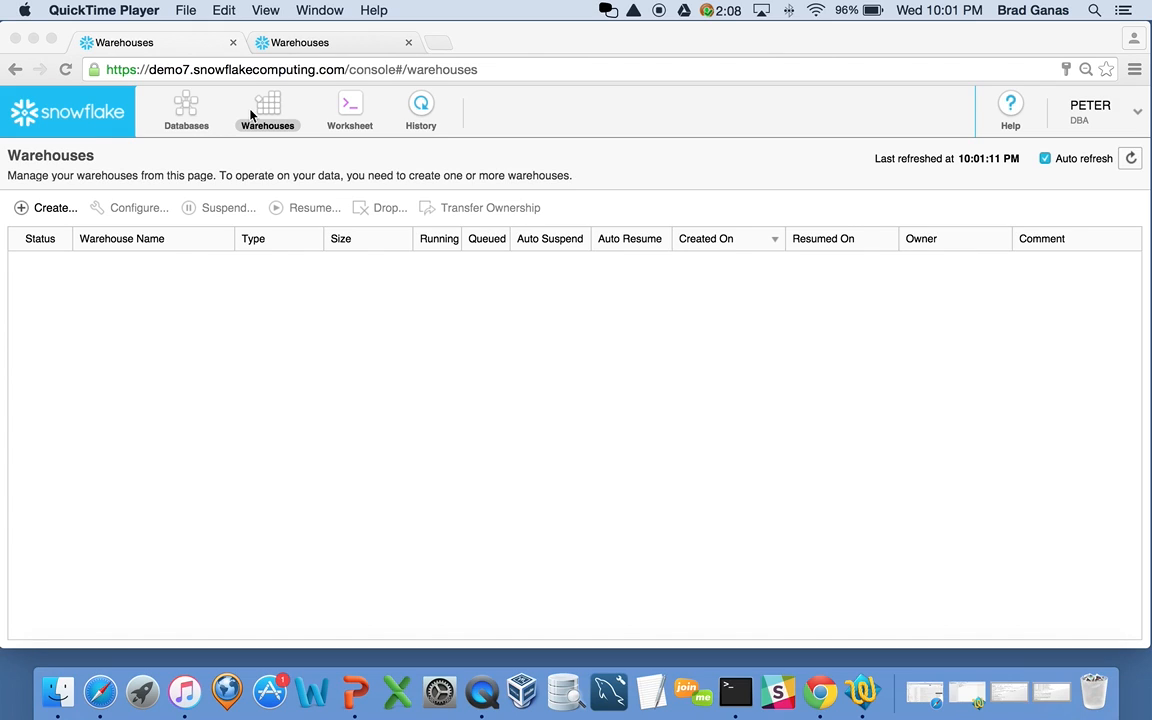
left_click(158, 70)
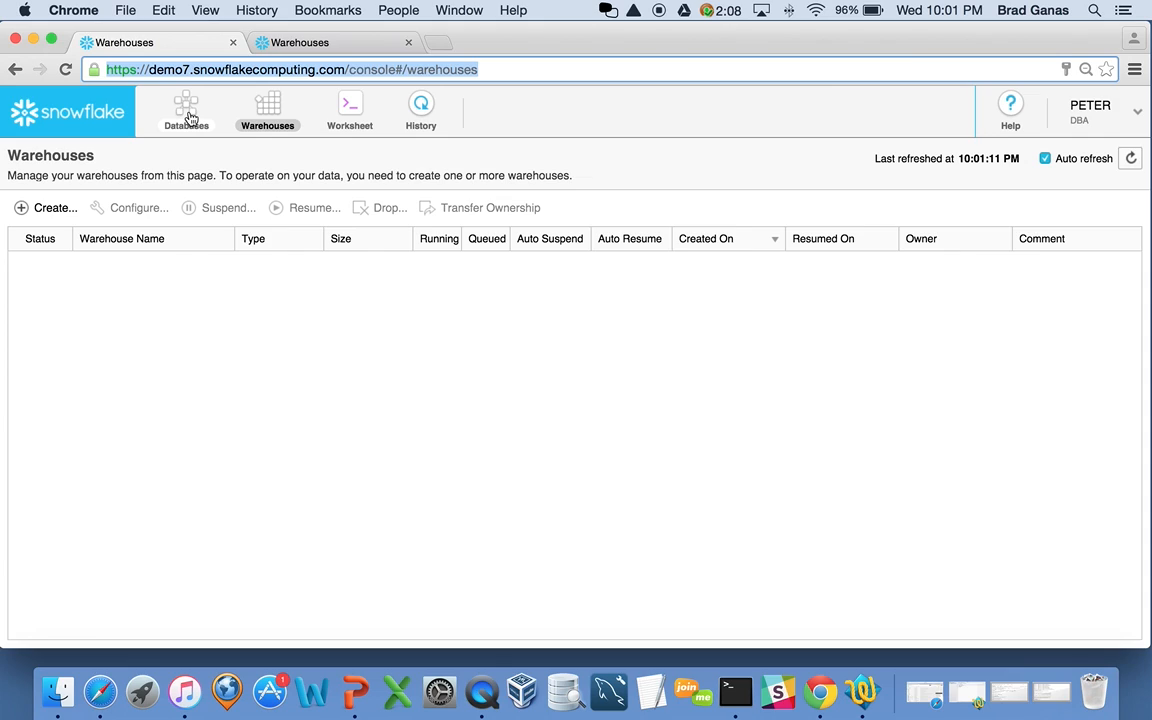
left_click(276, 118)
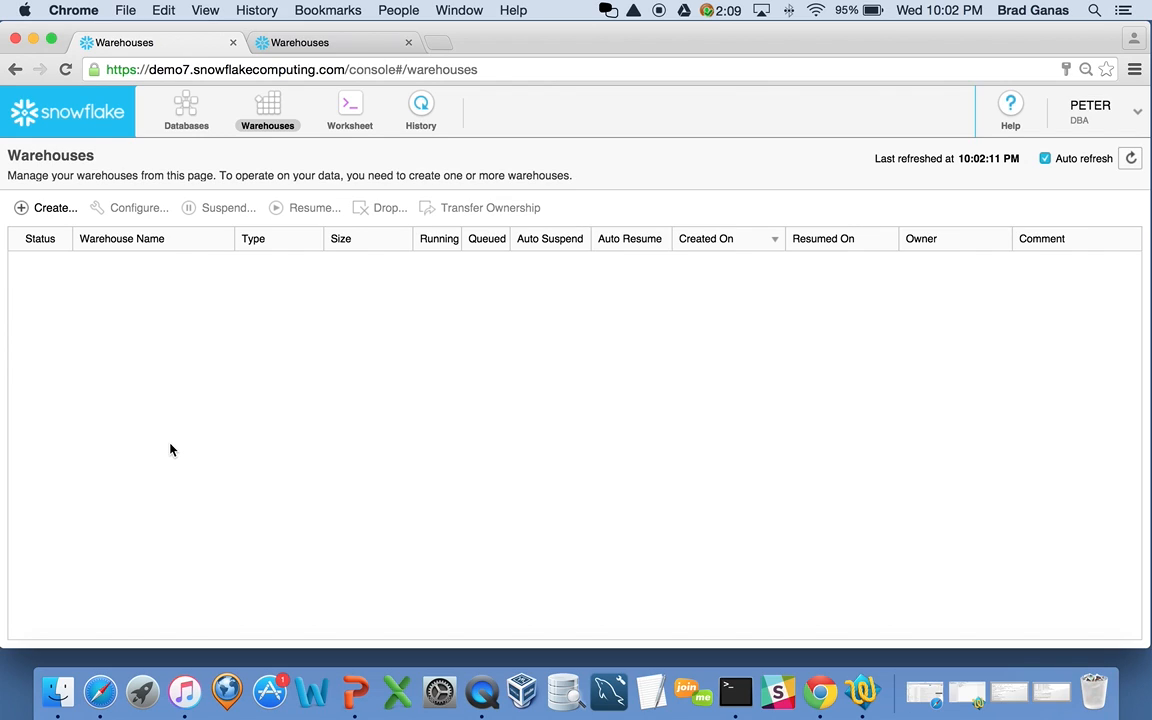
Step: Review the list of databases and view the tables in the APPLOG database
left_click(185, 113)
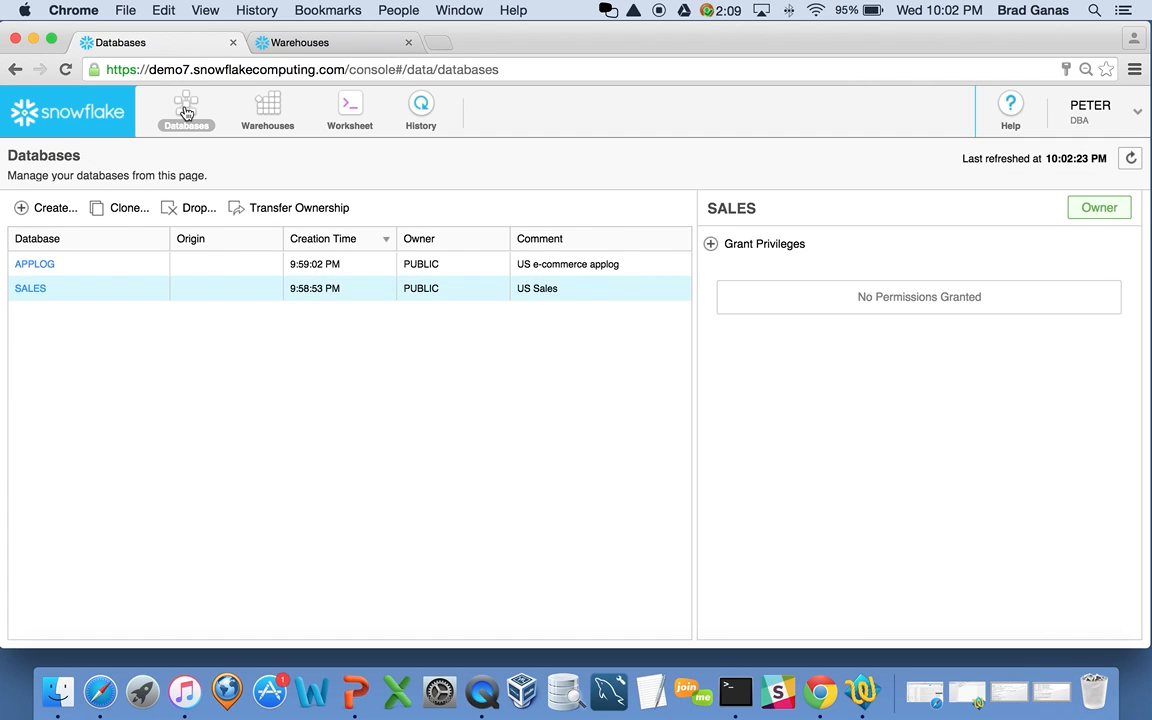
left_click(84, 297)
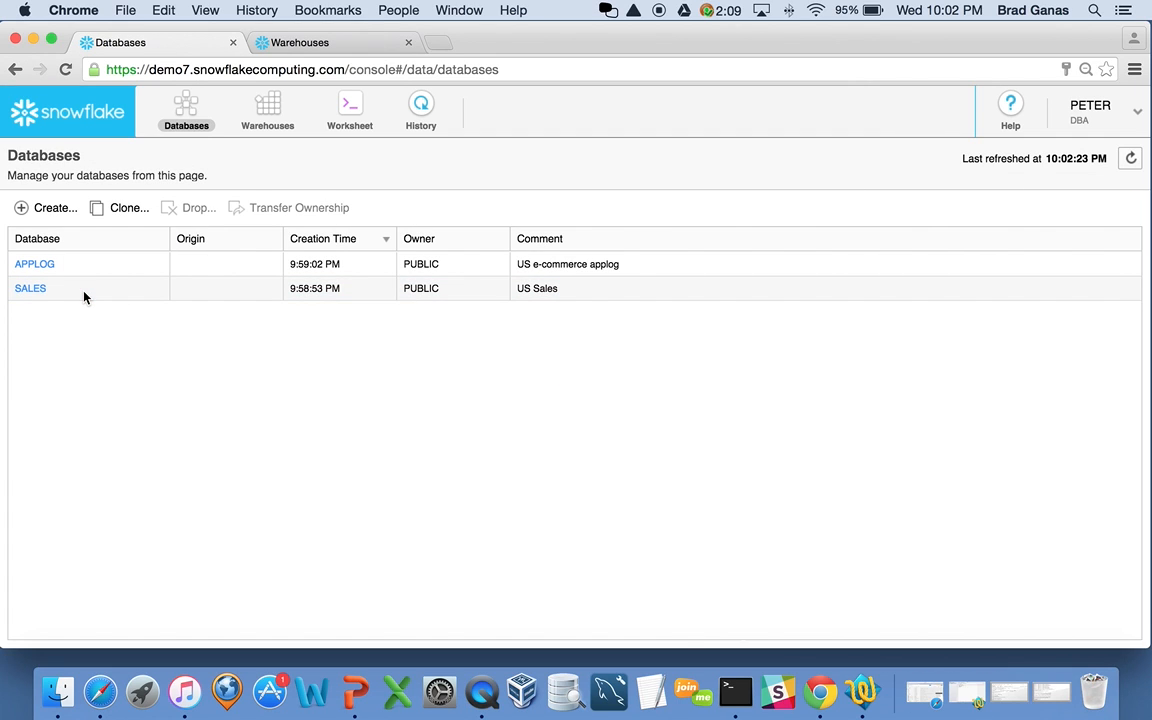
left_click(38, 266)
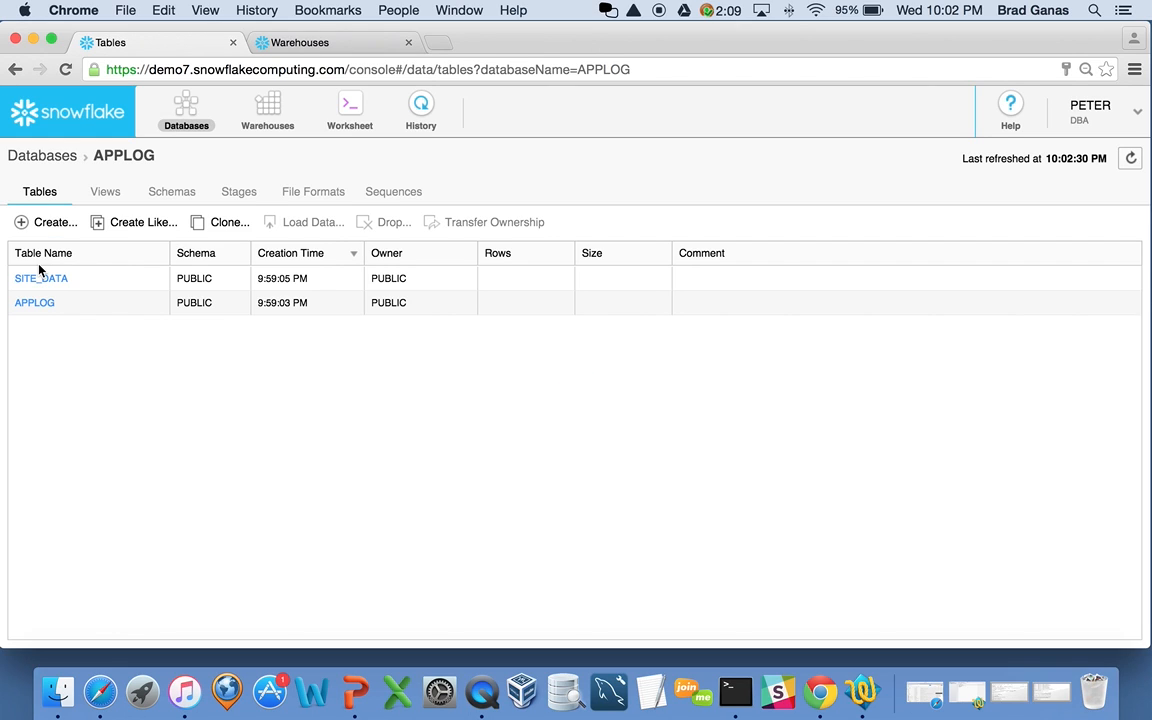
left_click(45, 158)
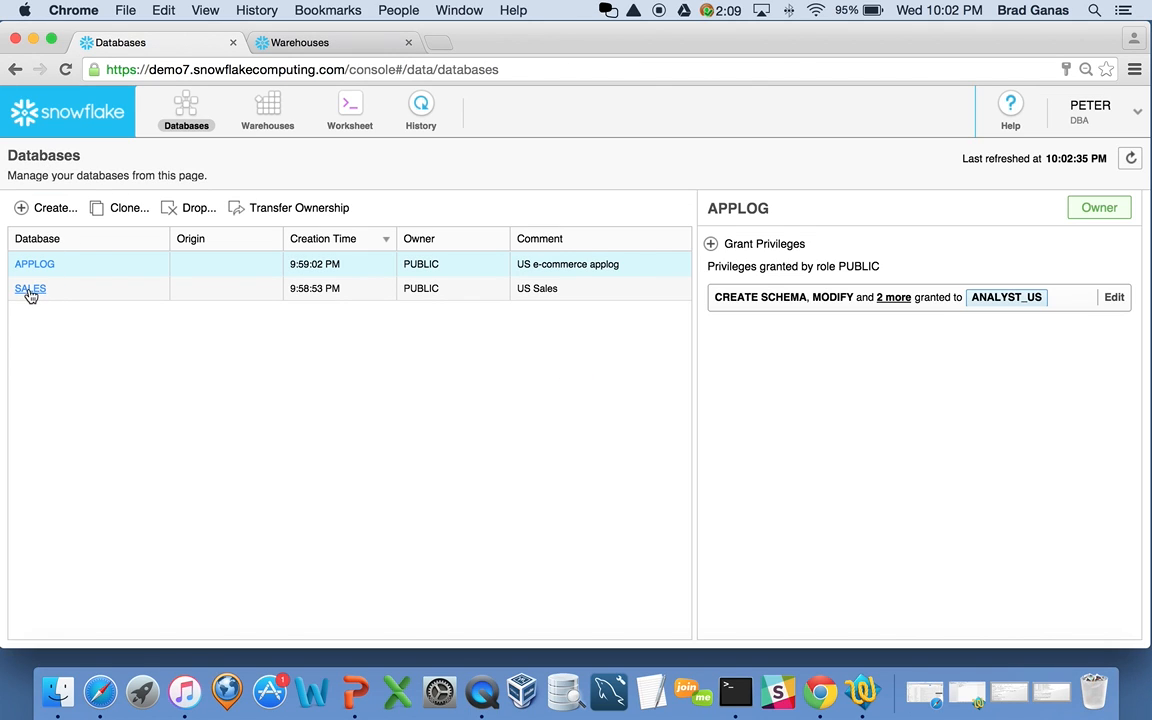
Step: Open the SALES database's stages and inspect the settings of SALES_STAGE without changing them
left_click(29, 290)
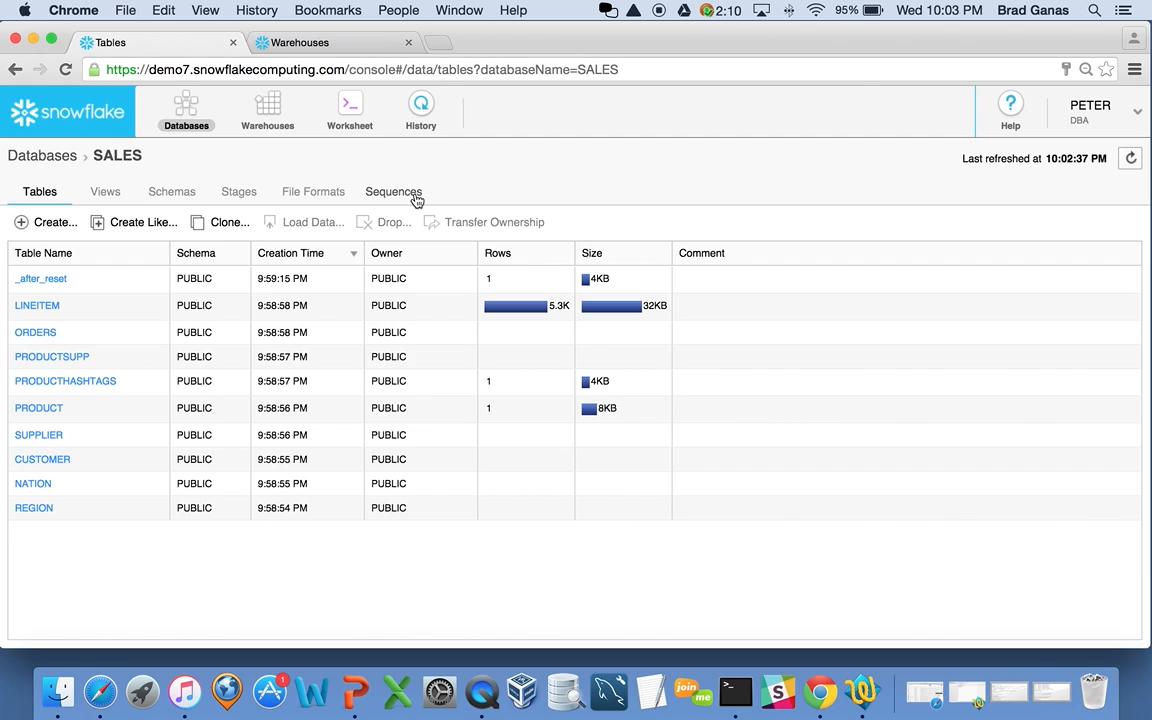
left_click(240, 196)
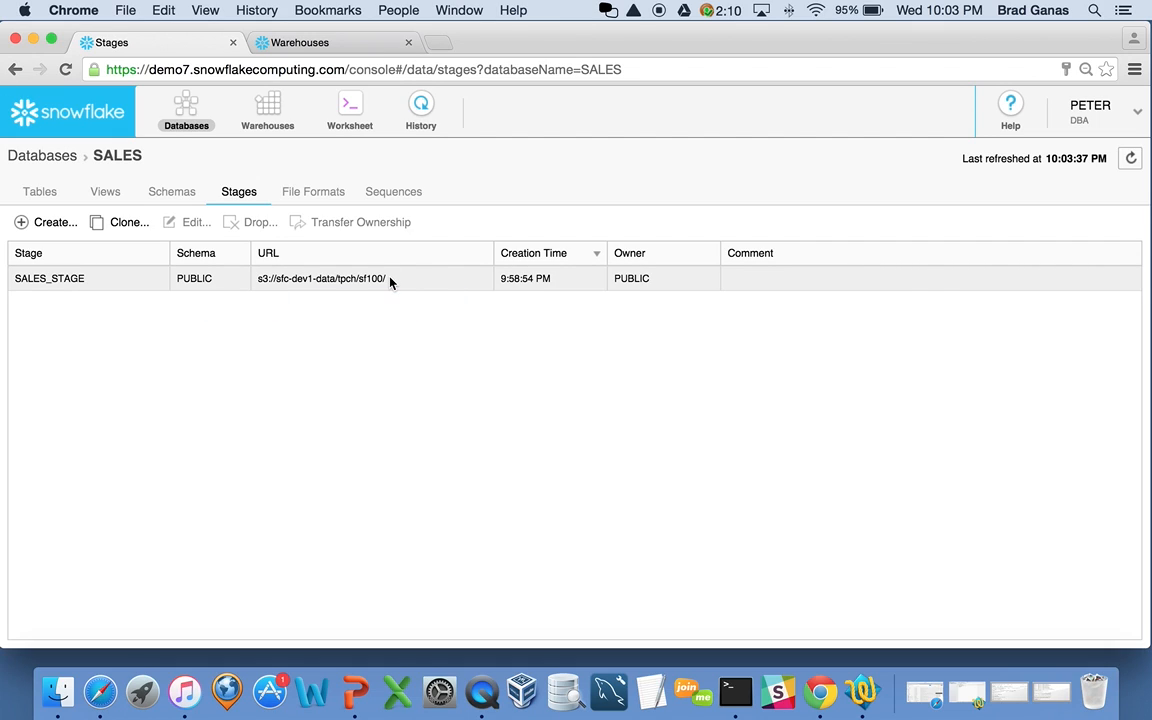
left_click_drag(390, 283, 252, 283)
left_click(108, 284)
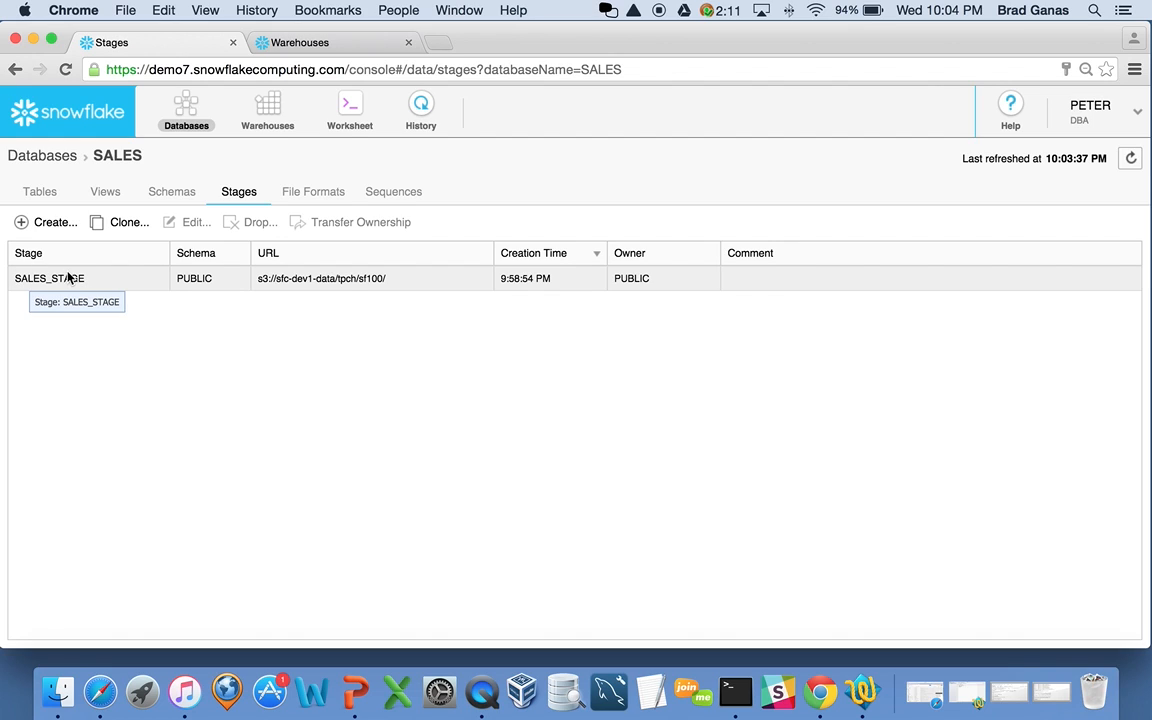
left_click(134, 278)
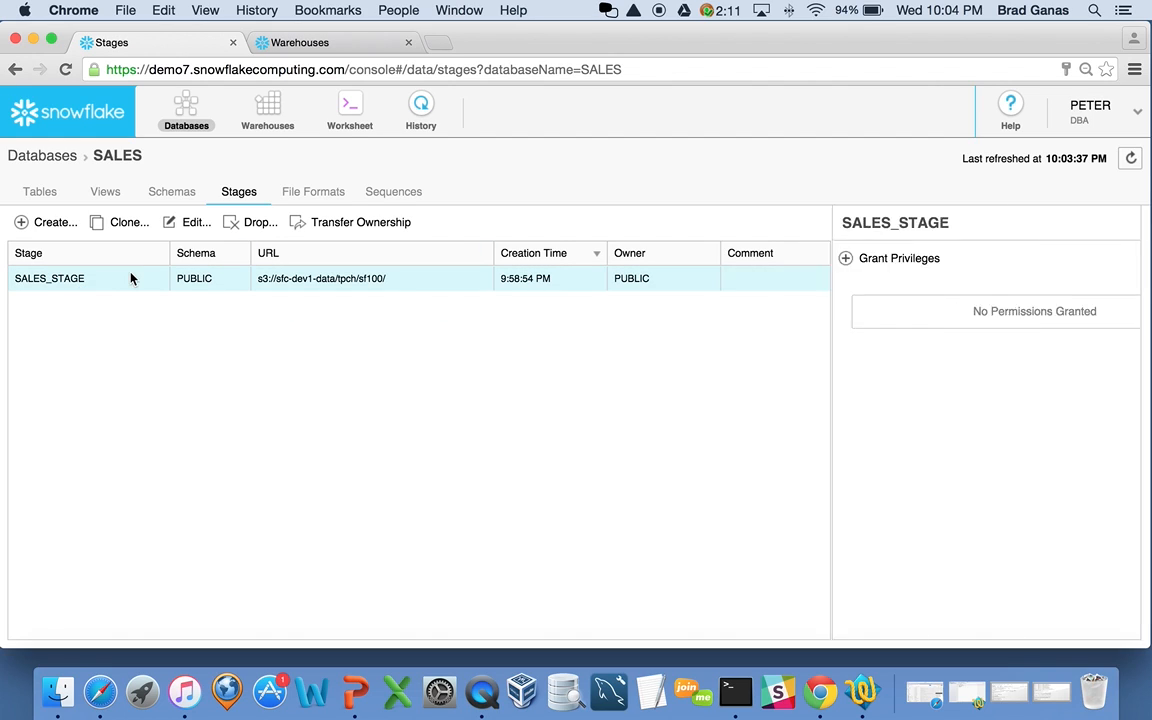
left_click(187, 223)
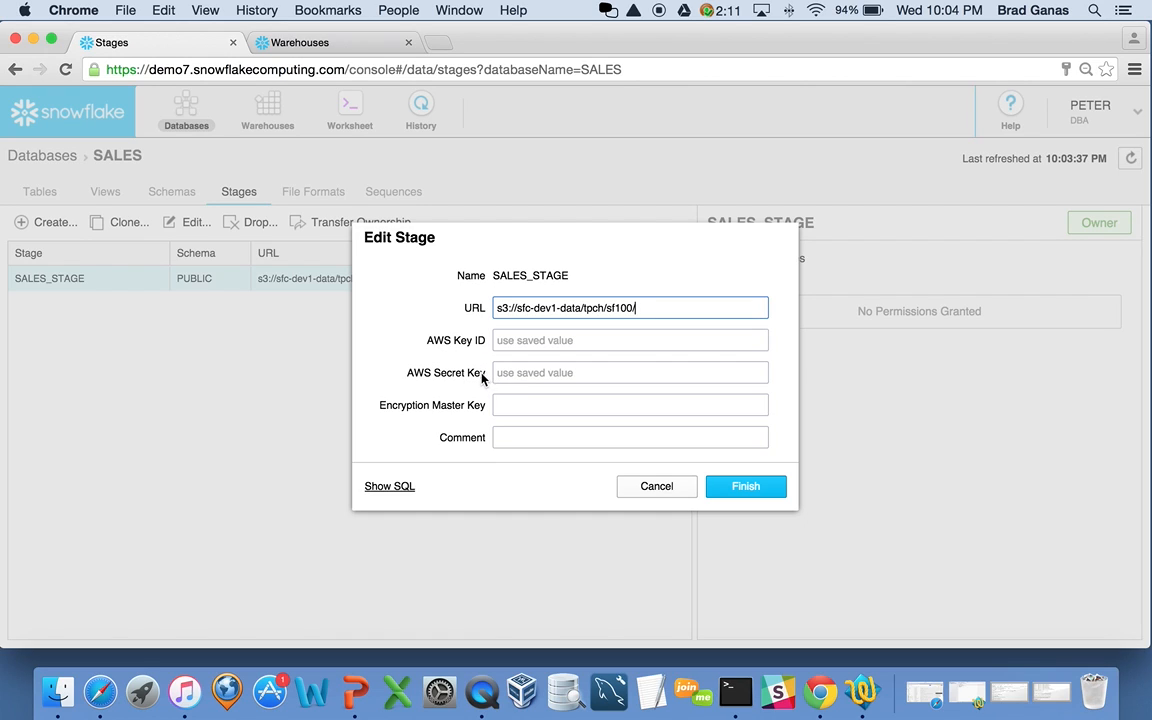
left_click(655, 485)
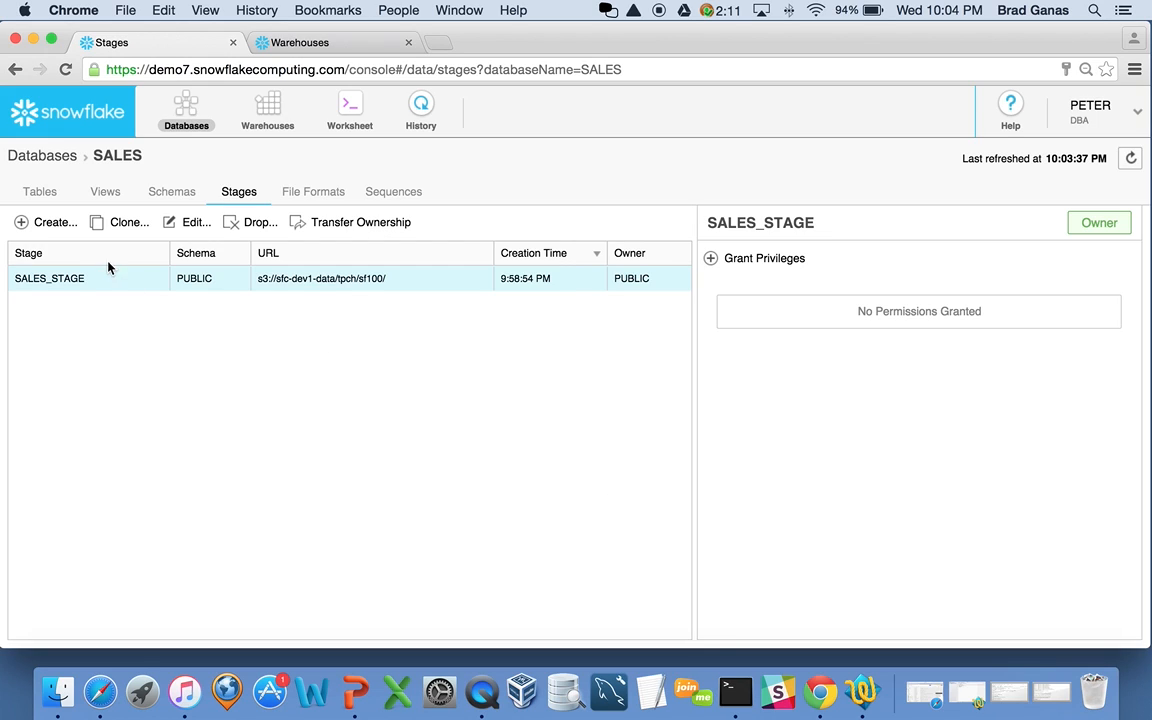
left_click(58, 226)
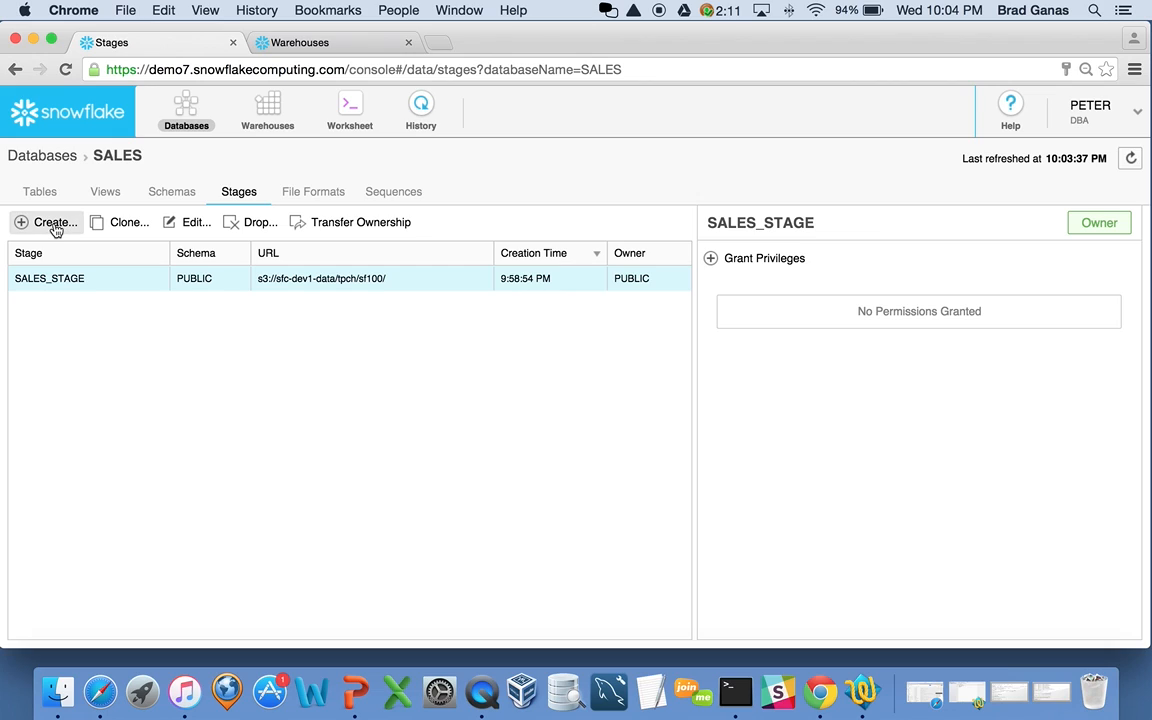
type("zxcvzxcvzxcv")
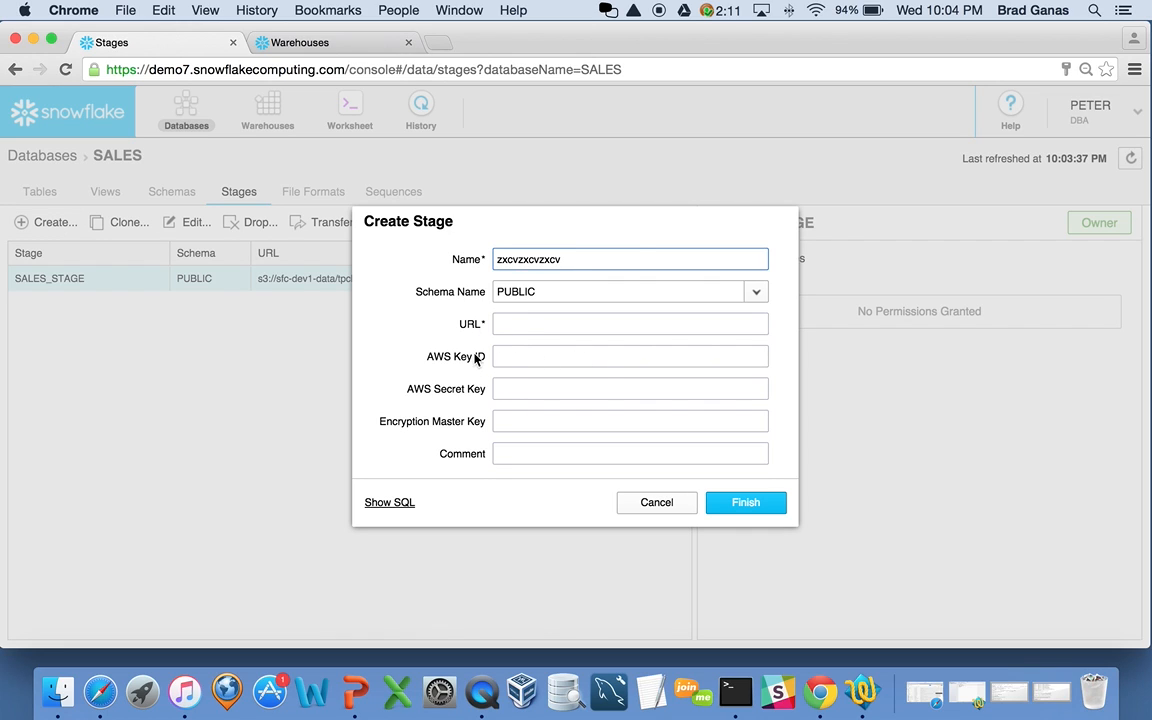
left_click(657, 503)
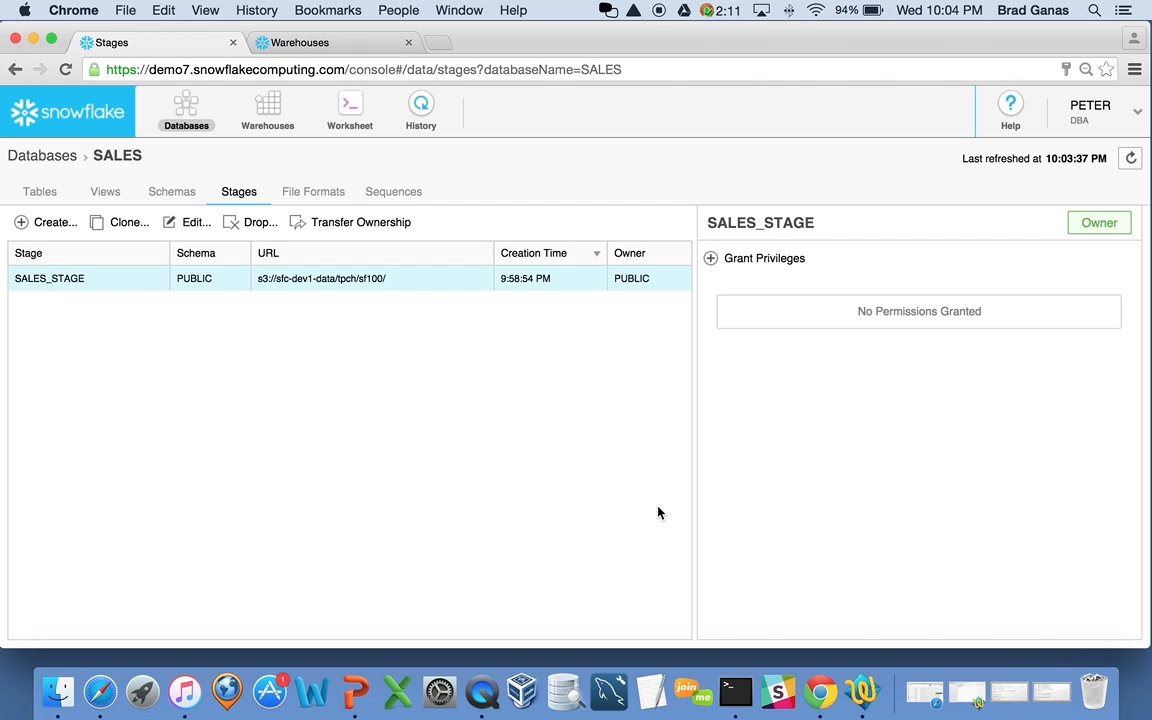
Step: Inspect the settings of the CSV file format in the SALES database without changing them
left_click(315, 200)
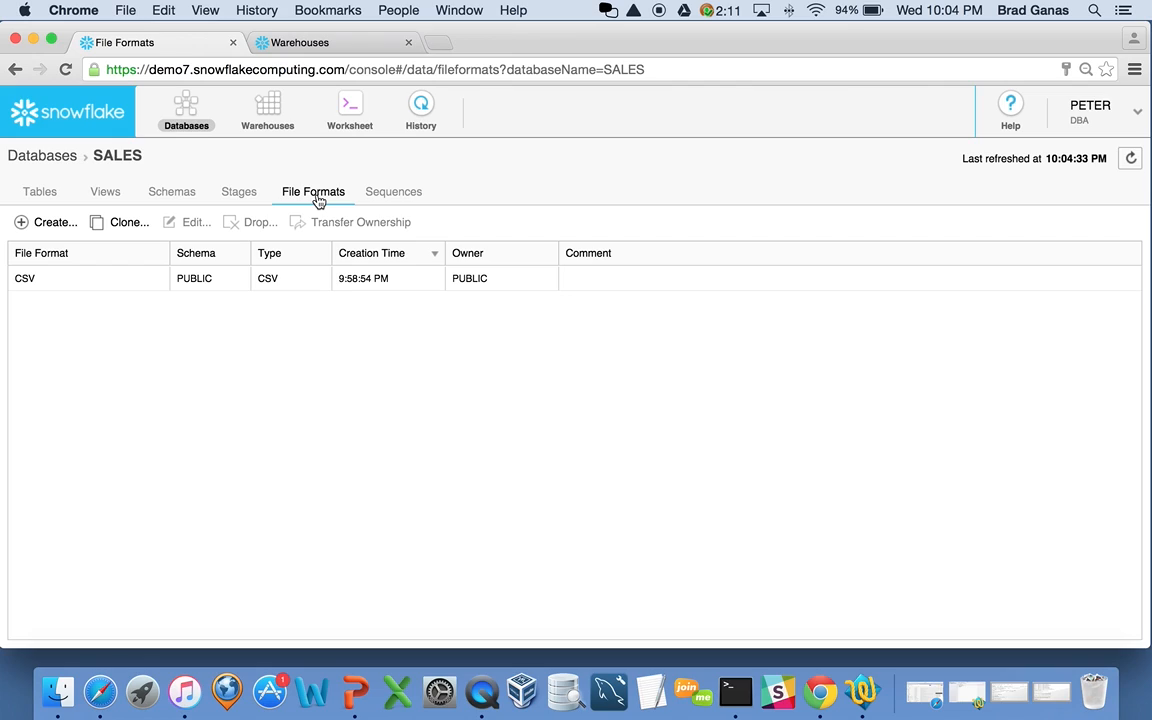
left_click(66, 287)
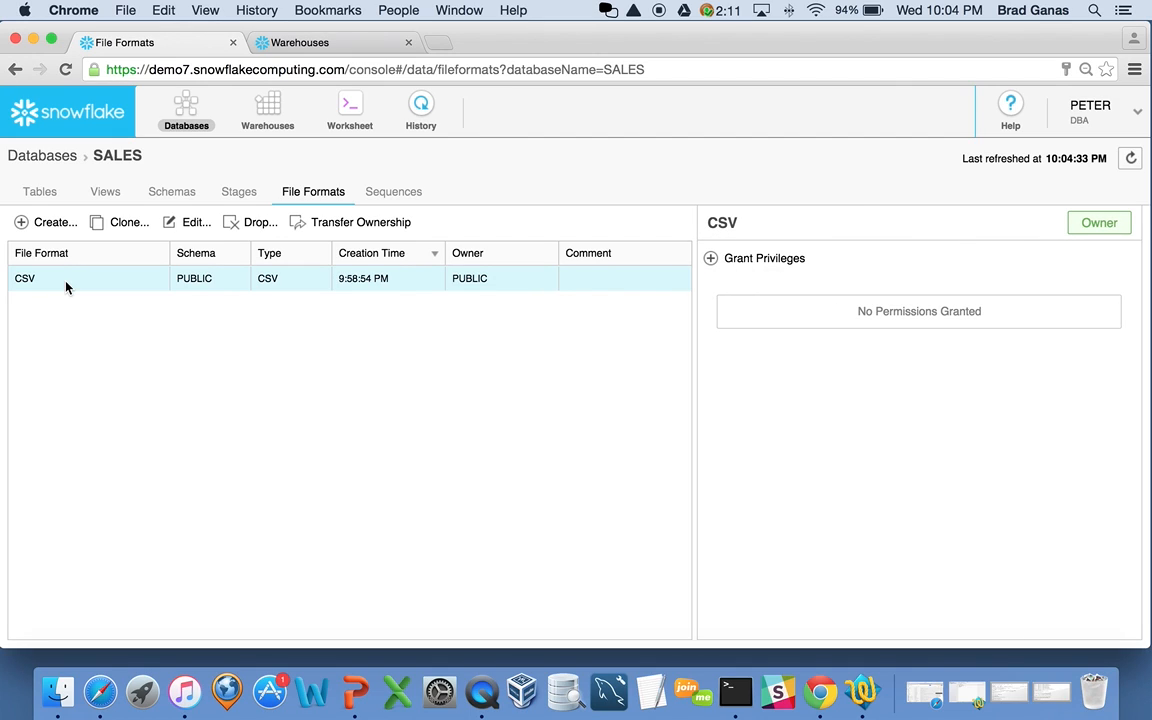
left_click(189, 224)
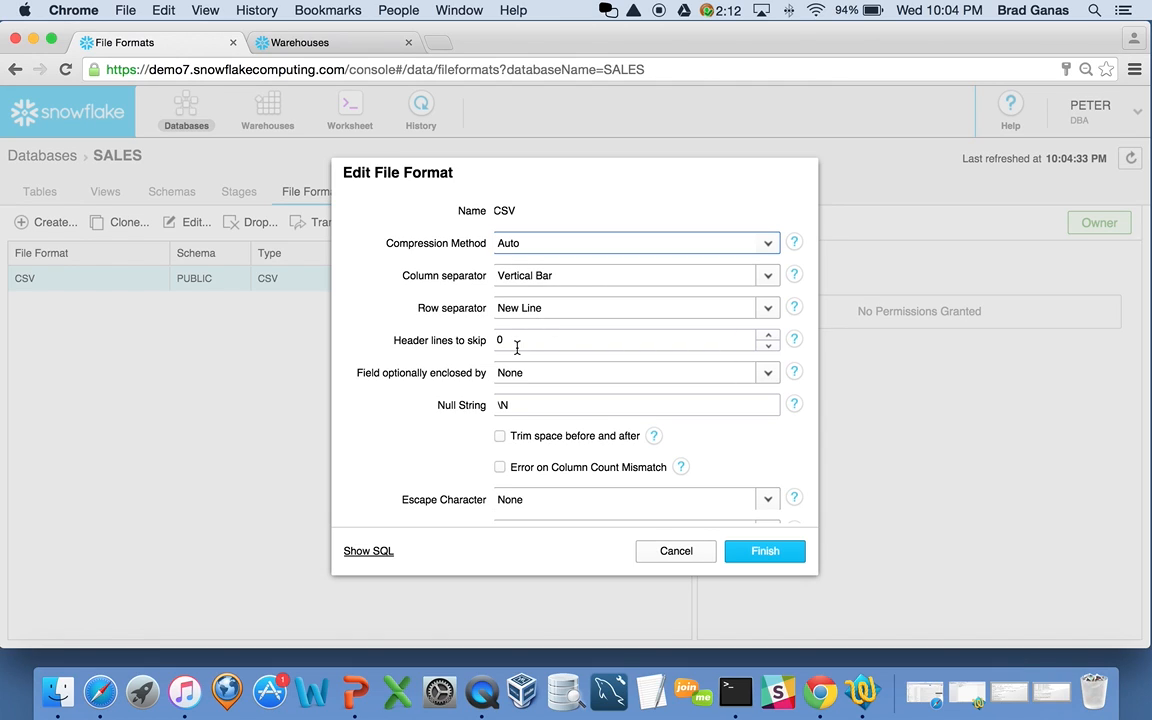
scroll(520, 390, "down", 3)
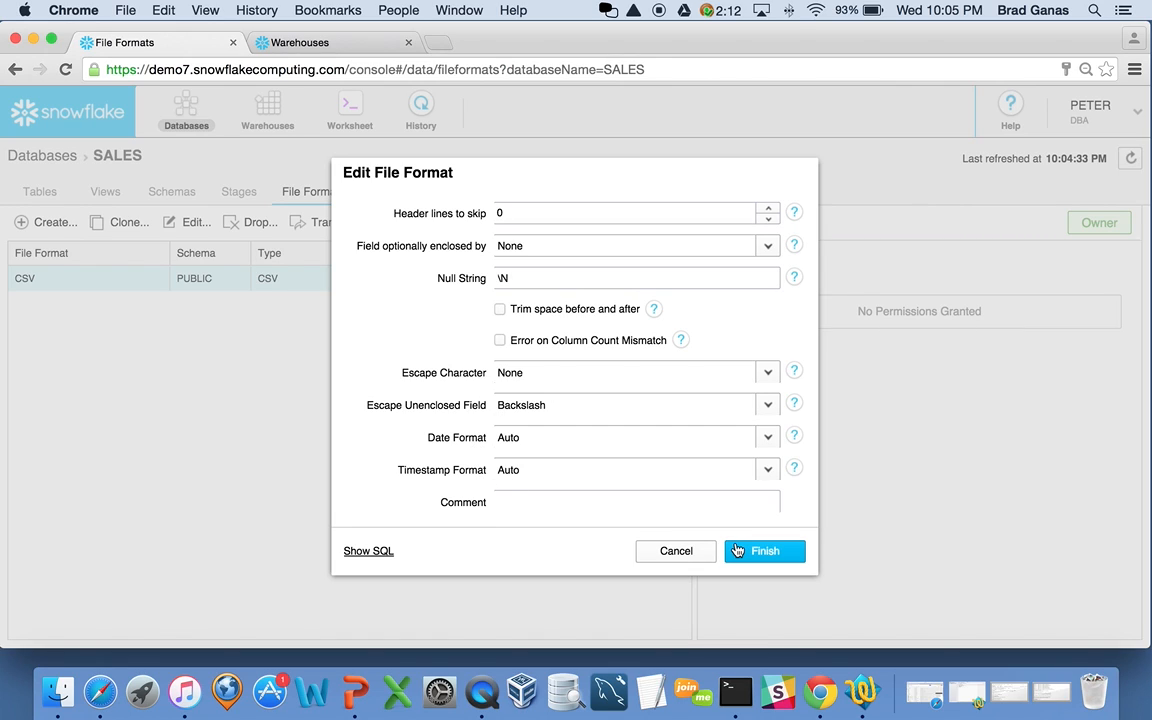
left_click(682, 551)
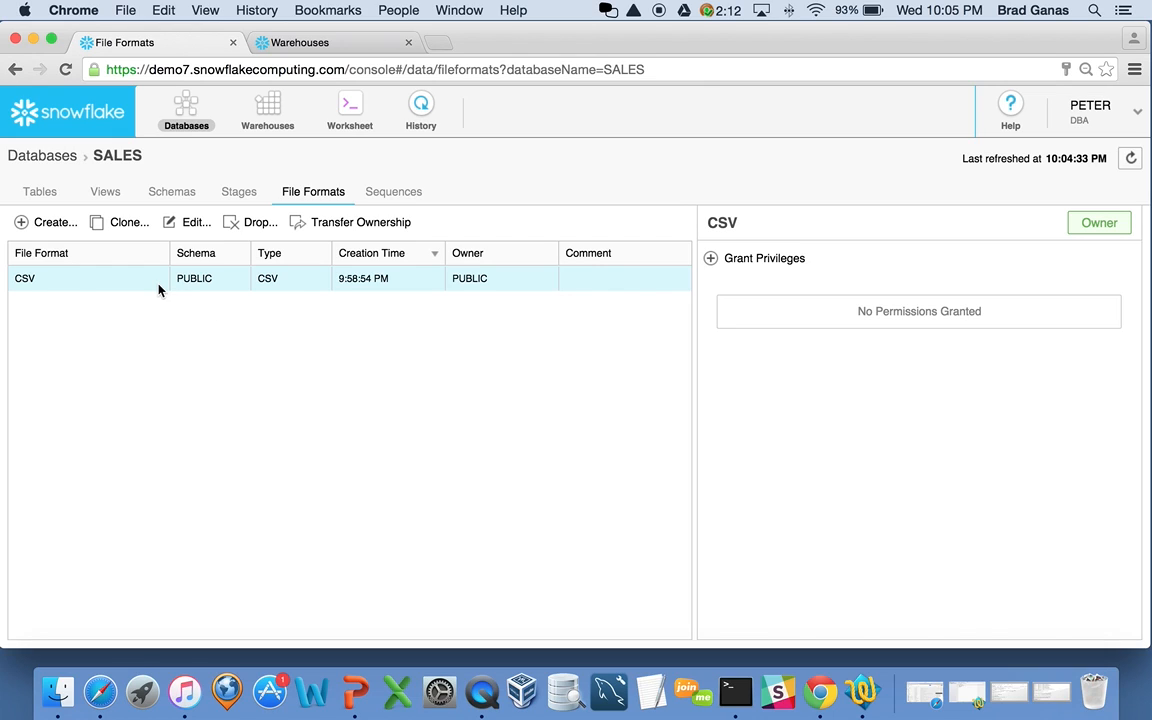
left_click(53, 223)
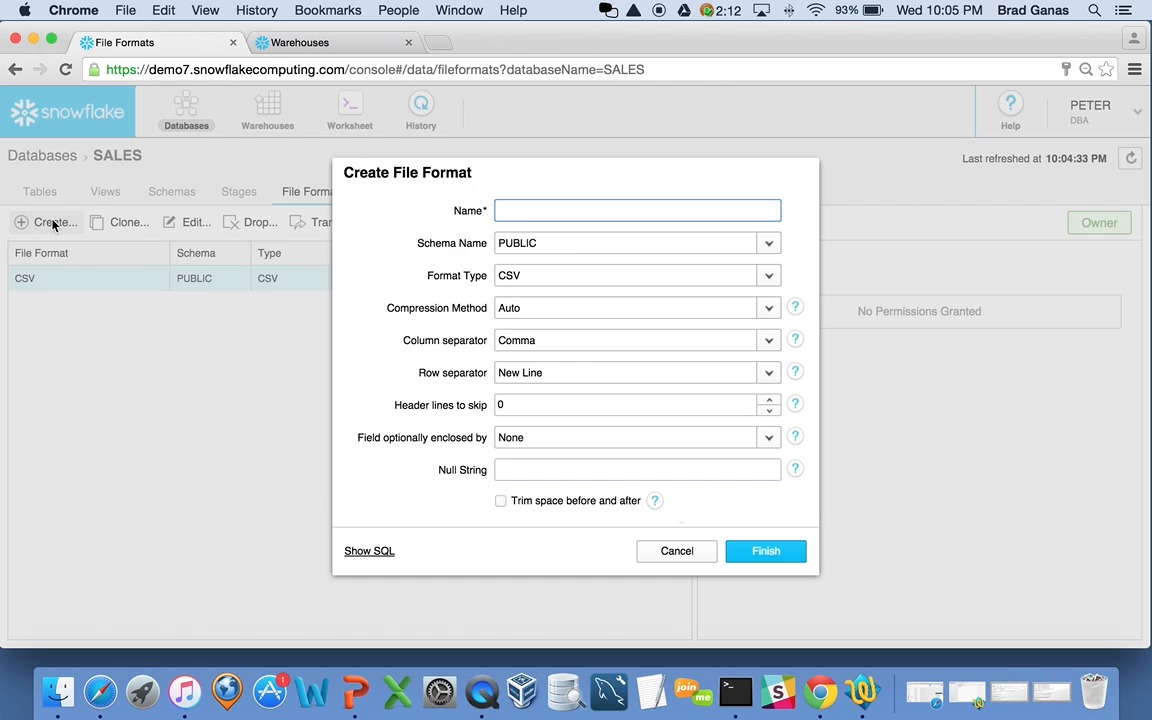
type("fgxcbxcvb")
left_click(769, 279)
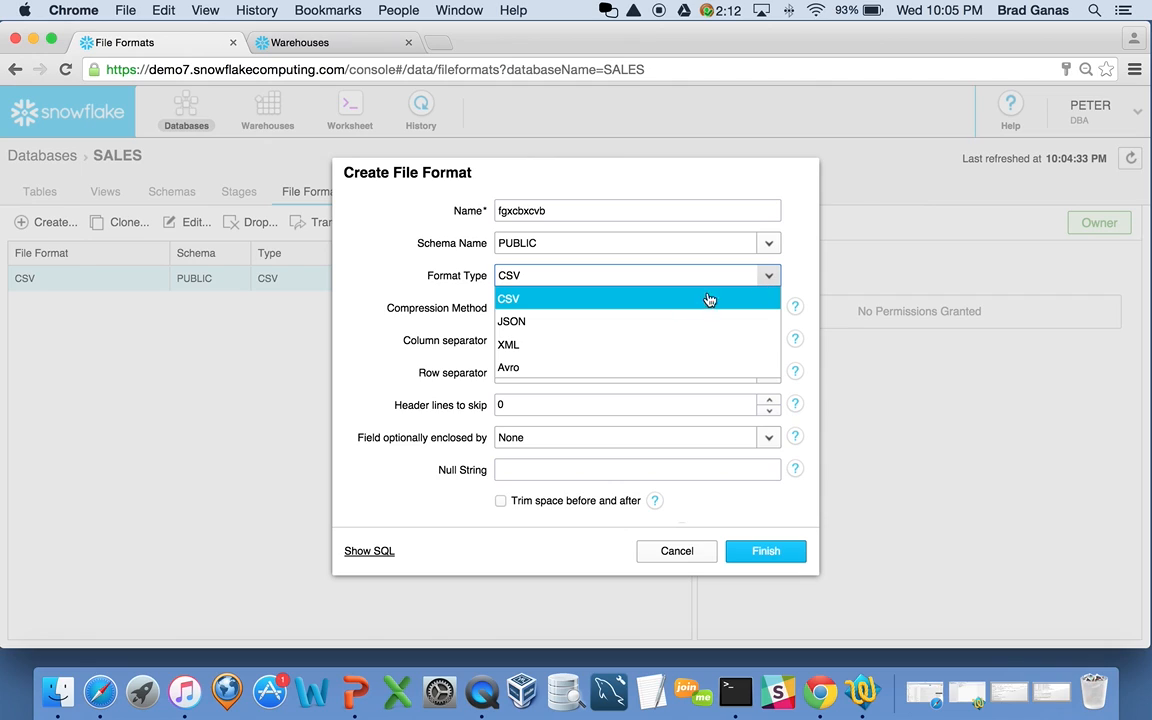
left_click(529, 324)
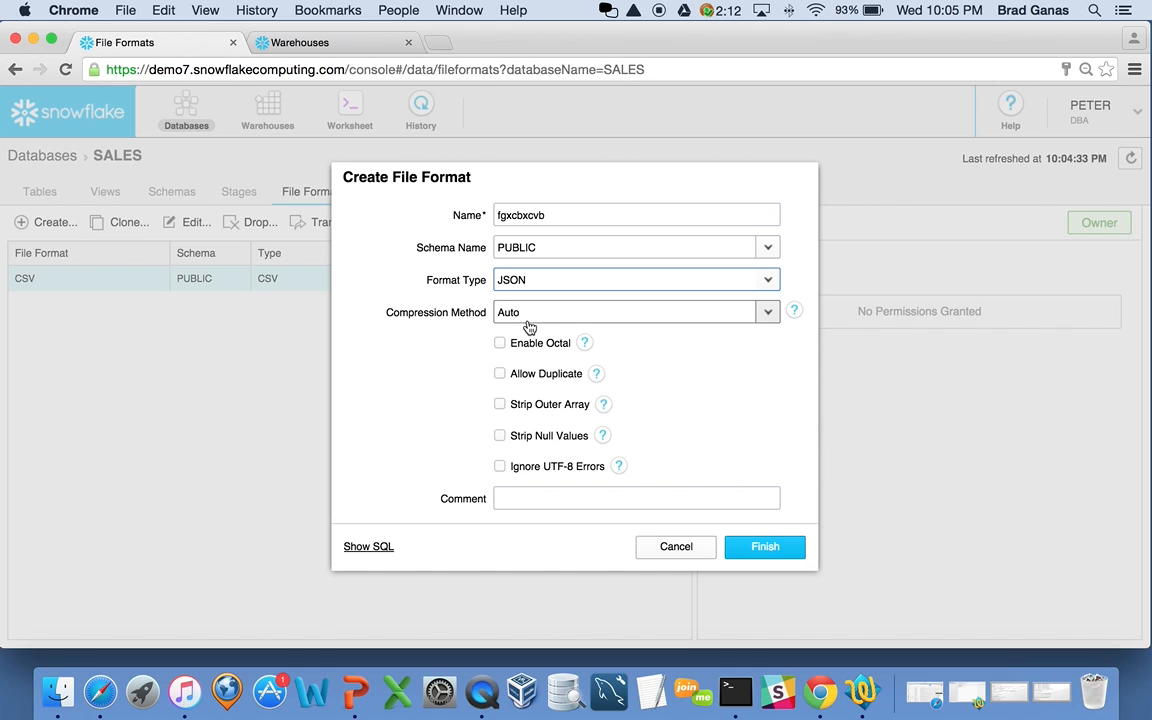
left_click(674, 551)
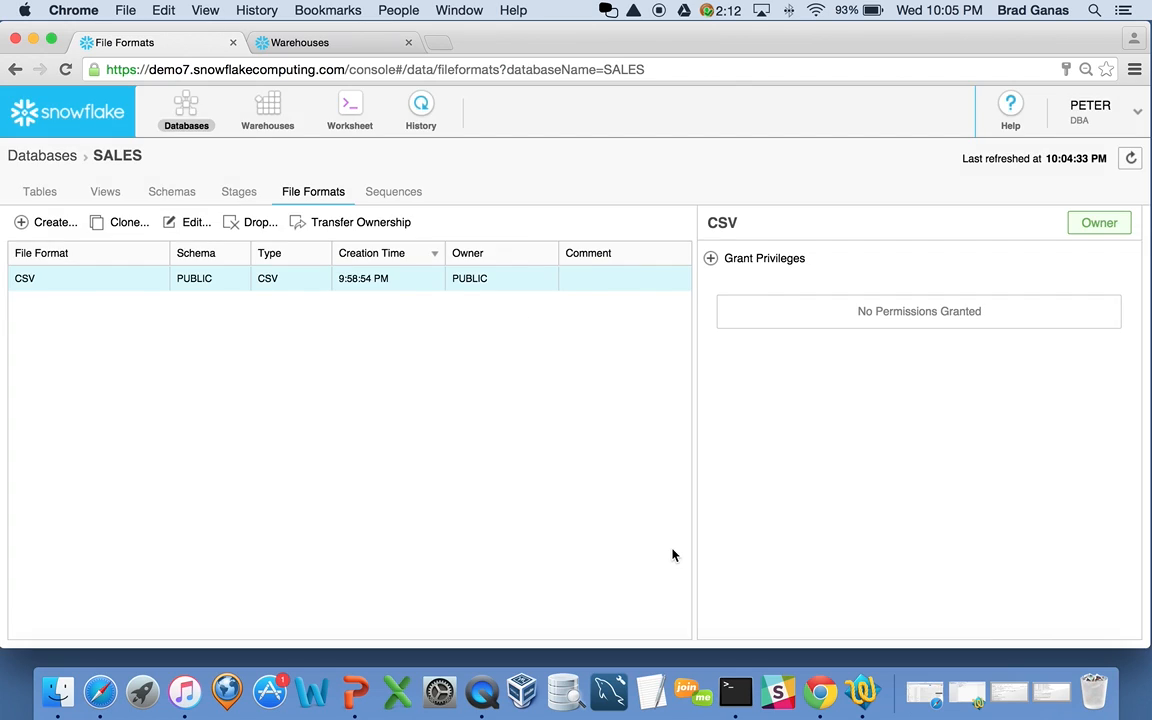
Step: Start a new warehouse named etl_wh with the Standard type
left_click(47, 195)
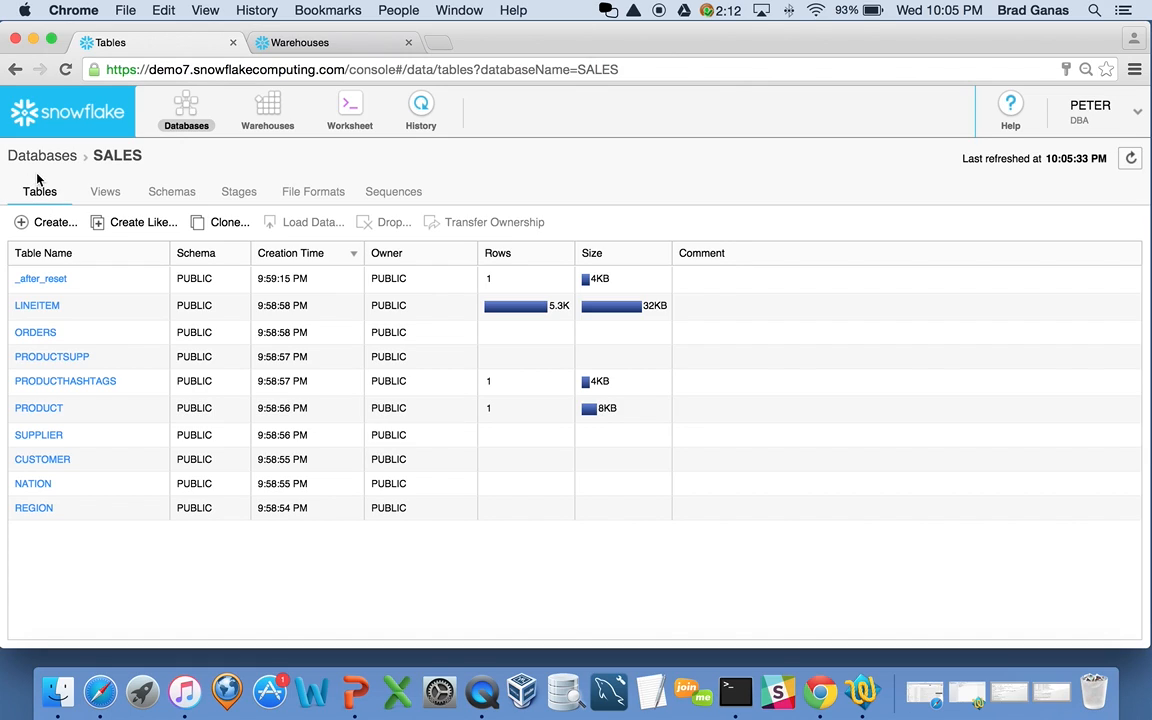
left_click(275, 114)
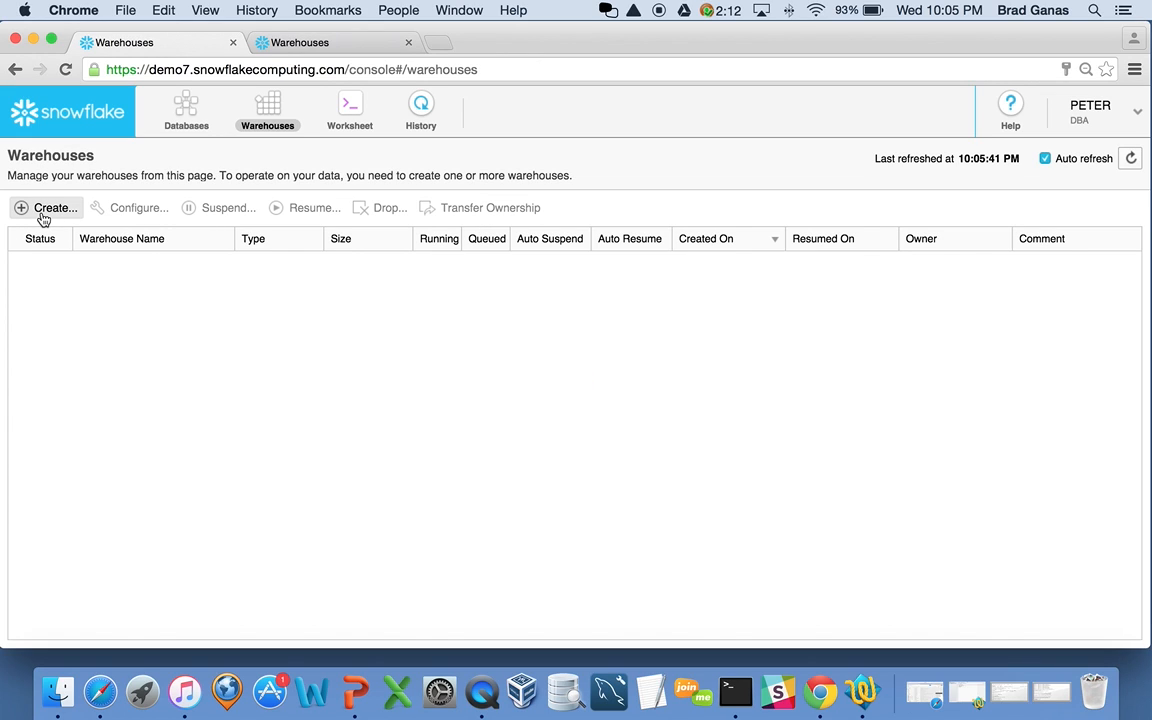
left_click(42, 212)
type("etl")
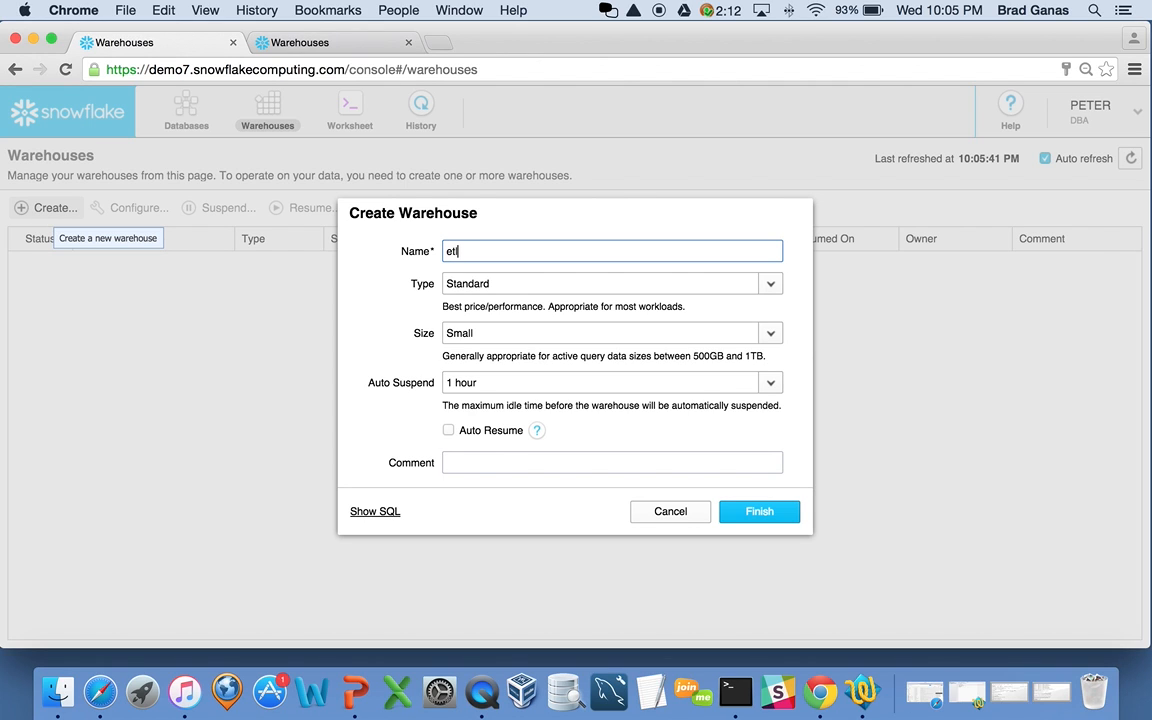
type("_wh")
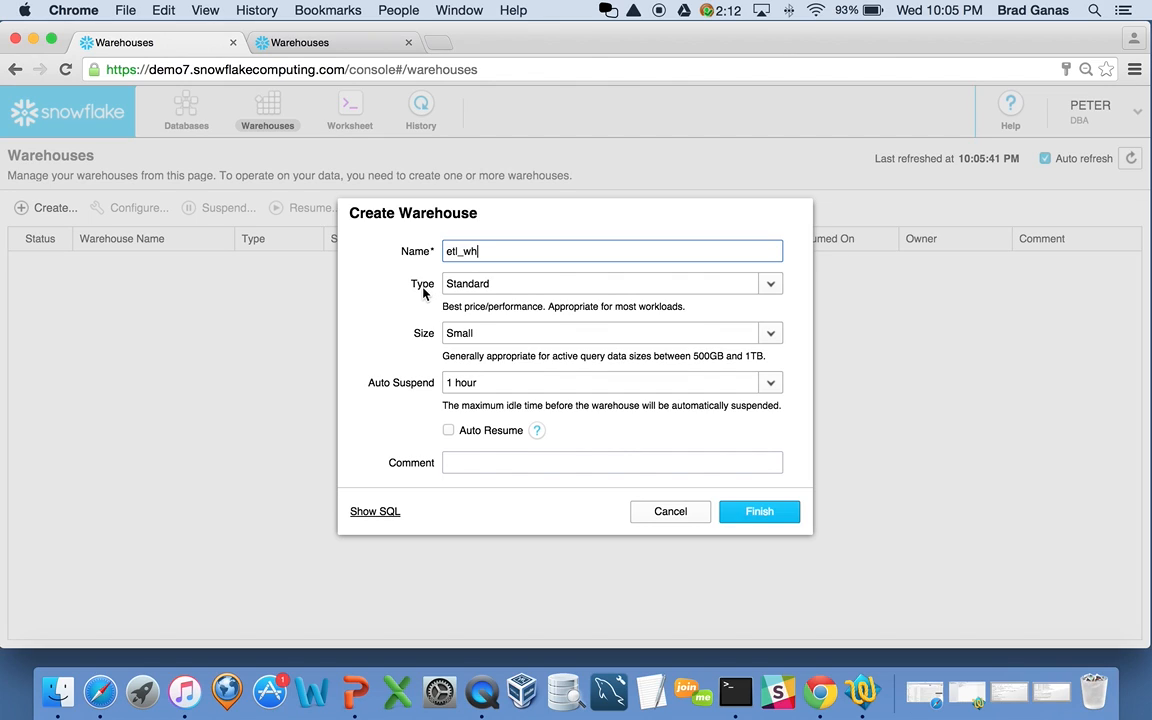
left_click(770, 284)
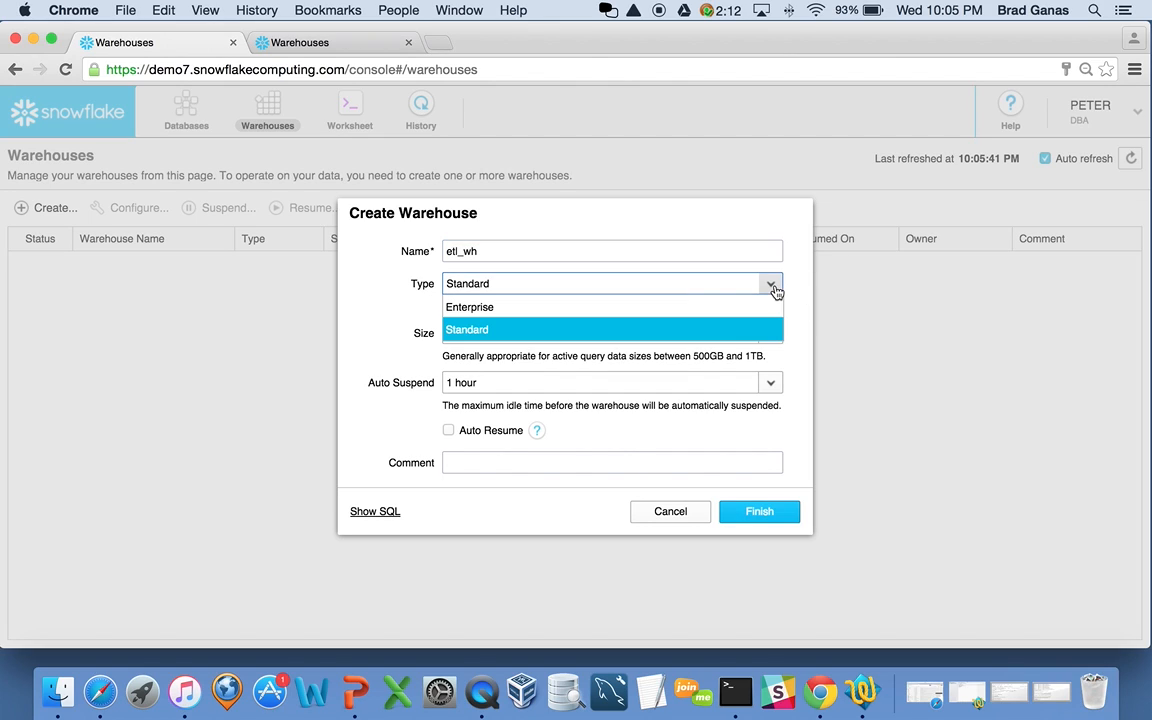
left_click(482, 330)
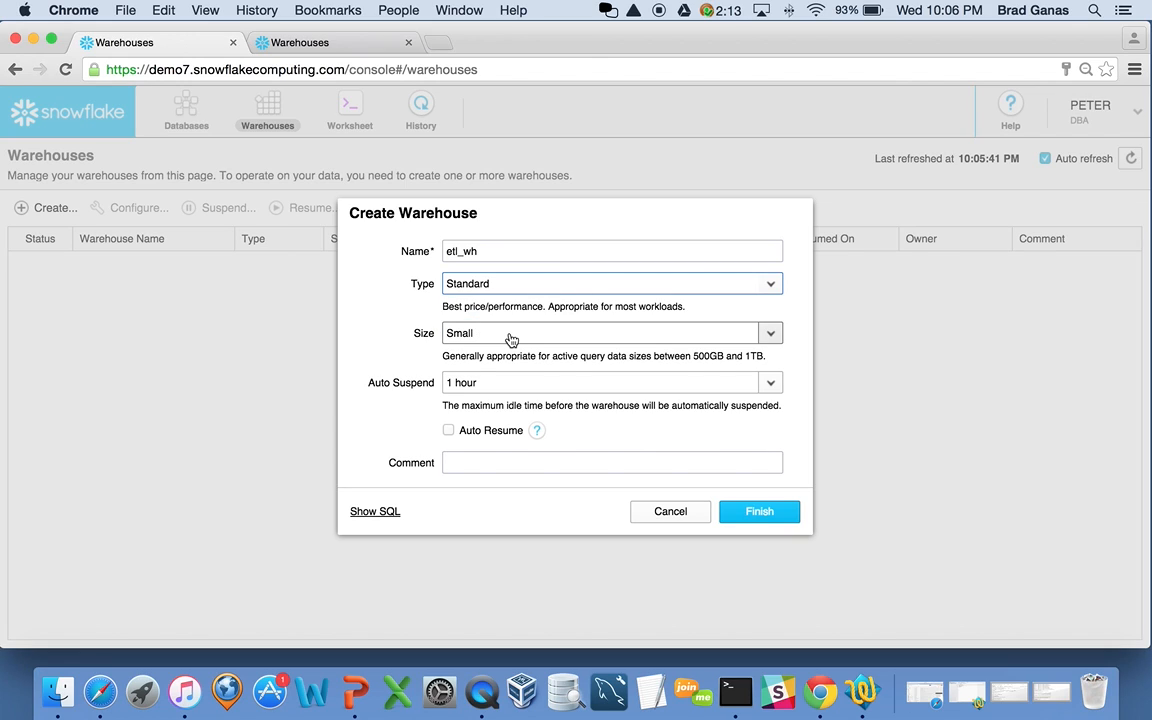
Step: Set the warehouse size to Medium and auto suspend to 45 minutes, enable Auto Resume, and create the warehouse
left_click(772, 334)
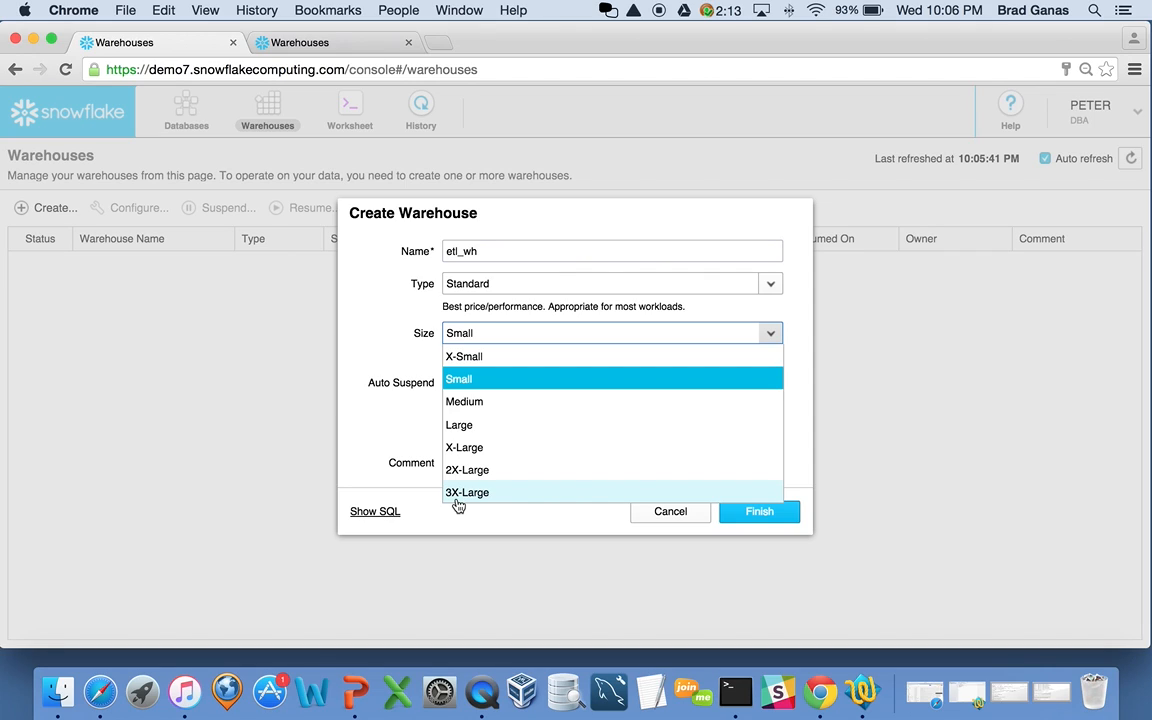
left_click(487, 404)
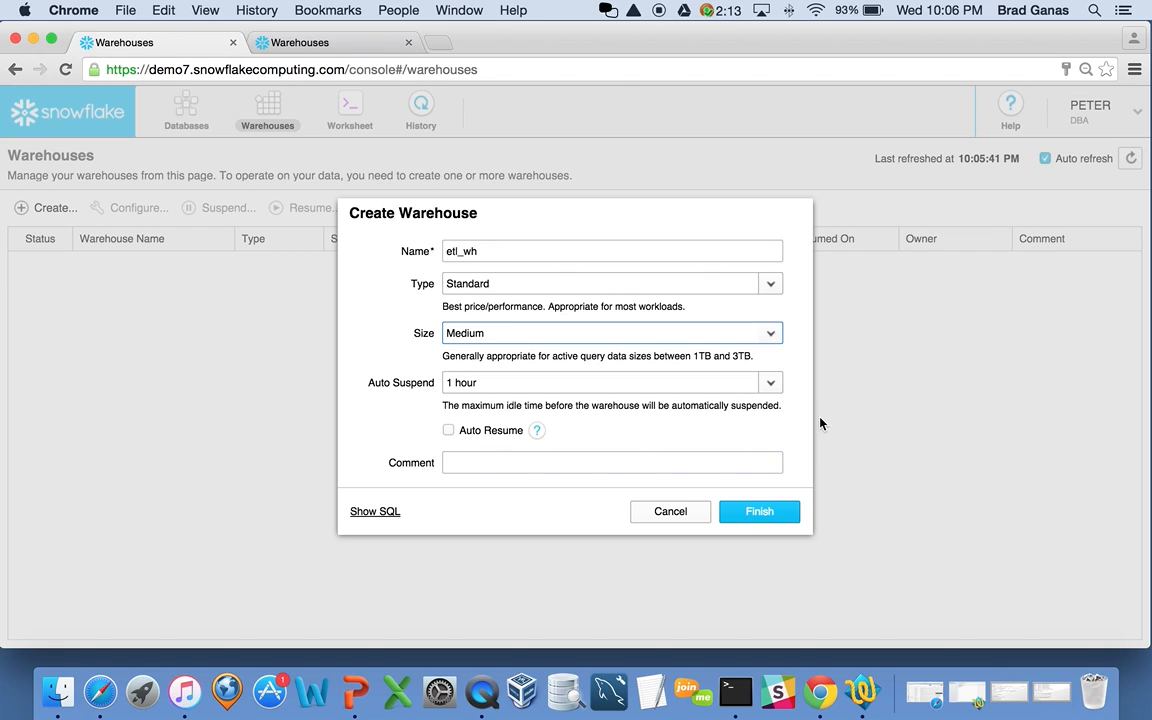
left_click(770, 383)
left_click(563, 452)
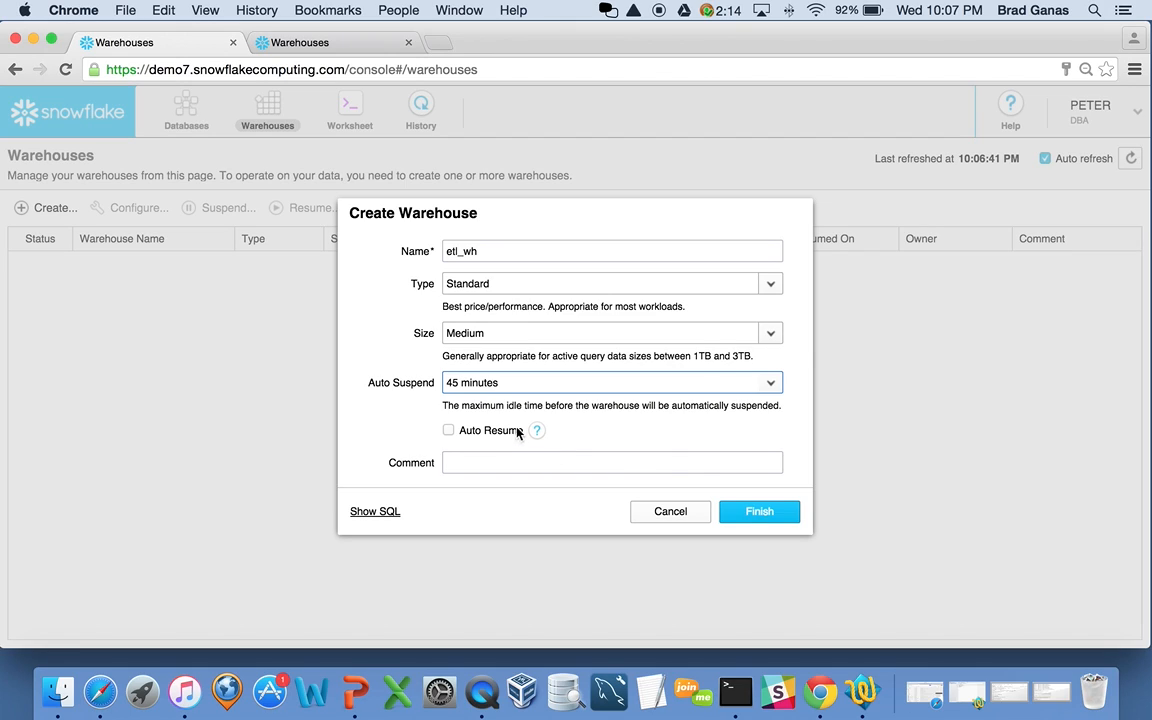
left_click(449, 431)
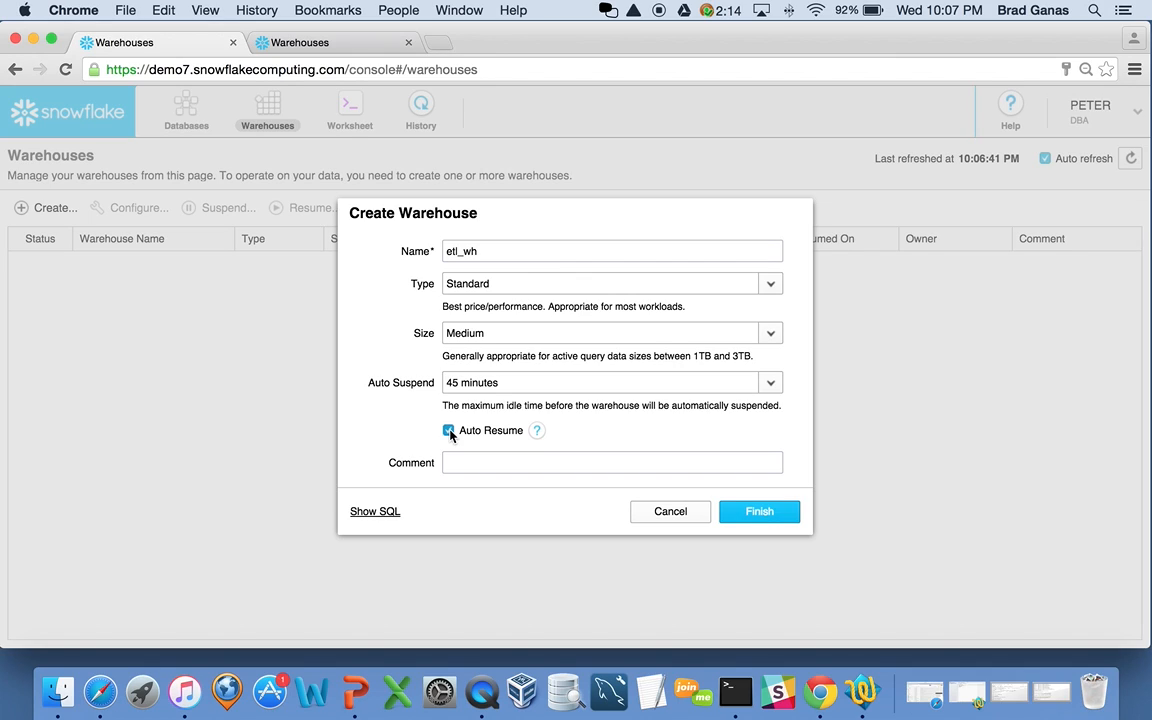
left_click(762, 511)
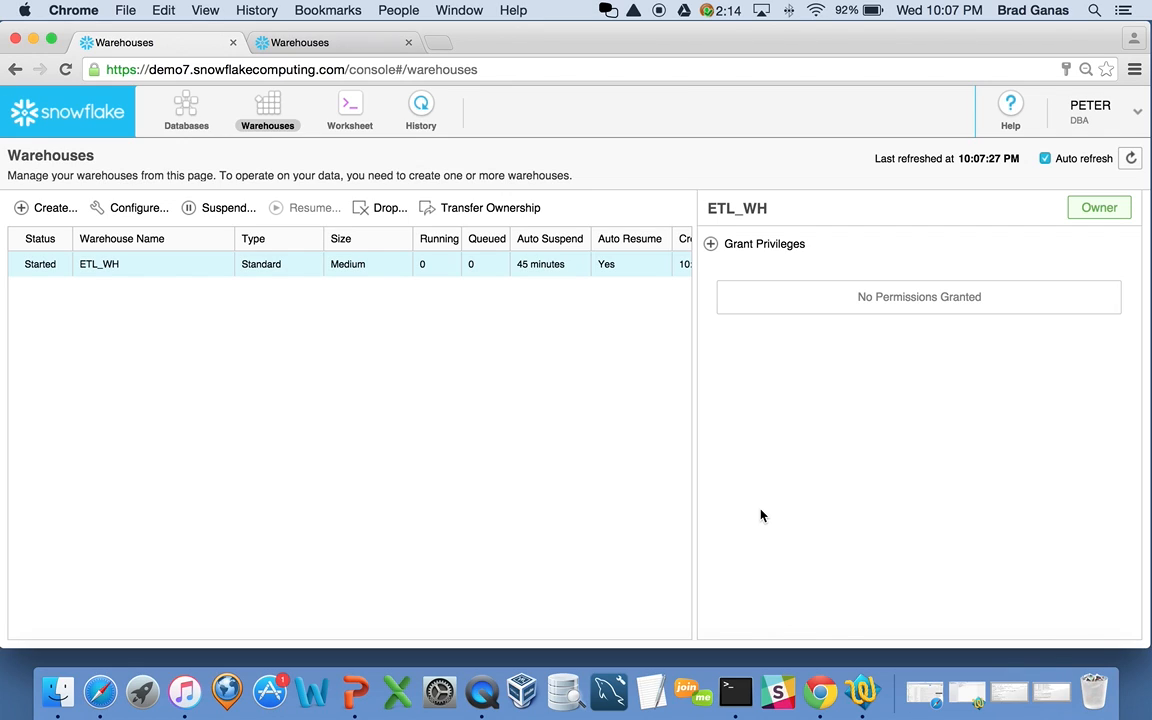
Step: Load the script load_and_report.sql from the vignettes folder into the SQL worksheet and widen the editor to fit its statements
left_click(350, 112)
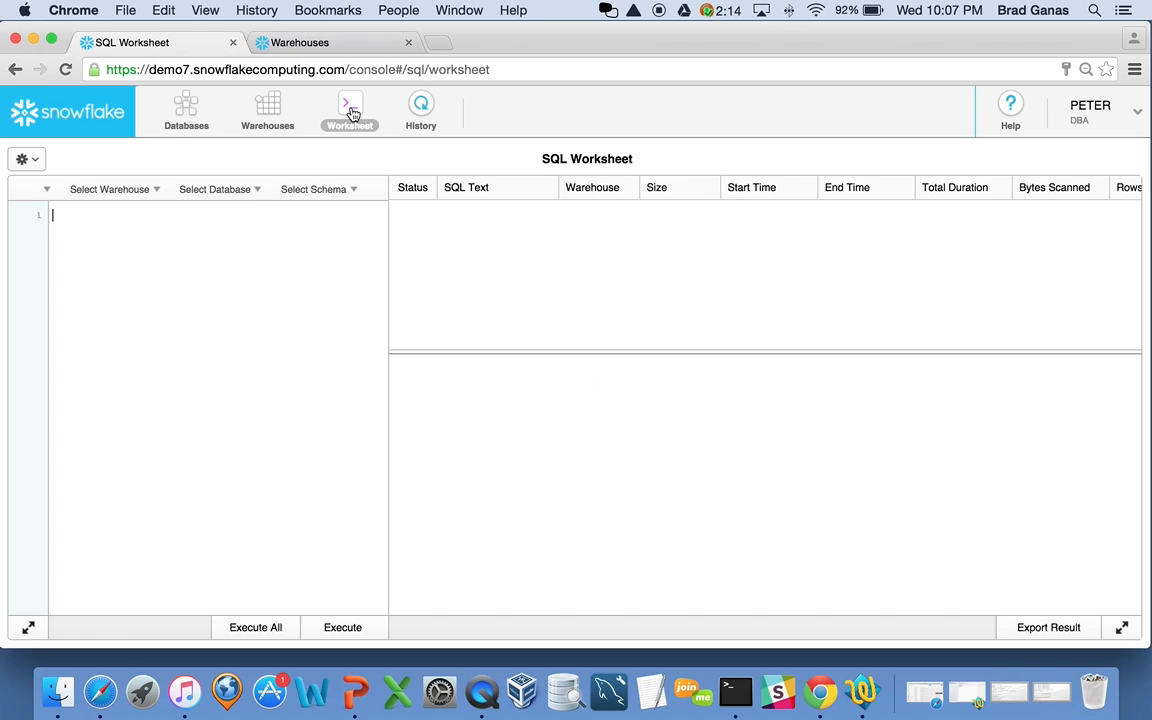
left_click(28, 159)
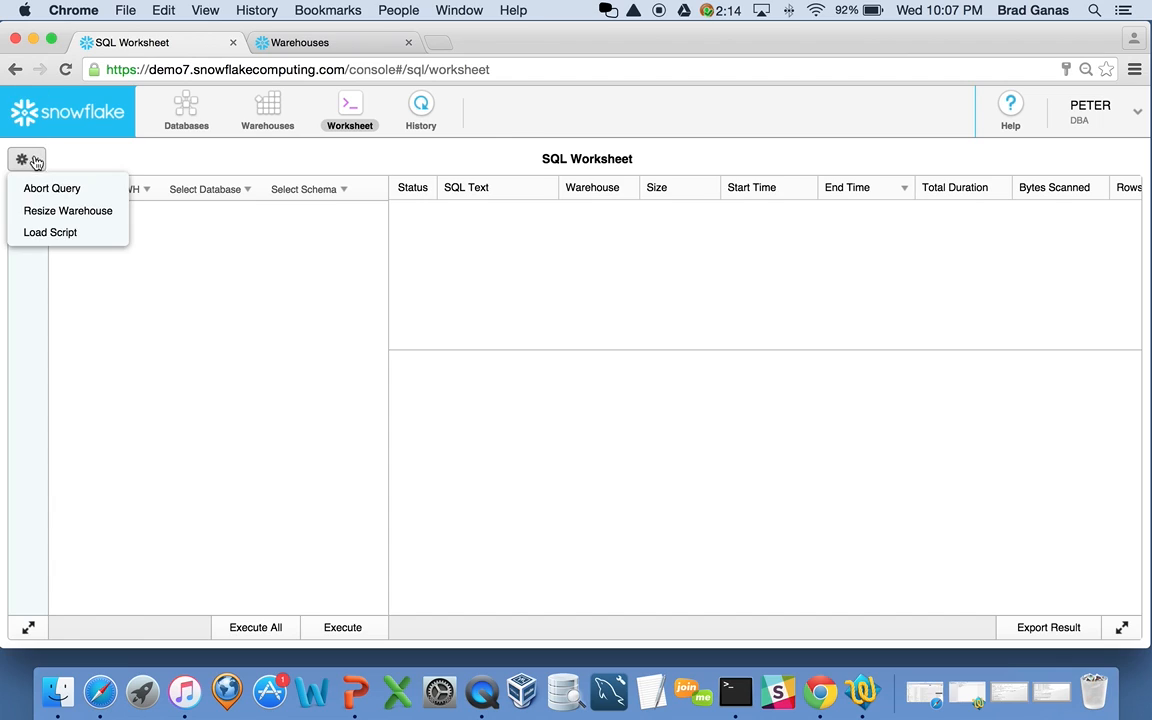
left_click(52, 232)
left_click(315, 251)
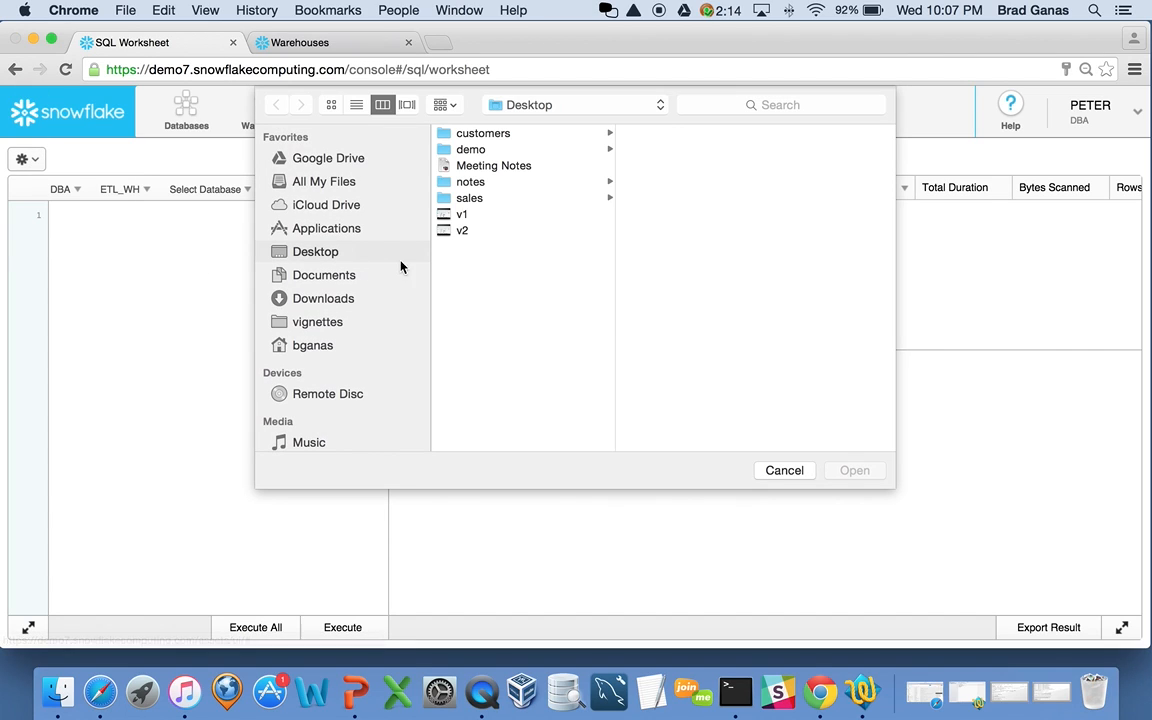
left_click(317, 321)
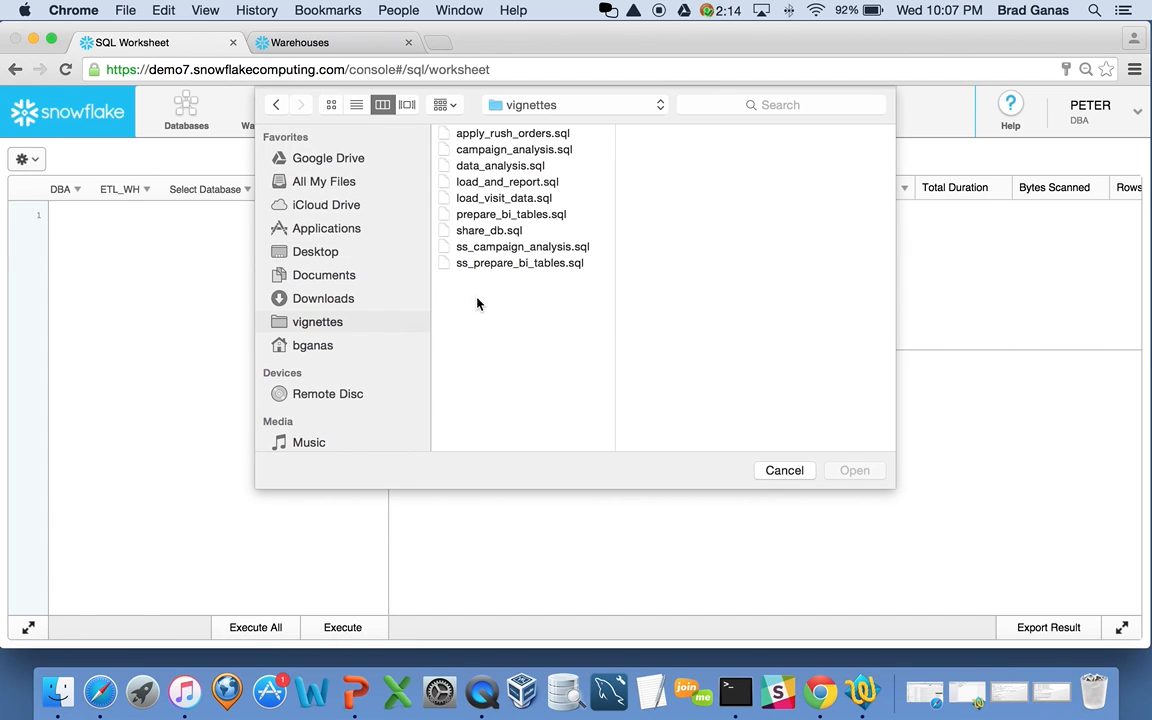
double_click(476, 188)
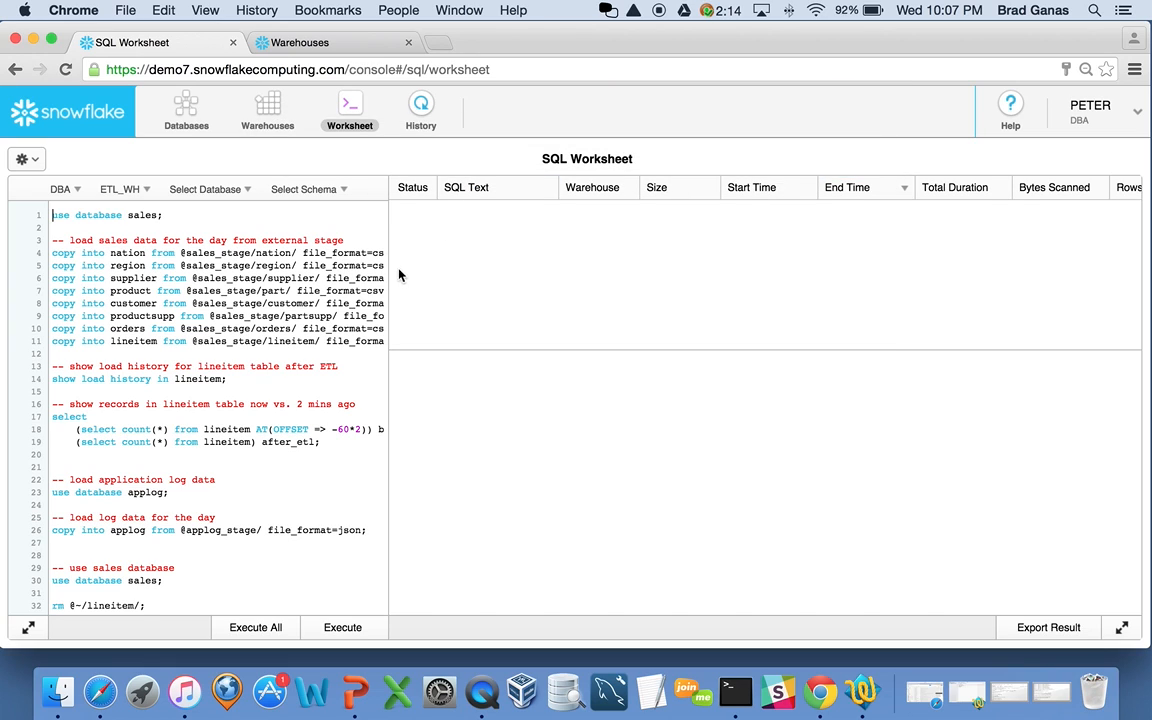
left_click_drag(387, 268, 457, 270)
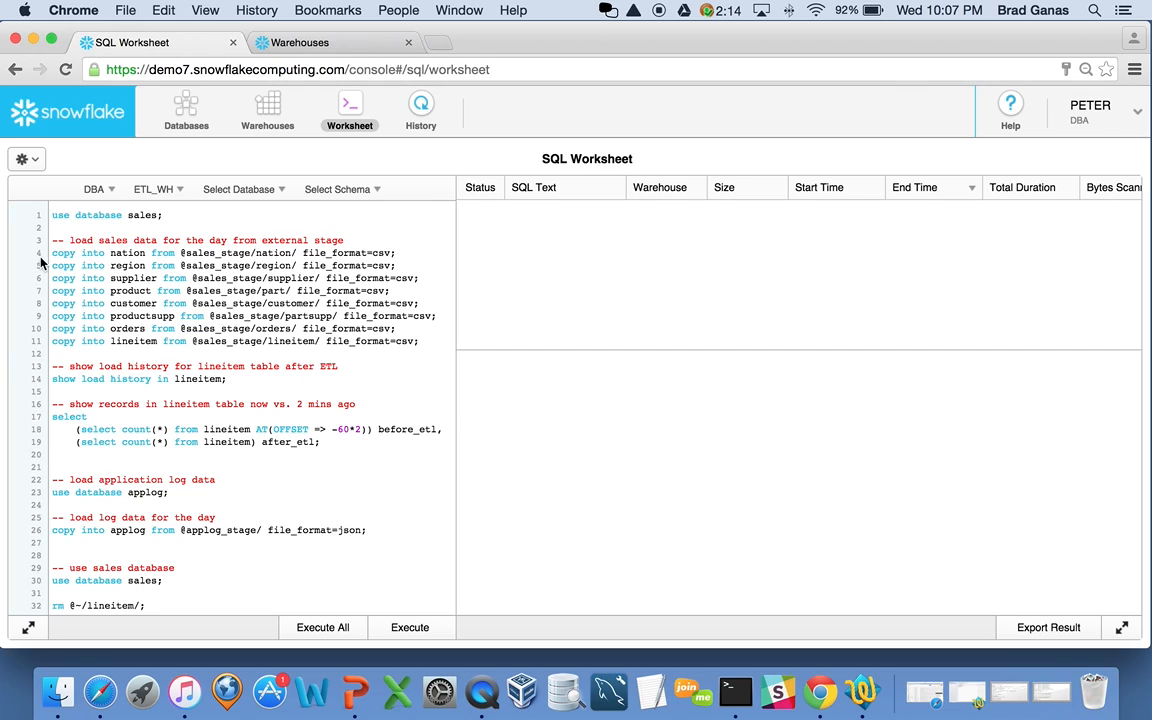
Step: Examine the copy statements that load the sales tables, especially the nation statement's source stage and file format
left_click_drag(52, 252, 429, 345)
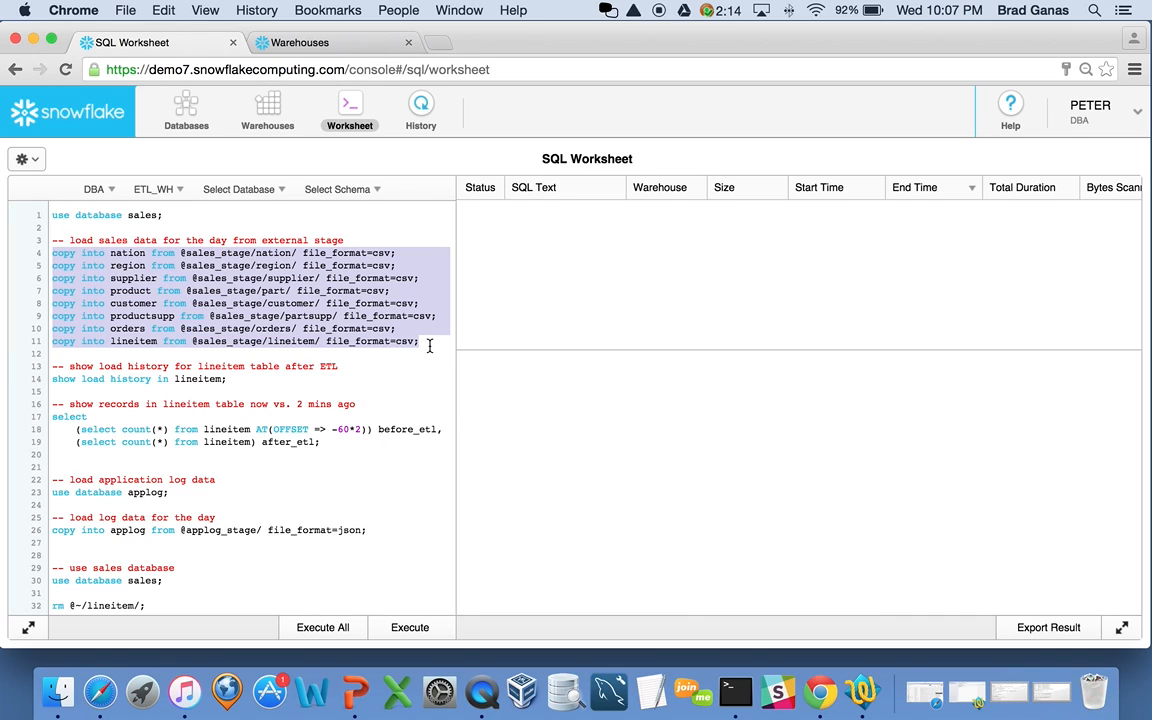
left_click(58, 256)
left_click_drag(53, 254, 251, 256)
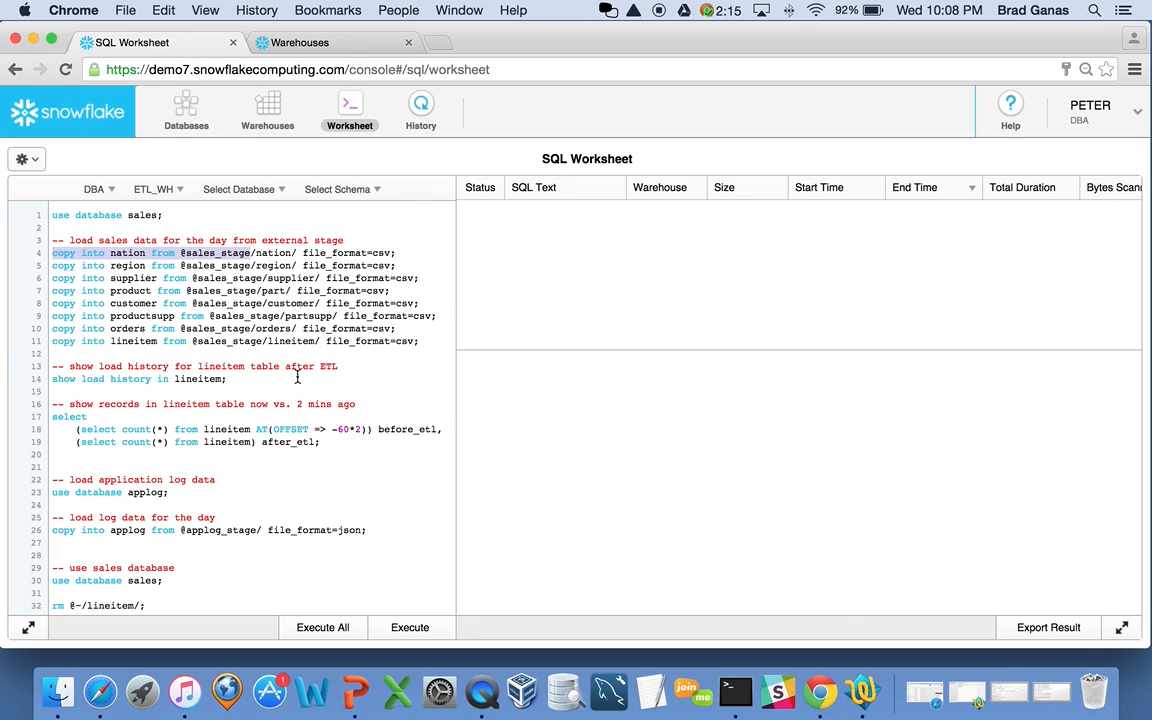
left_click(296, 255, "shift")
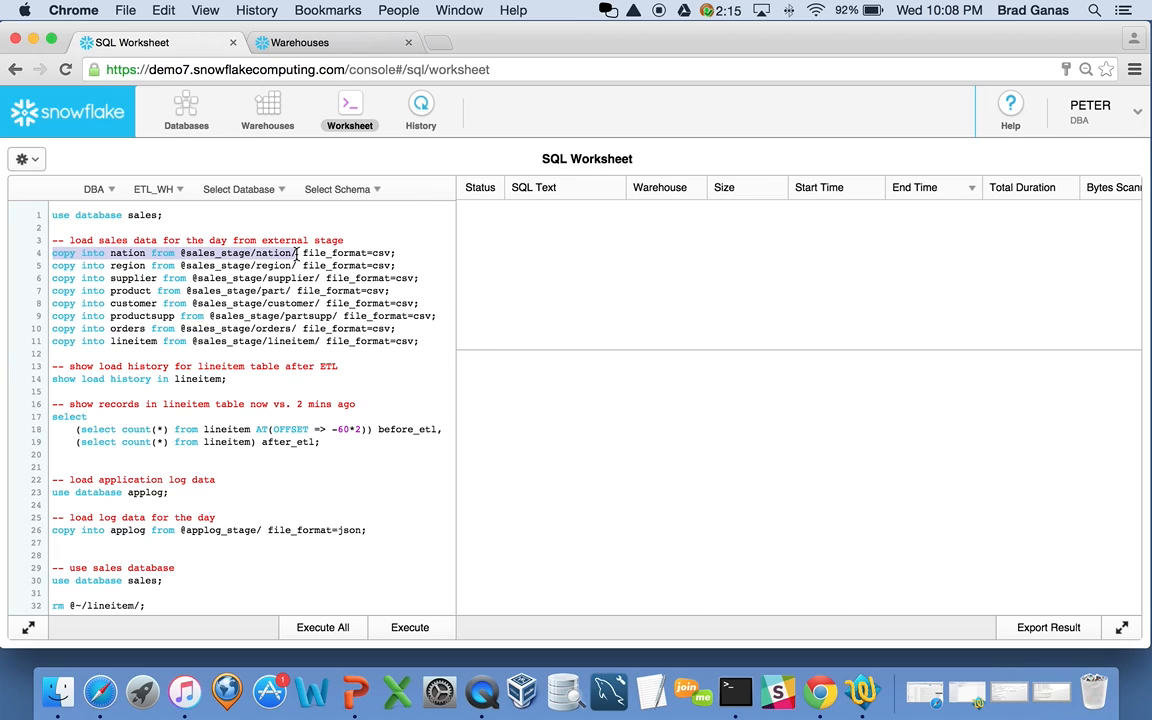
left_click(400, 252, "shift")
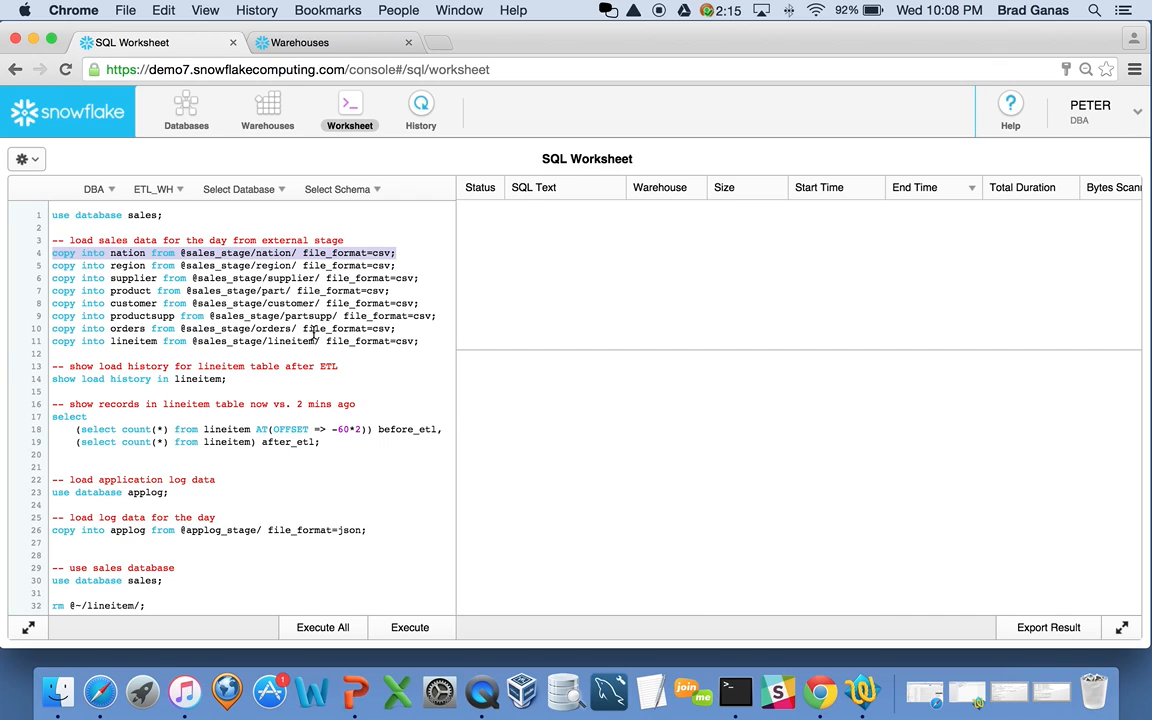
left_click(59, 254)
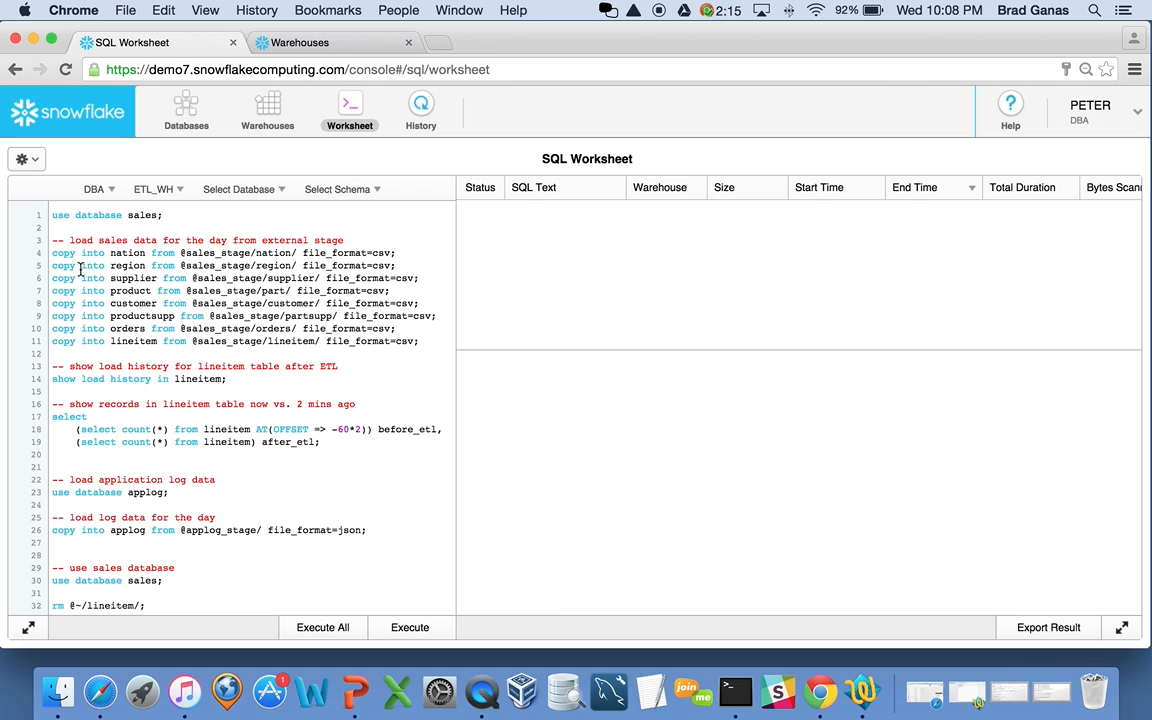
left_click_drag(53, 254, 408, 248)
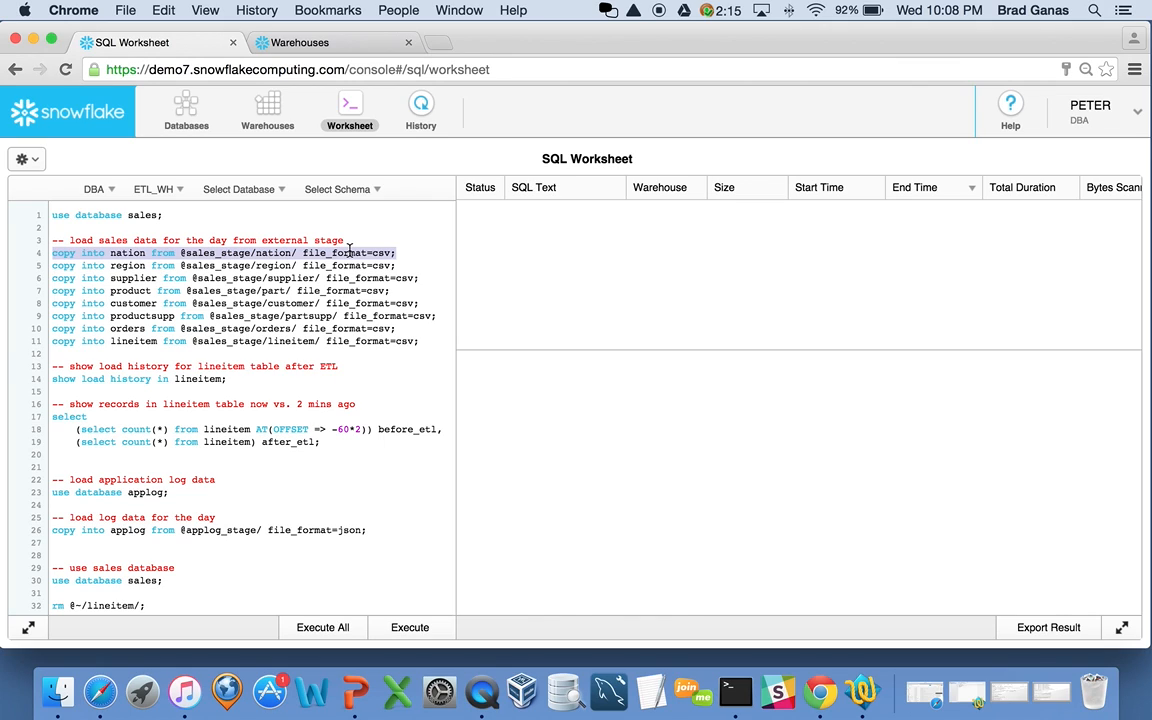
Step: Review the rest of the script, highlighting the rank() expression in query Q02 and the statement that unloads lineitem to the stage
scroll(91, 354, "down", 10)
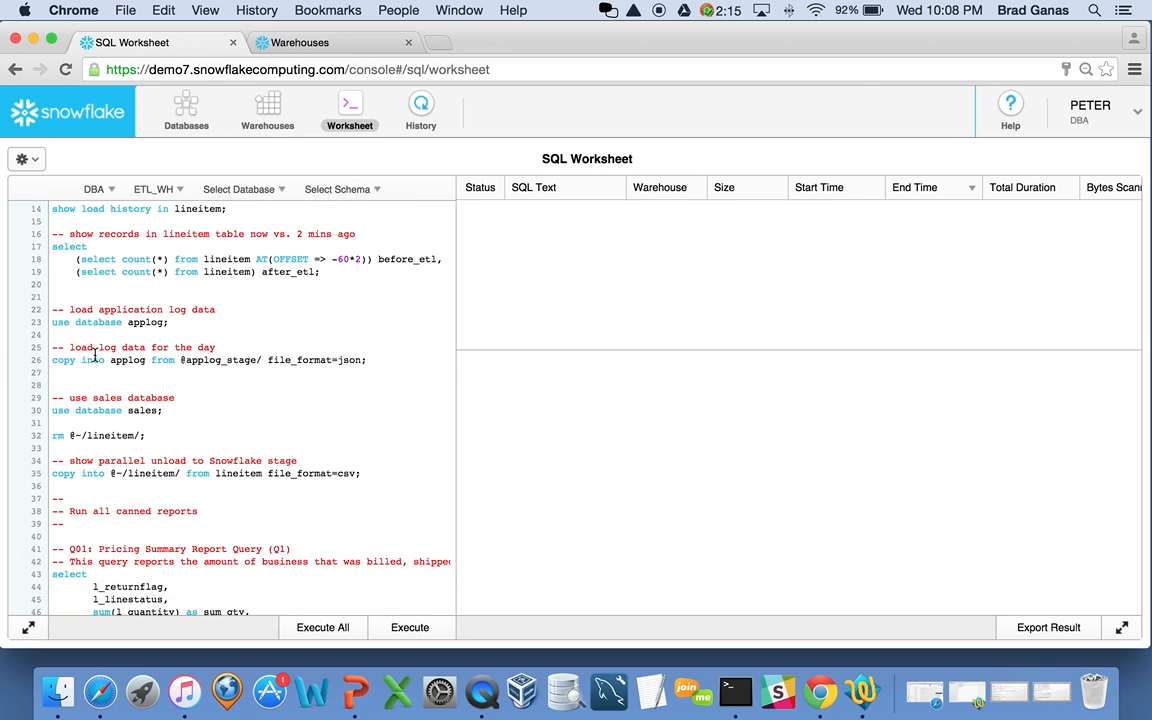
scroll(95, 356, "down", 7)
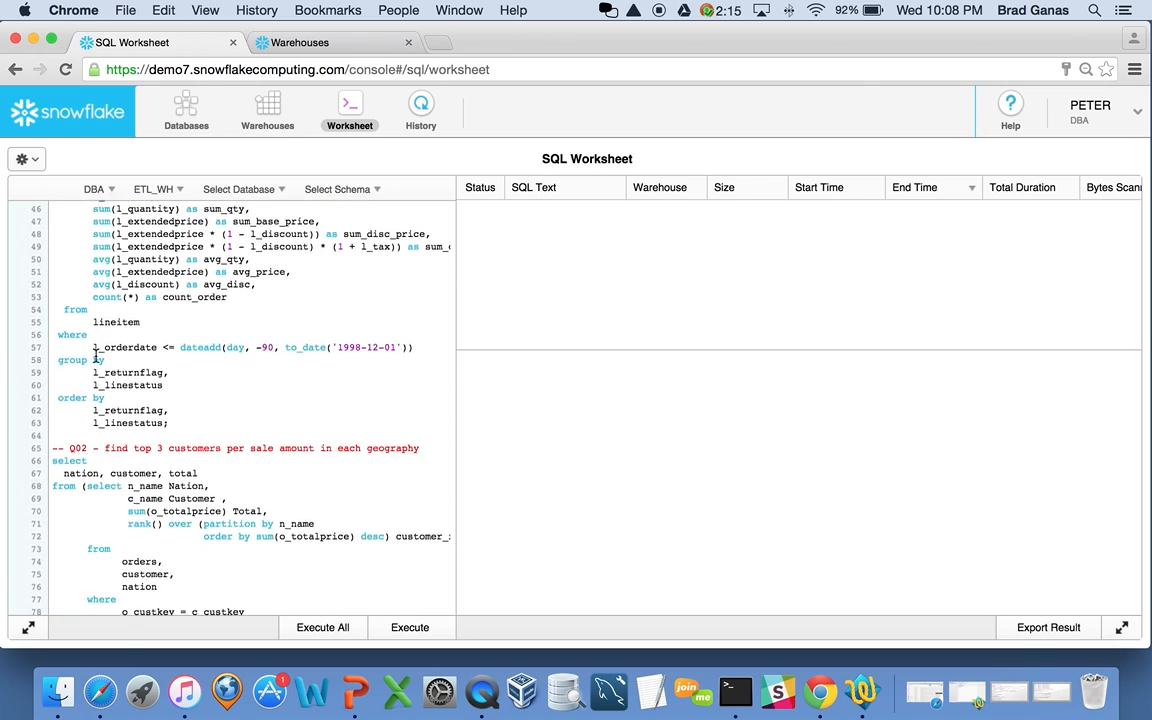
scroll(95, 358, "down", 3)
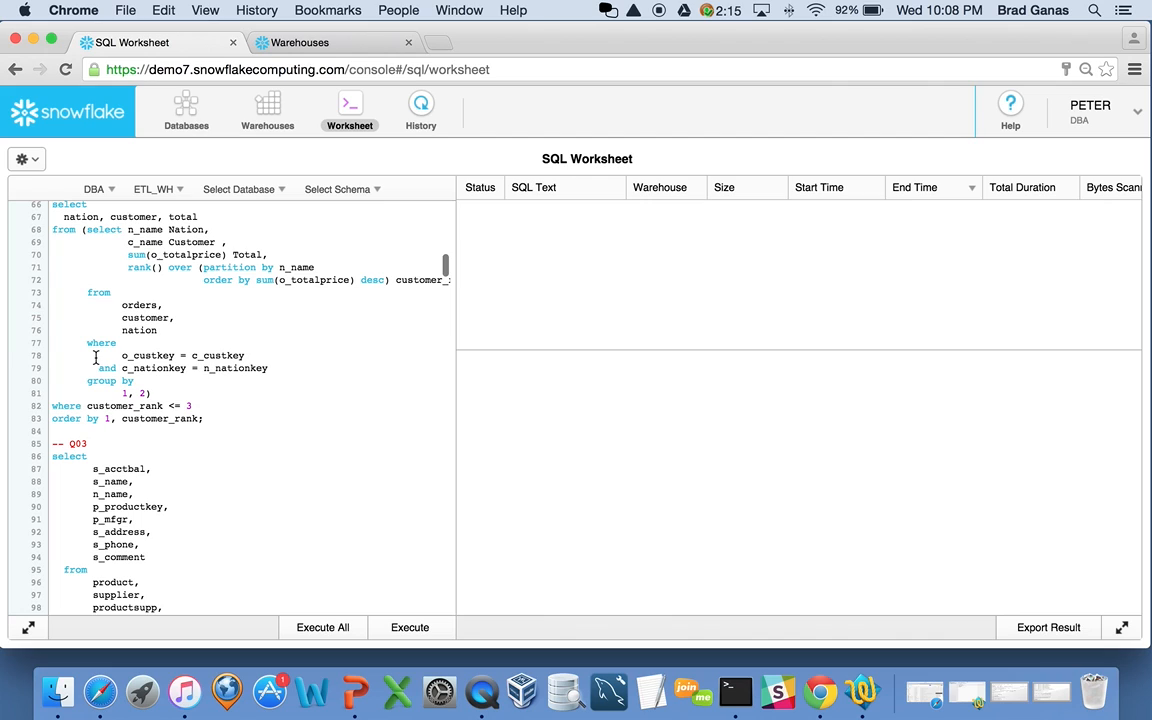
scroll(96, 358, "up", 3)
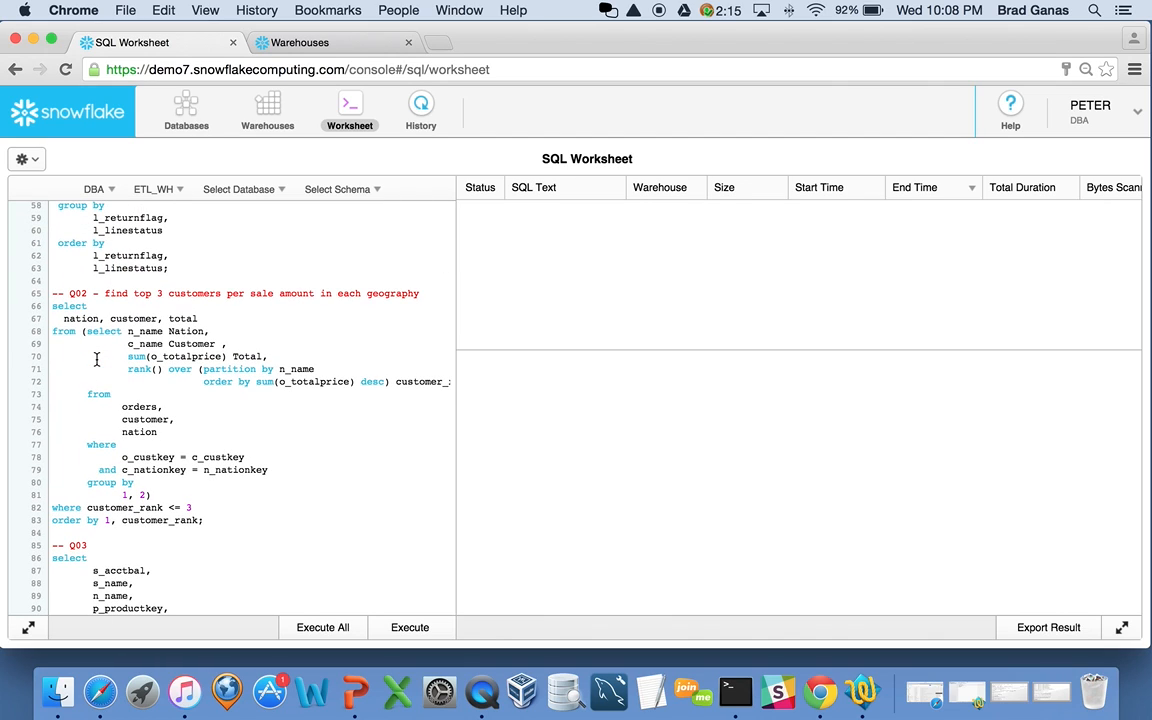
left_click_drag(128, 369, 445, 383)
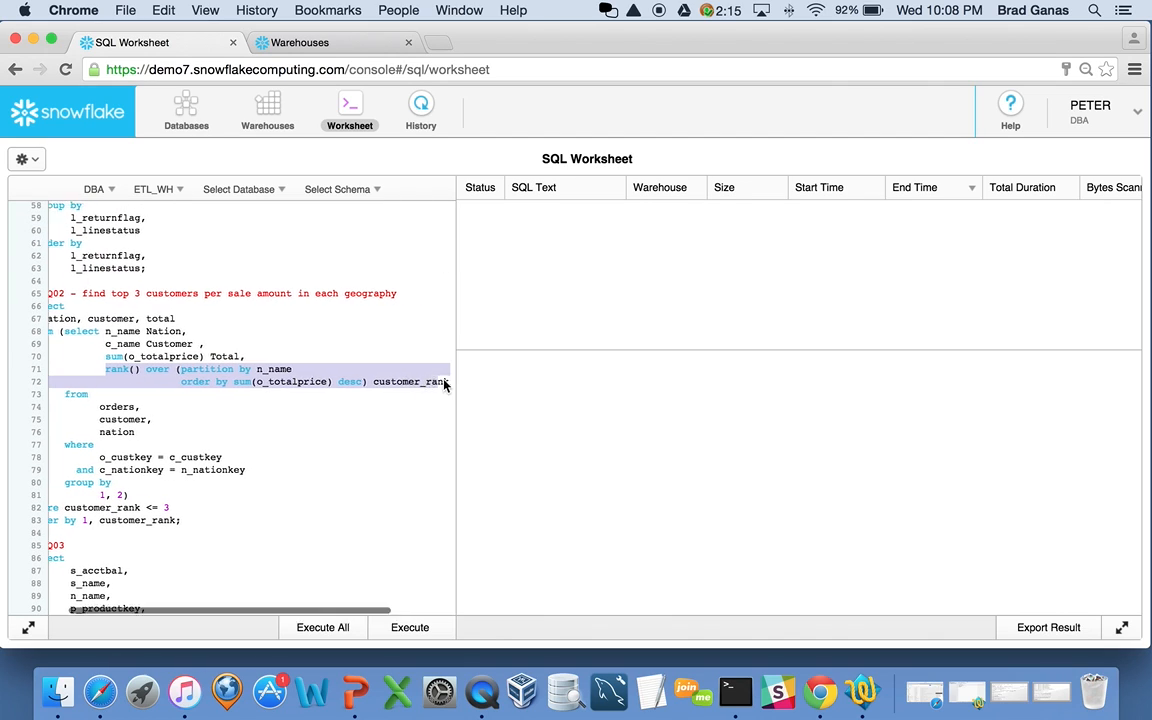
left_click(155, 346)
scroll(126, 347, "up", 10)
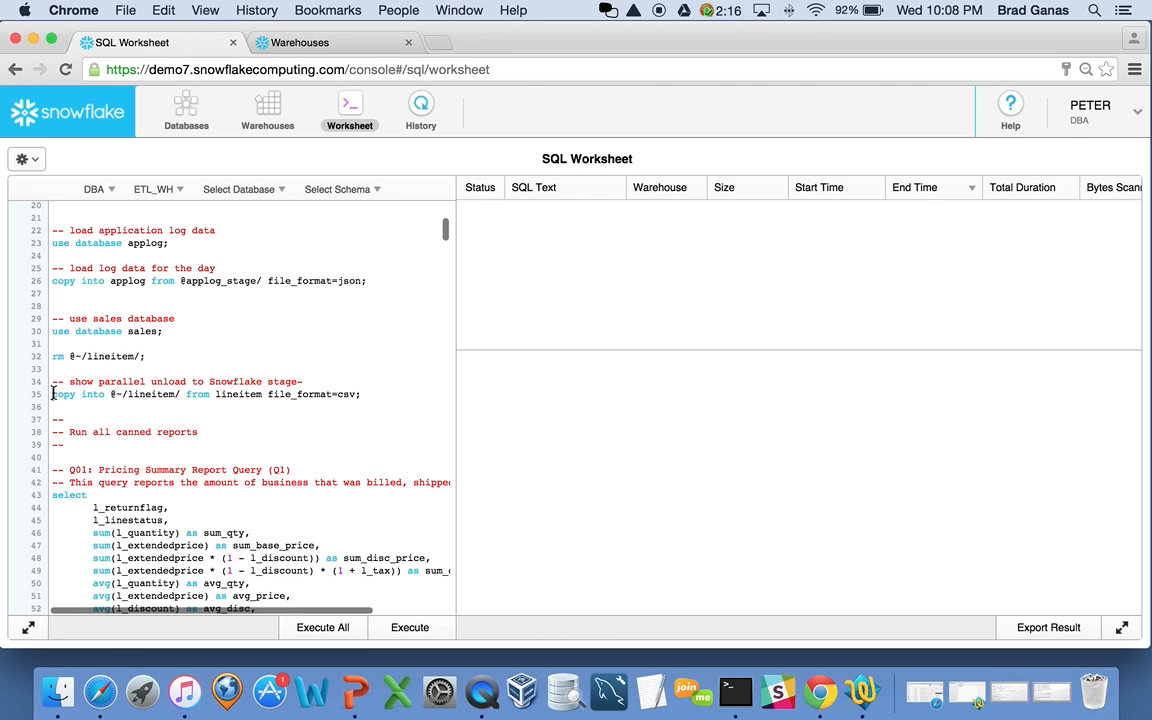
left_click_drag(53, 394, 360, 394)
Step: Execute all statements of the script from its beginning and widen the results area
scroll(361, 333, "up", 10)
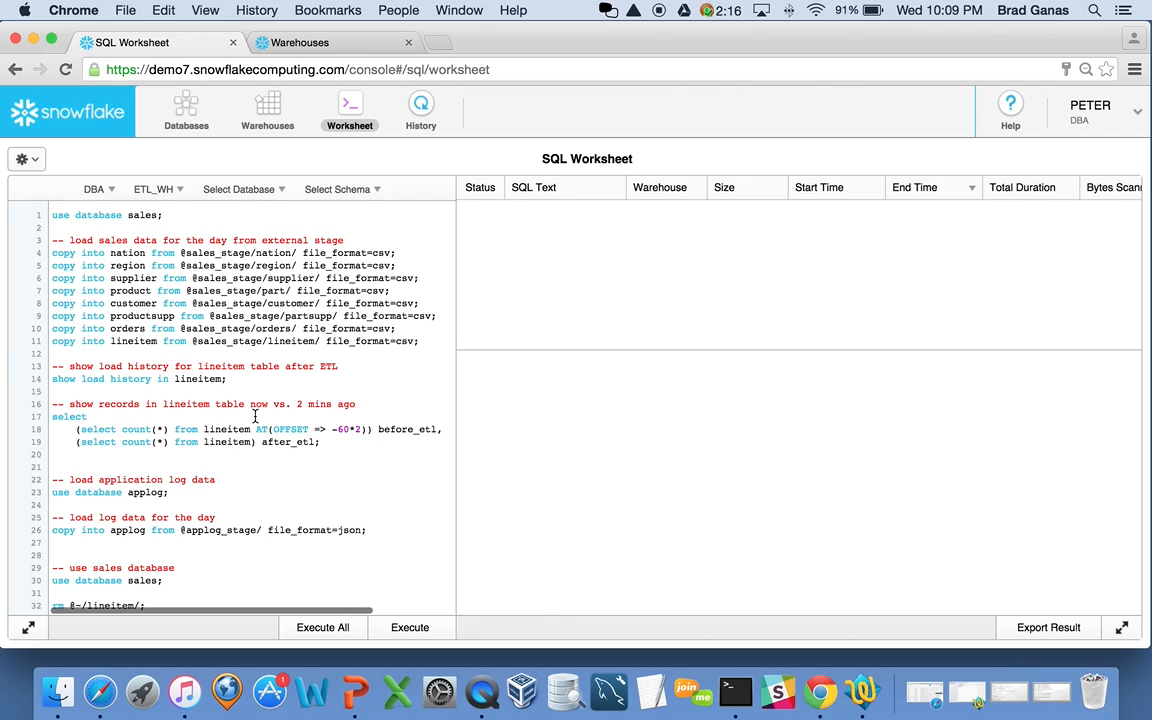
left_click(322, 628)
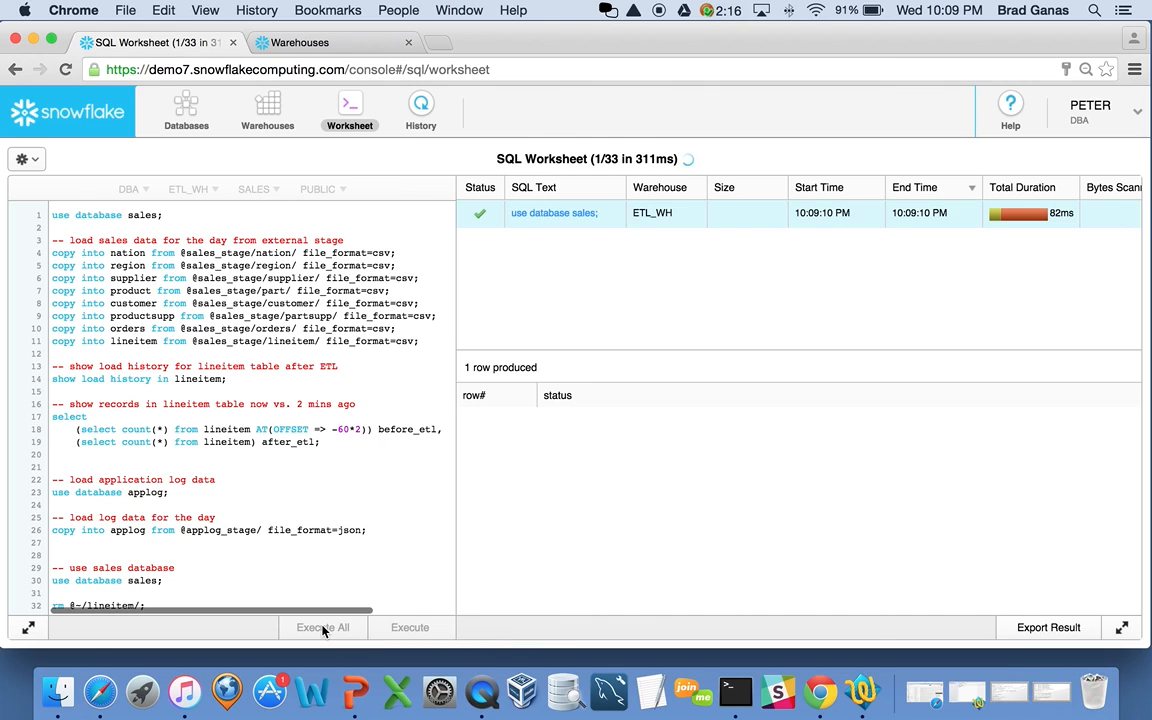
left_click_drag(453, 450, 293, 453)
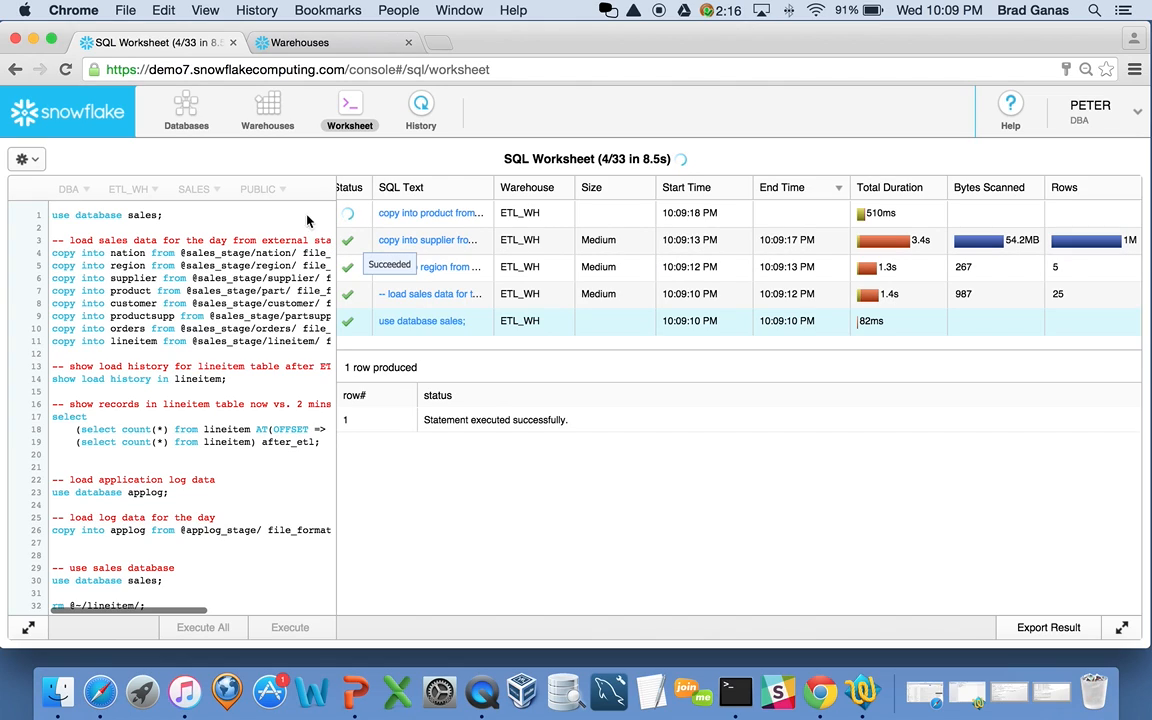
Step: Resize the current warehouse ETL_WH to X-Large while the script is running
left_click(24, 158)
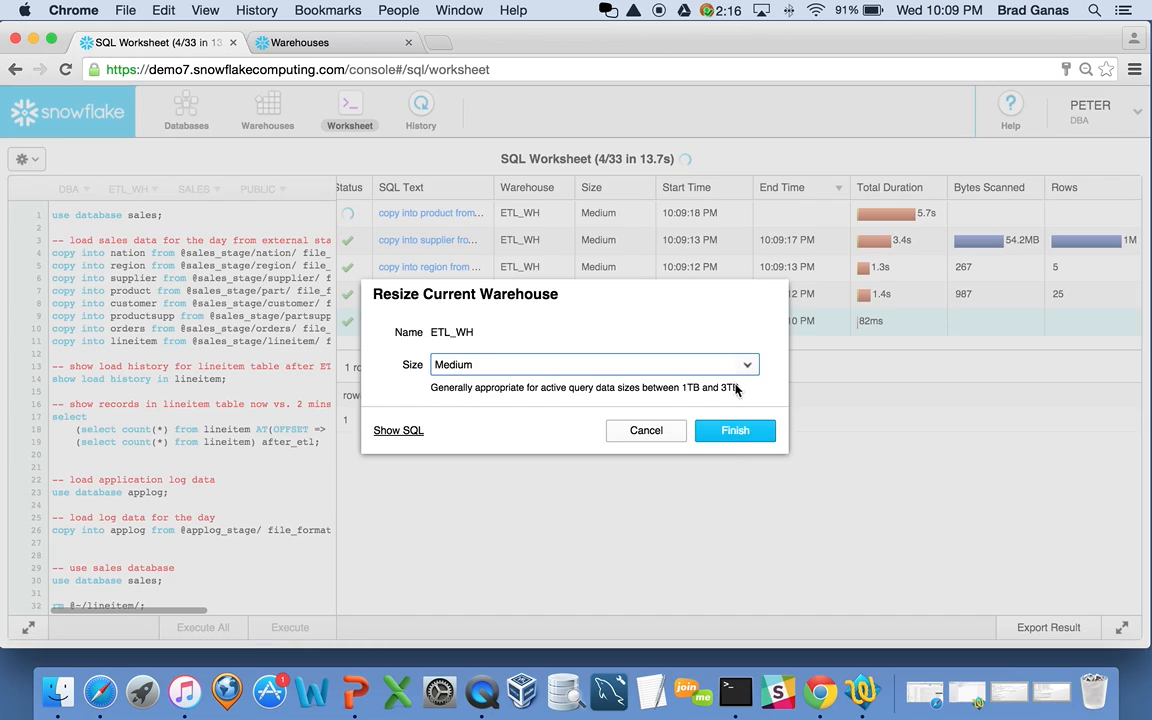
left_click(746, 364)
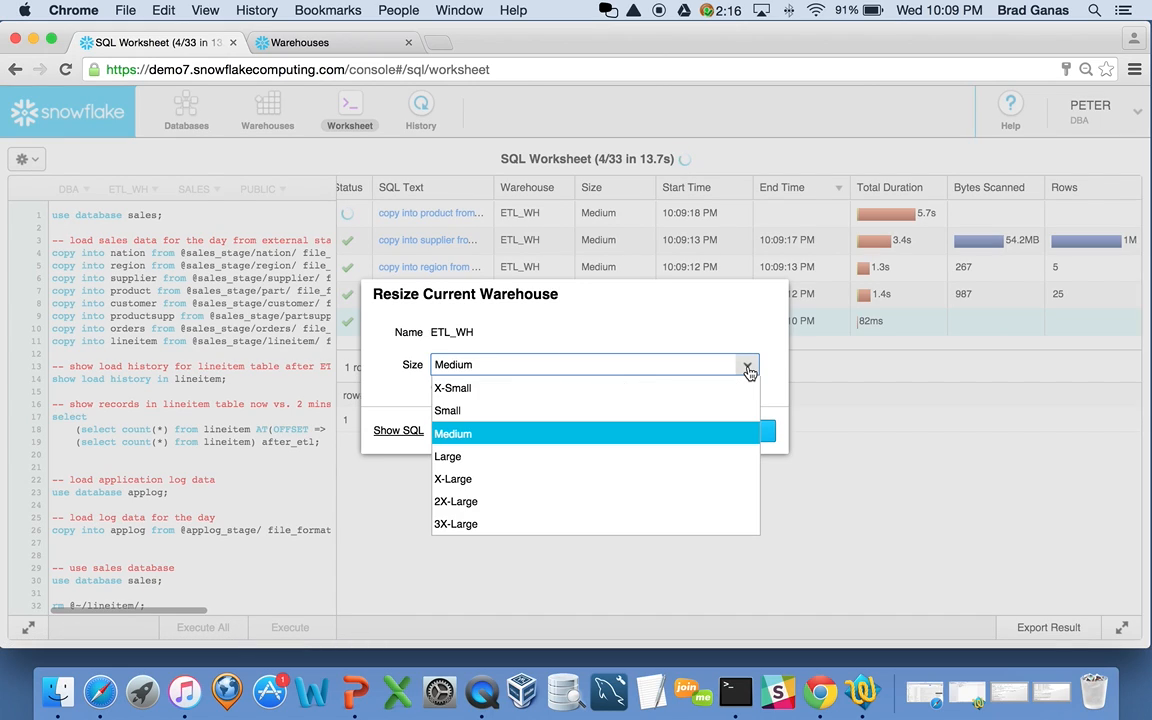
left_click(474, 479)
left_click(736, 443)
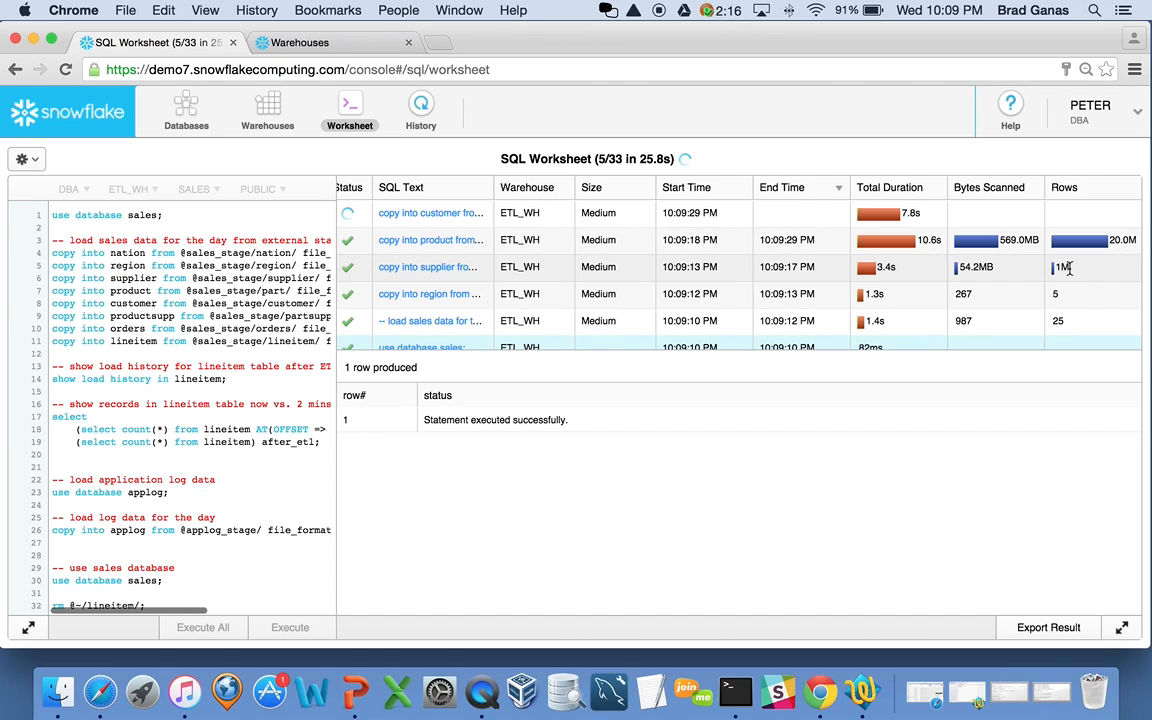
Step: Inspect the statement durations and the per-file load results of the product copy, widening the file column
mouse_move(927, 246)
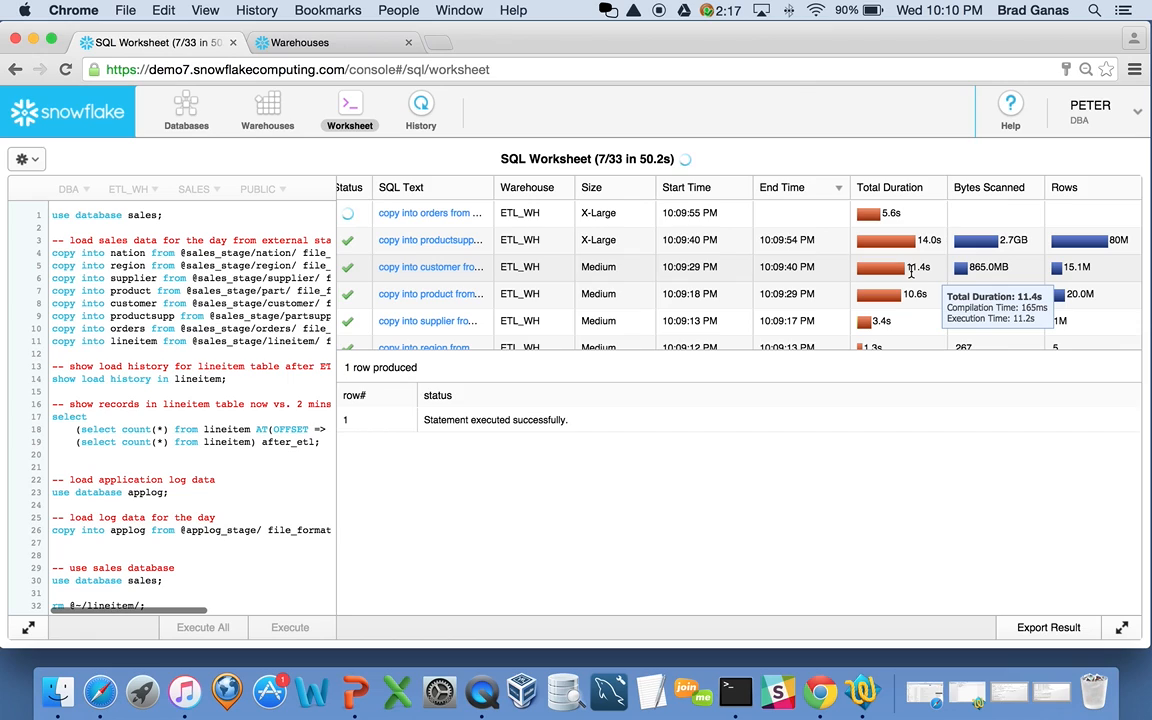
left_click(632, 294)
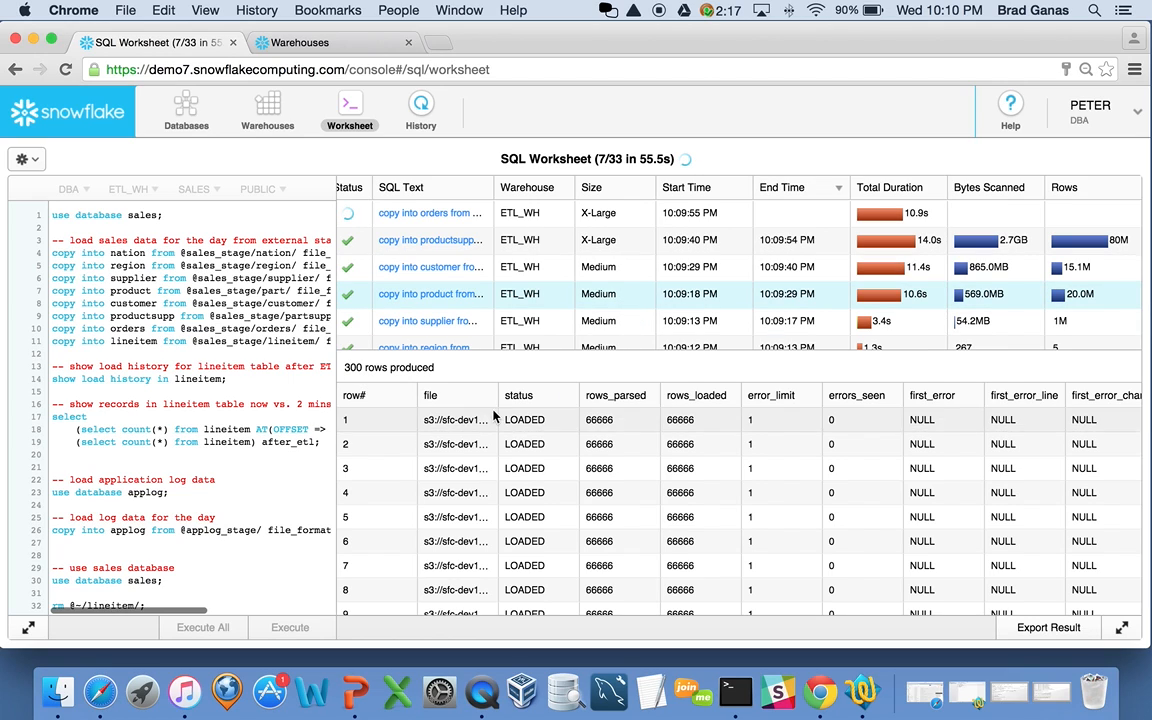
left_click_drag(499, 396, 544, 396)
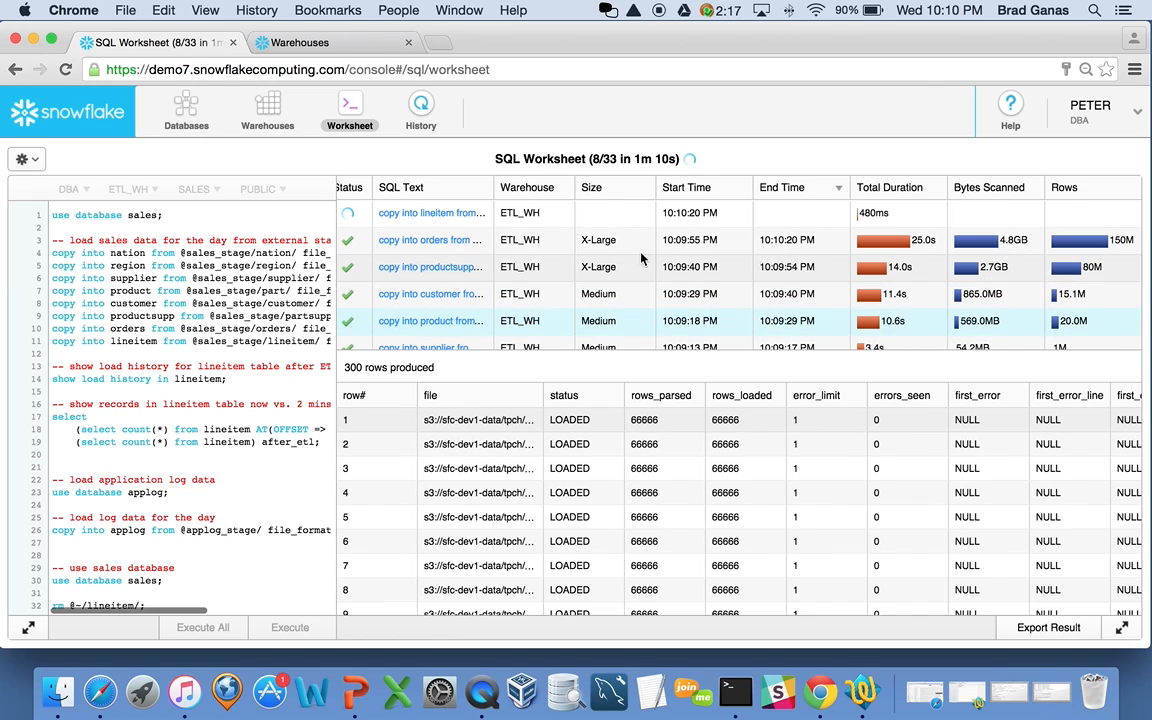
Step: View the full SQL text of the running lineitem copy and check its progress in bytes scanned and rows
left_click(430, 214)
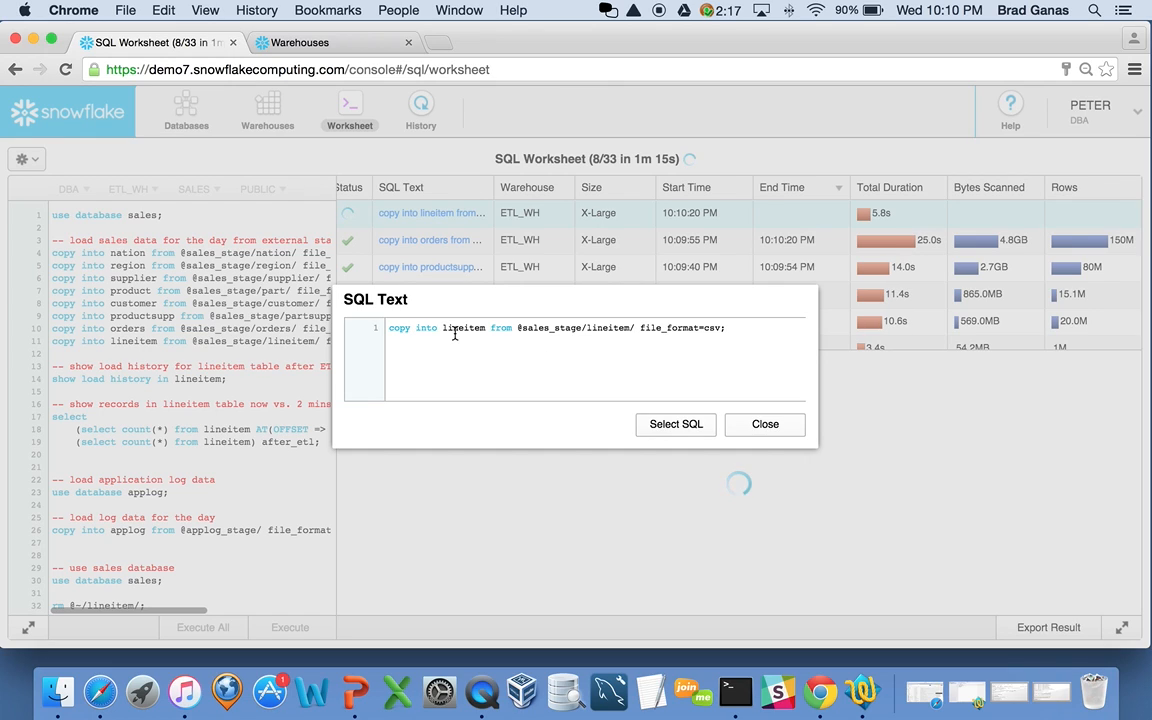
left_click(770, 426)
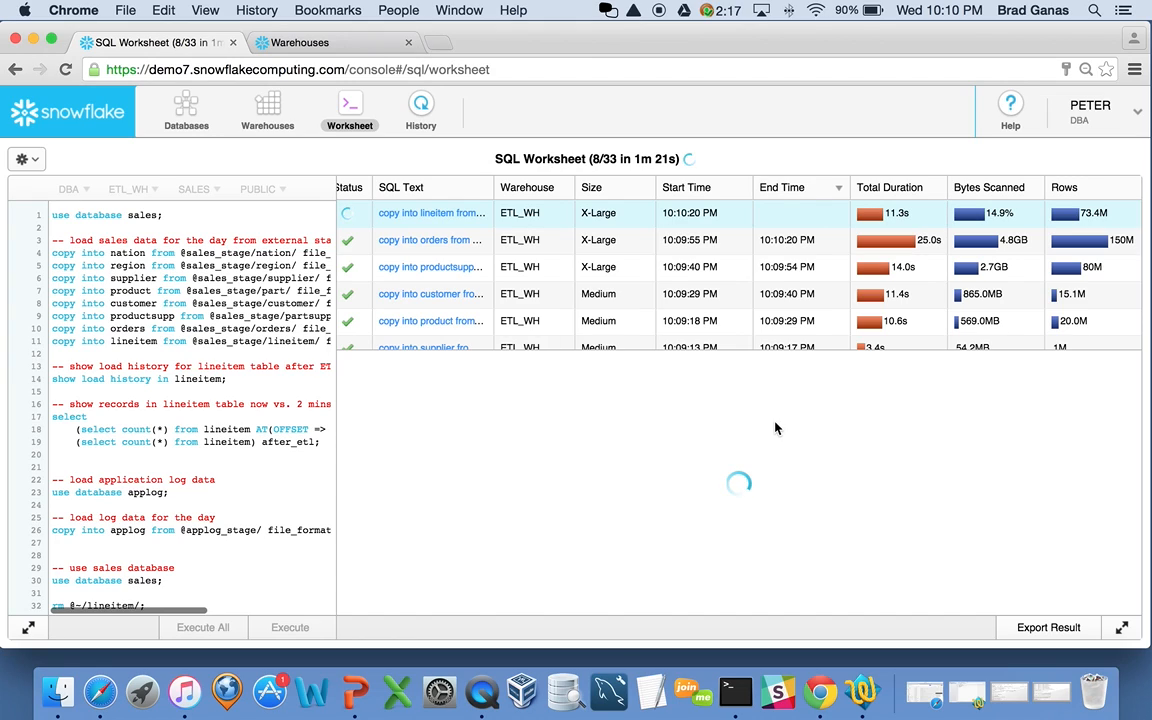
mouse_move(1080, 220)
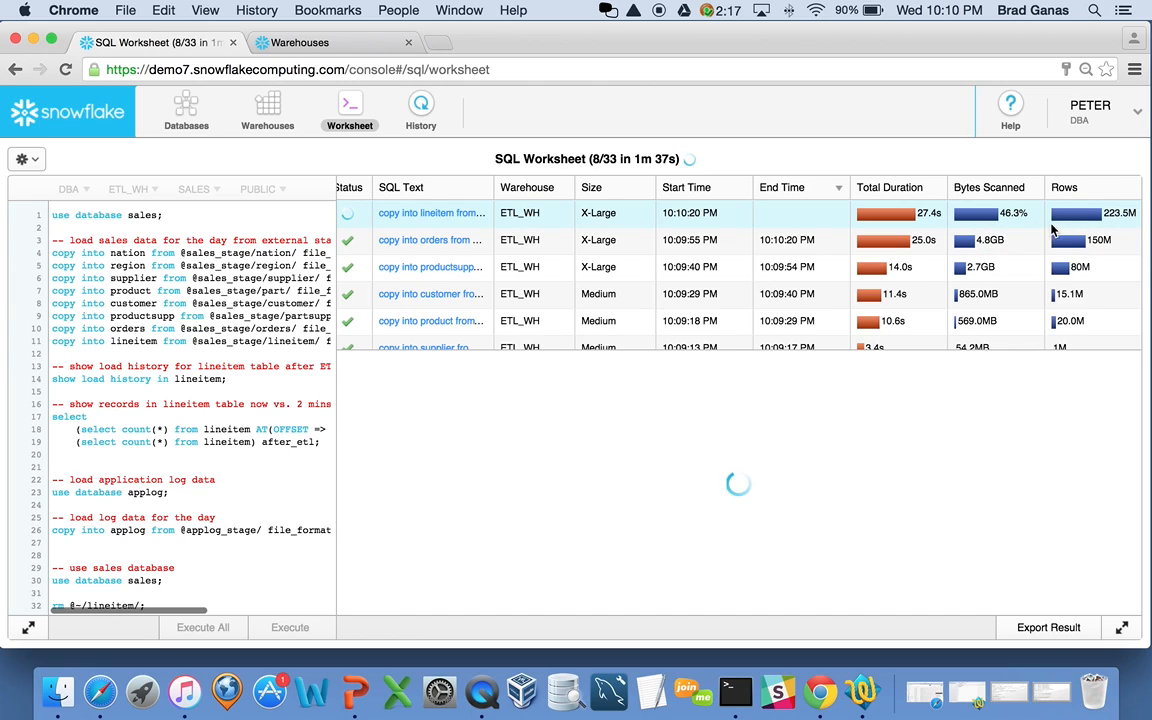
mouse_move(1012, 214)
mouse_move(1114, 212)
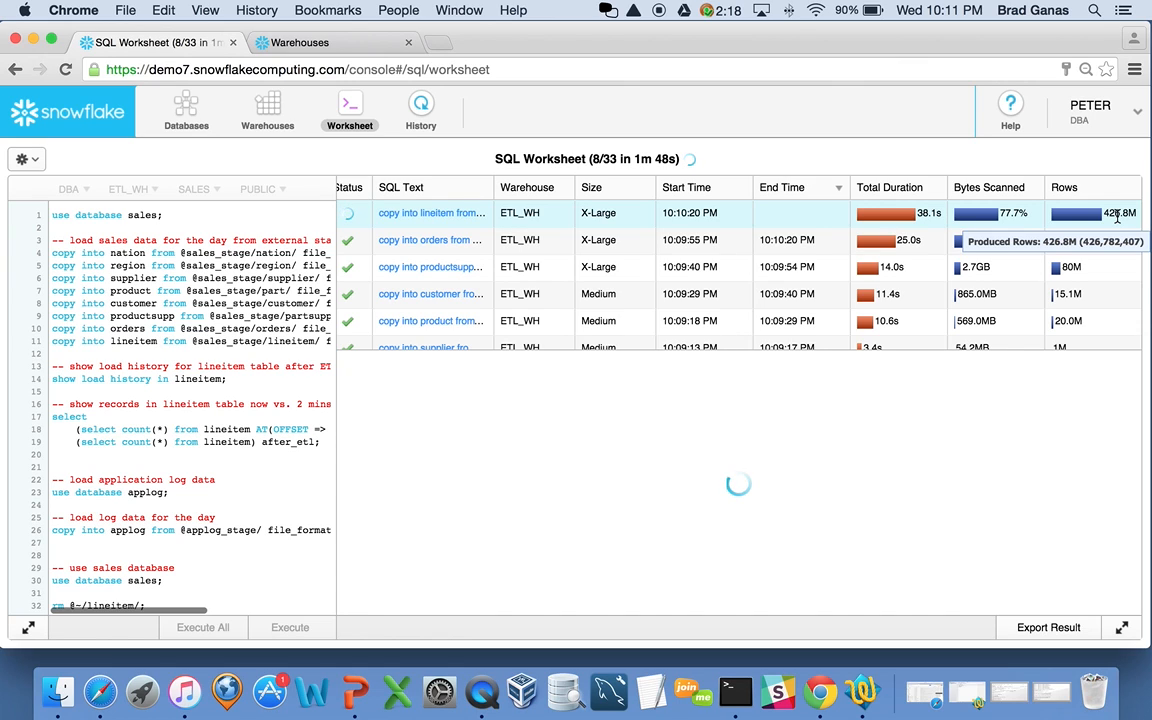
Step: Review the Q01 pricing summary and Q02 top customers report queries in the running script
scroll(161, 441, "down", 2)
scroll(161, 441, "down", 15)
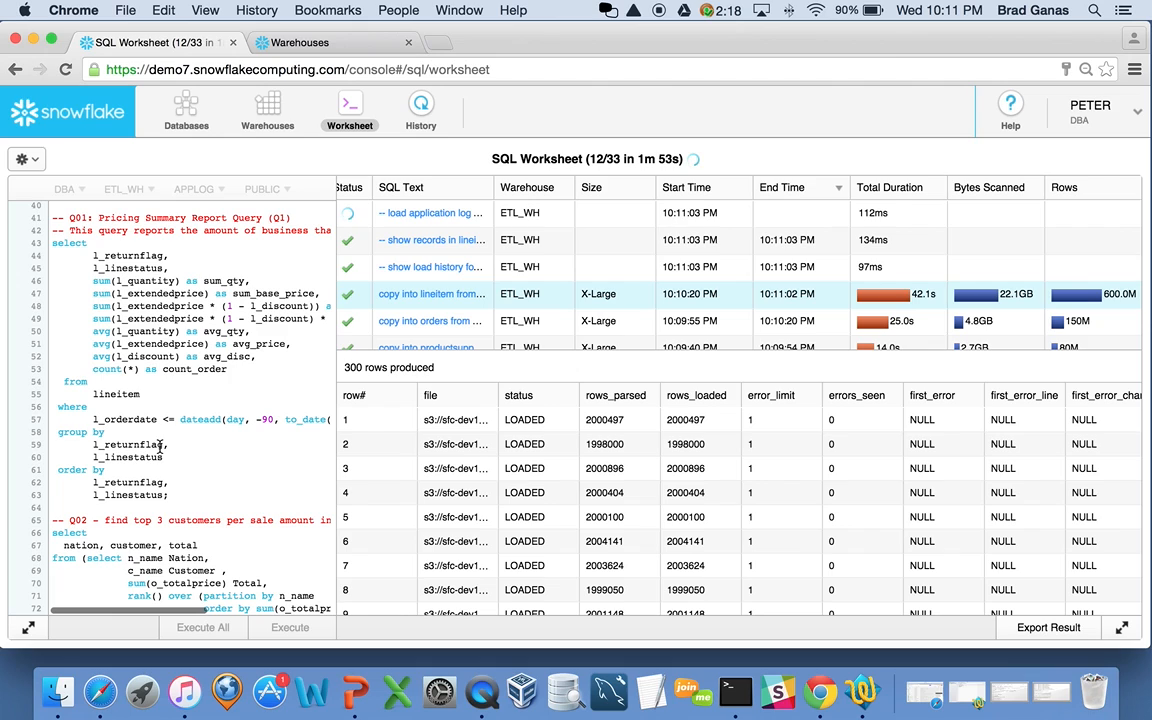
scroll(160, 447, "up", 1)
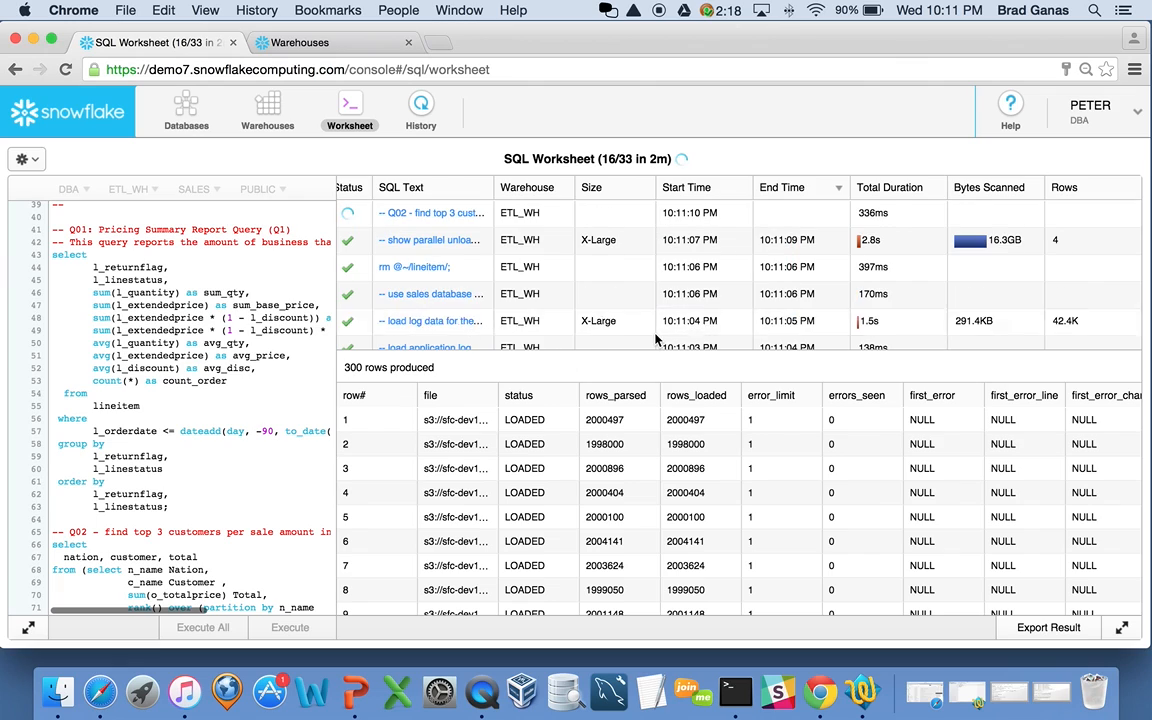
Step: Show the SALES database's tables and sort them by number of rows, largest first
left_click(187, 120)
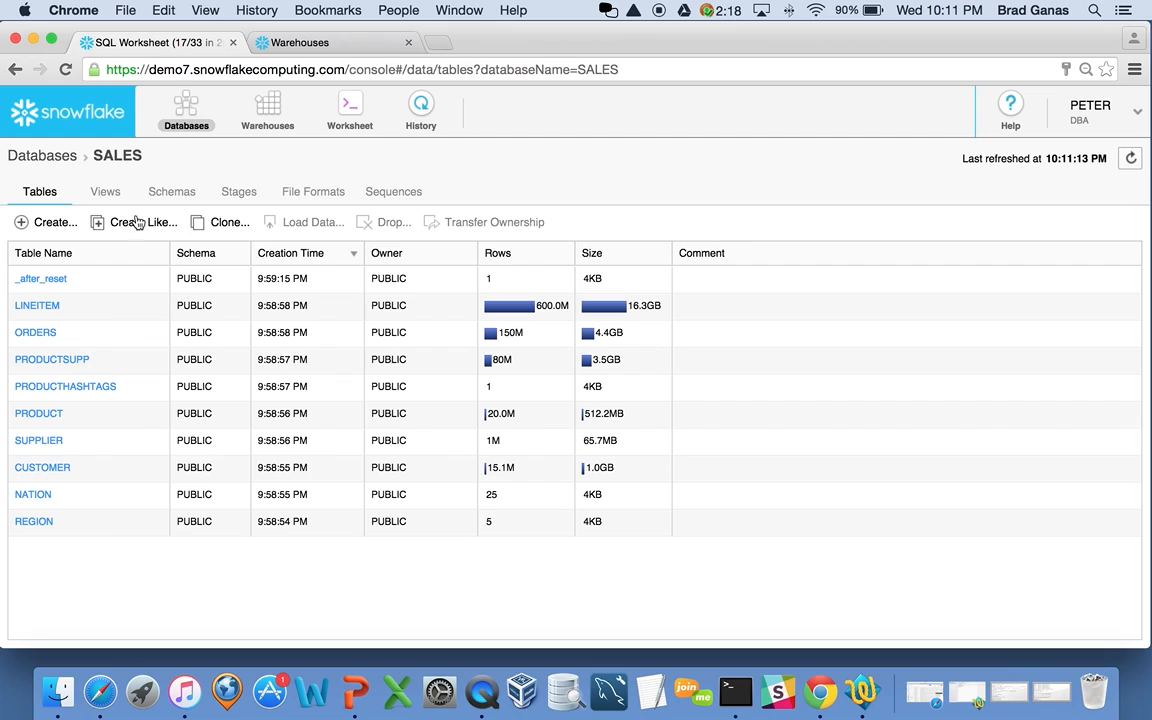
left_click(542, 258)
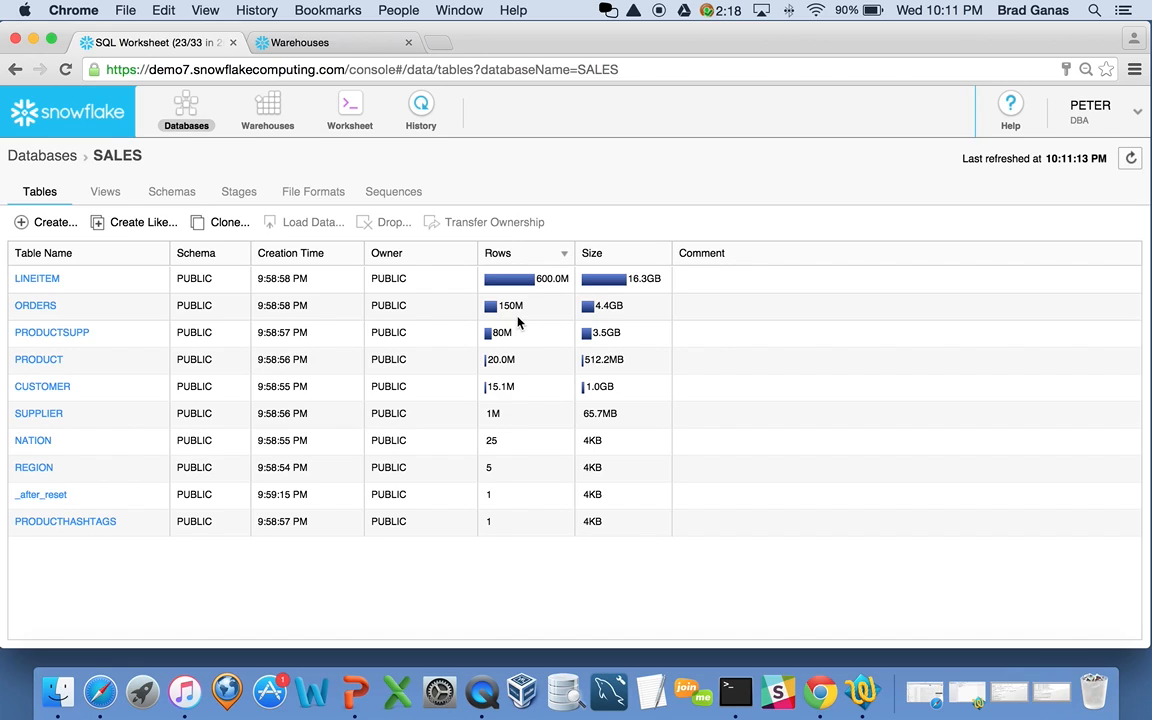
Step: Clone the SALES database under the name nightly_clone
left_click(50, 160)
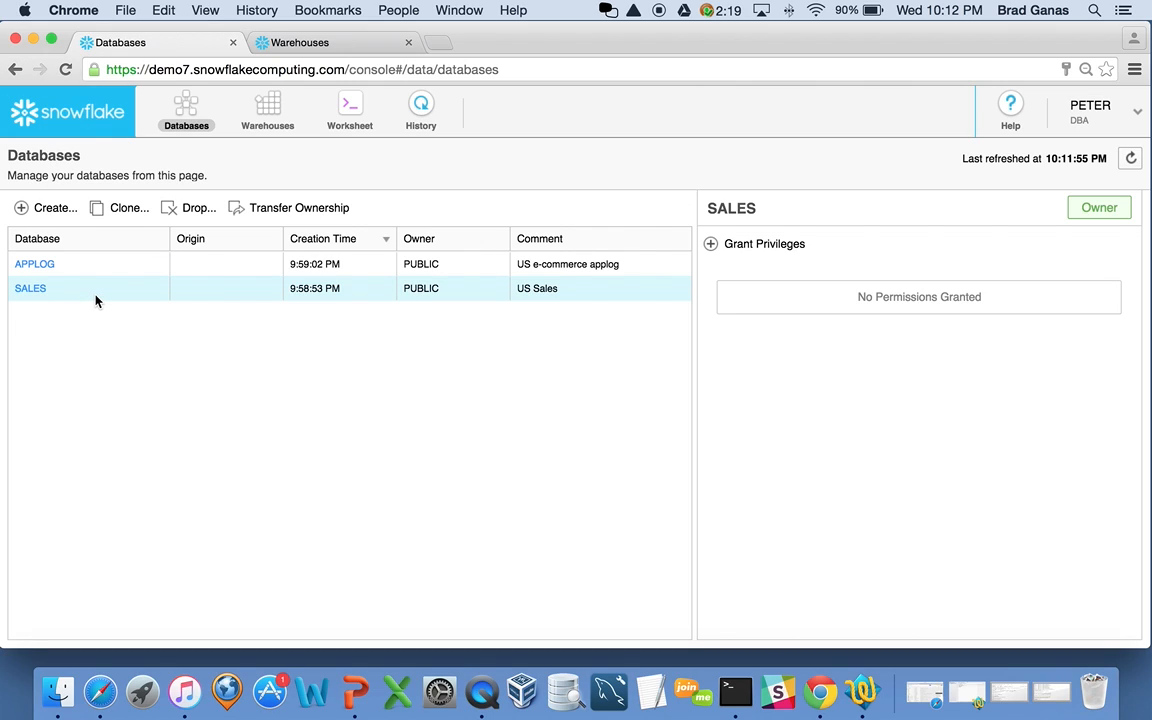
left_click(129, 211)
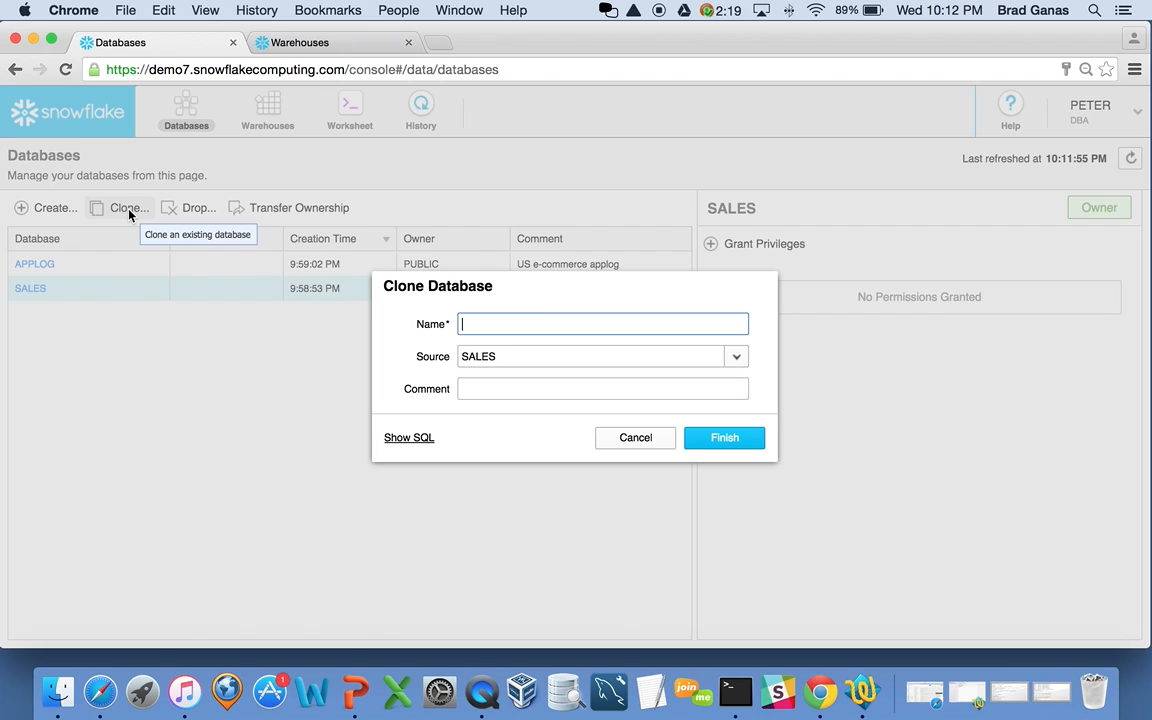
type("nightly_clone")
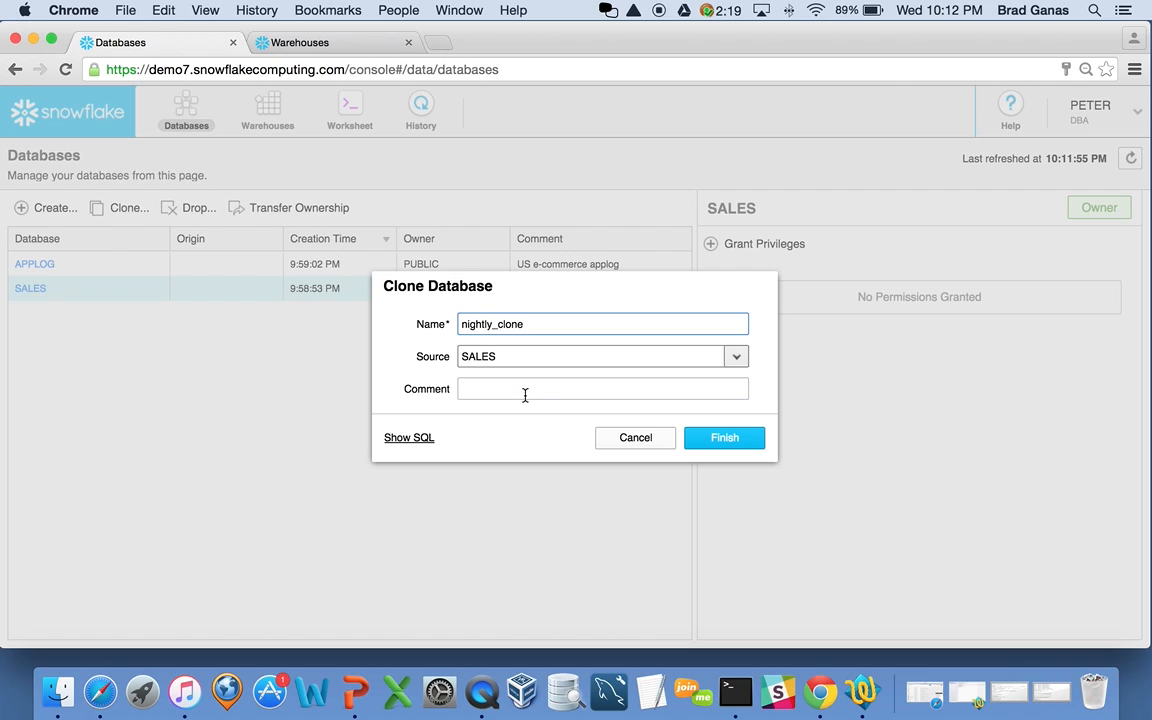
left_click(718, 437)
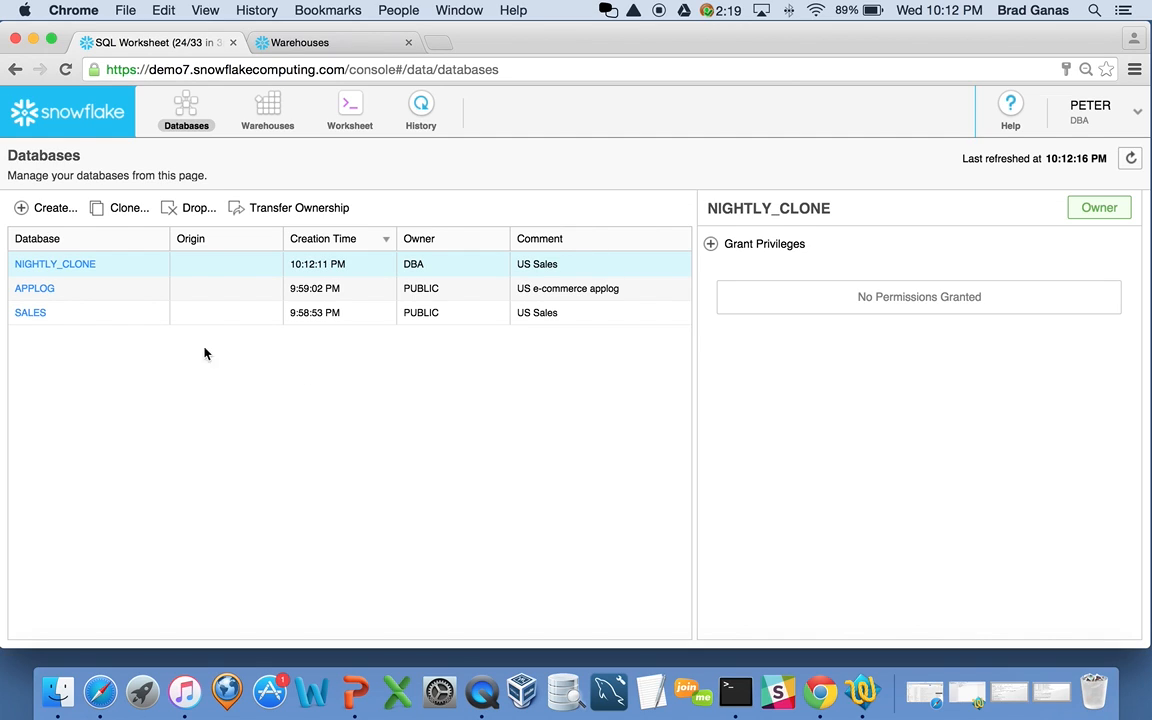
Step: Drop the LINEITEM, ORDERS and PRODUCTSUPP tables from the NIGHTLY_CLONE database
left_click(66, 264)
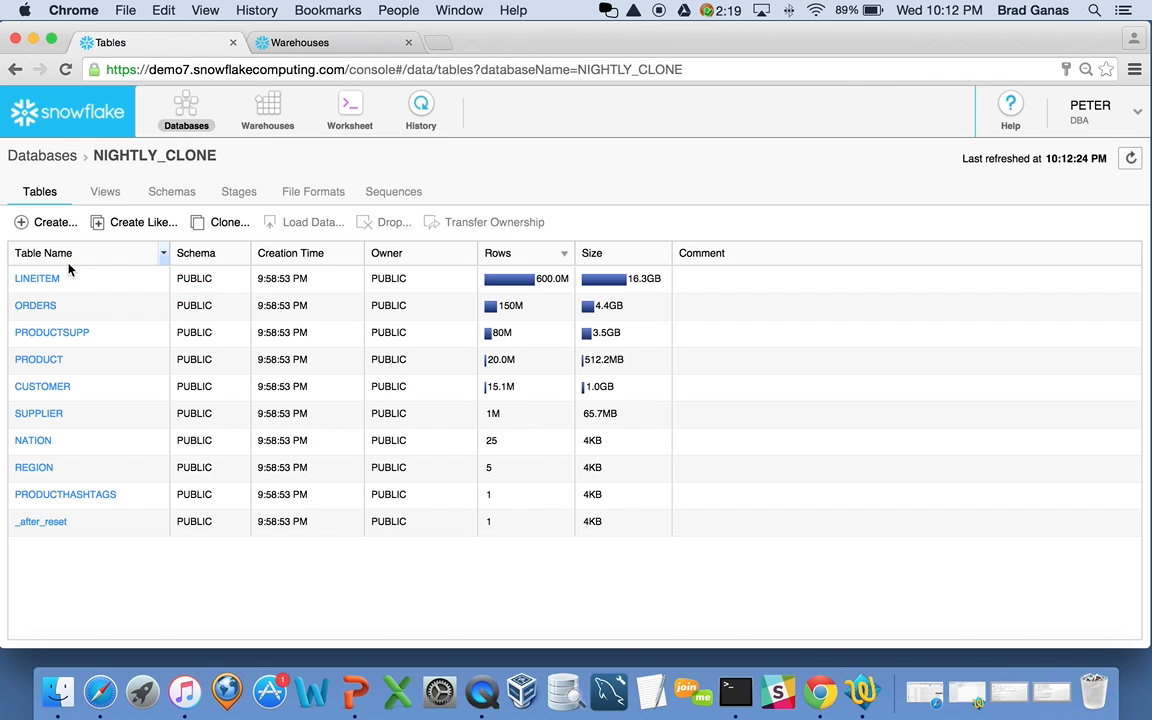
mouse_move(521, 449)
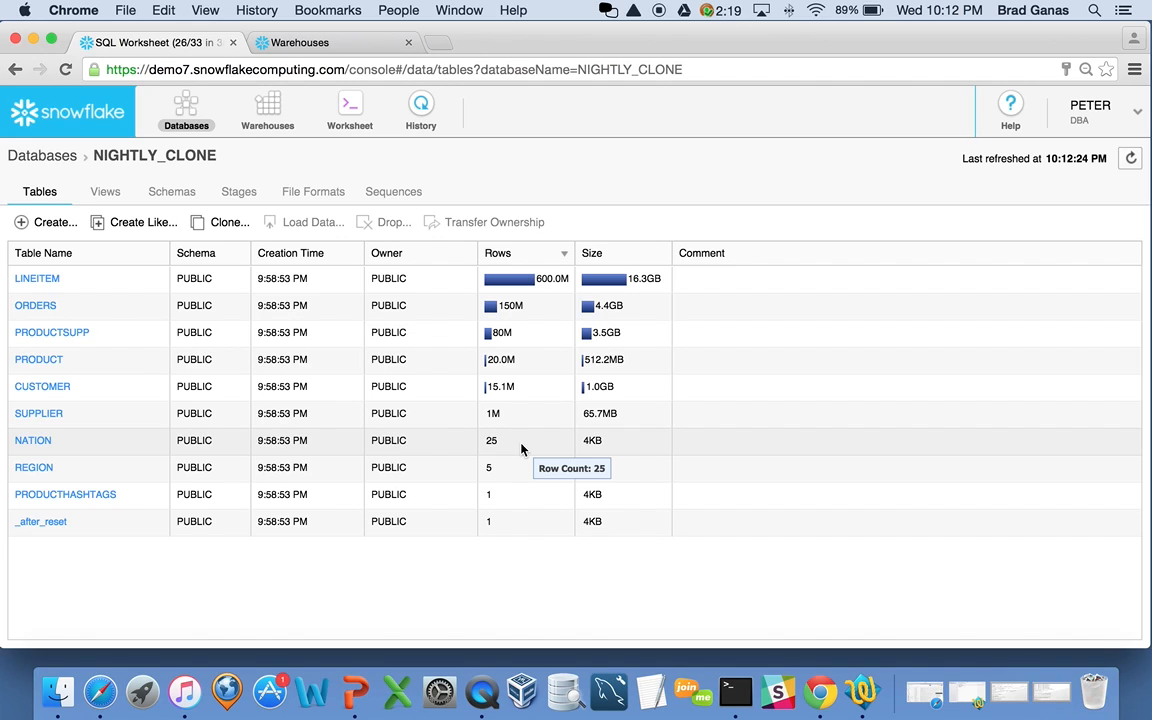
left_click(113, 284)
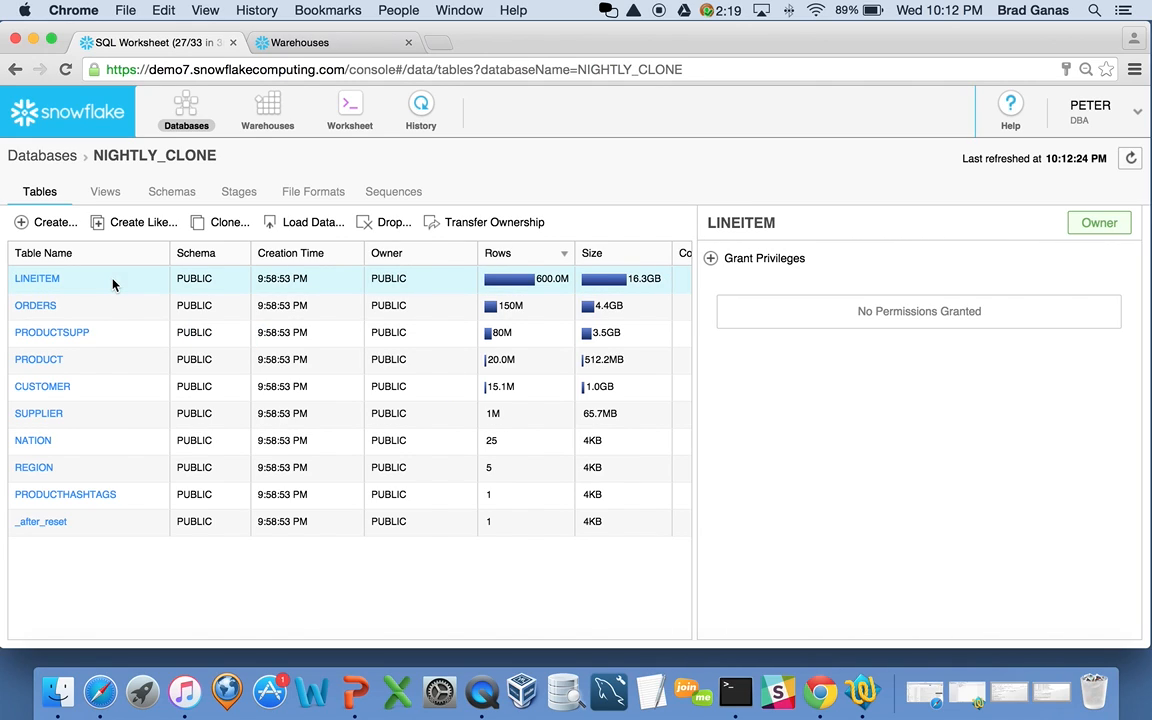
left_click(393, 224)
left_click(725, 408)
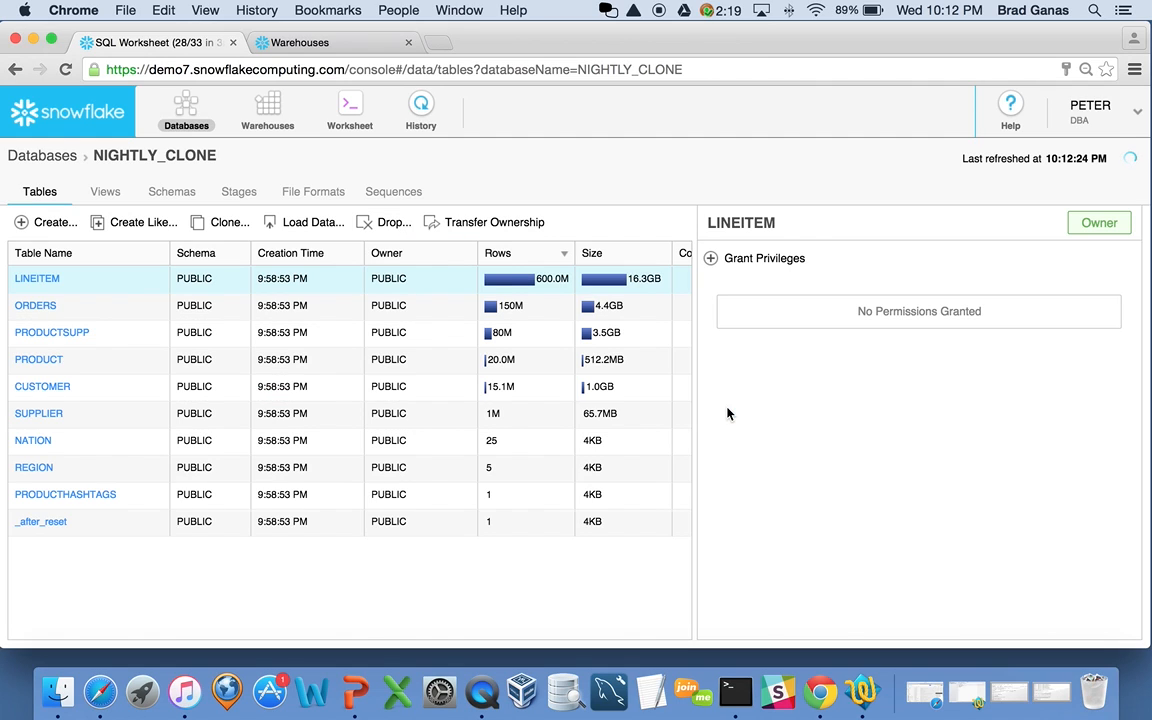
left_click(383, 224)
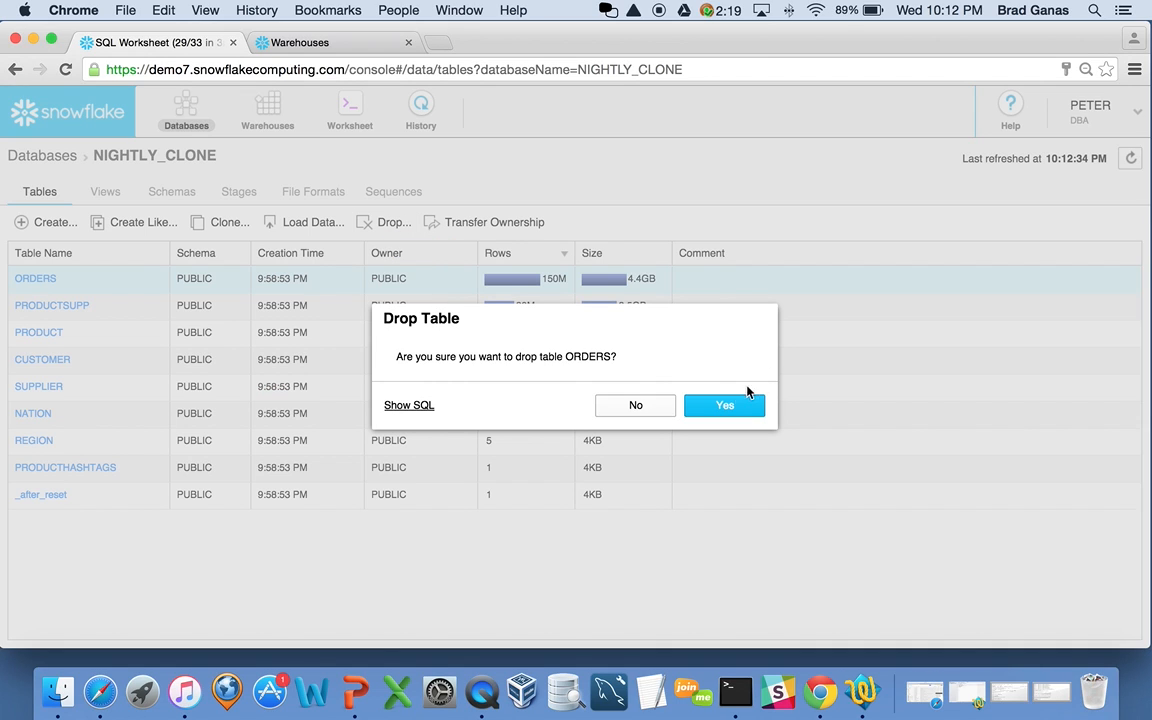
left_click(733, 406)
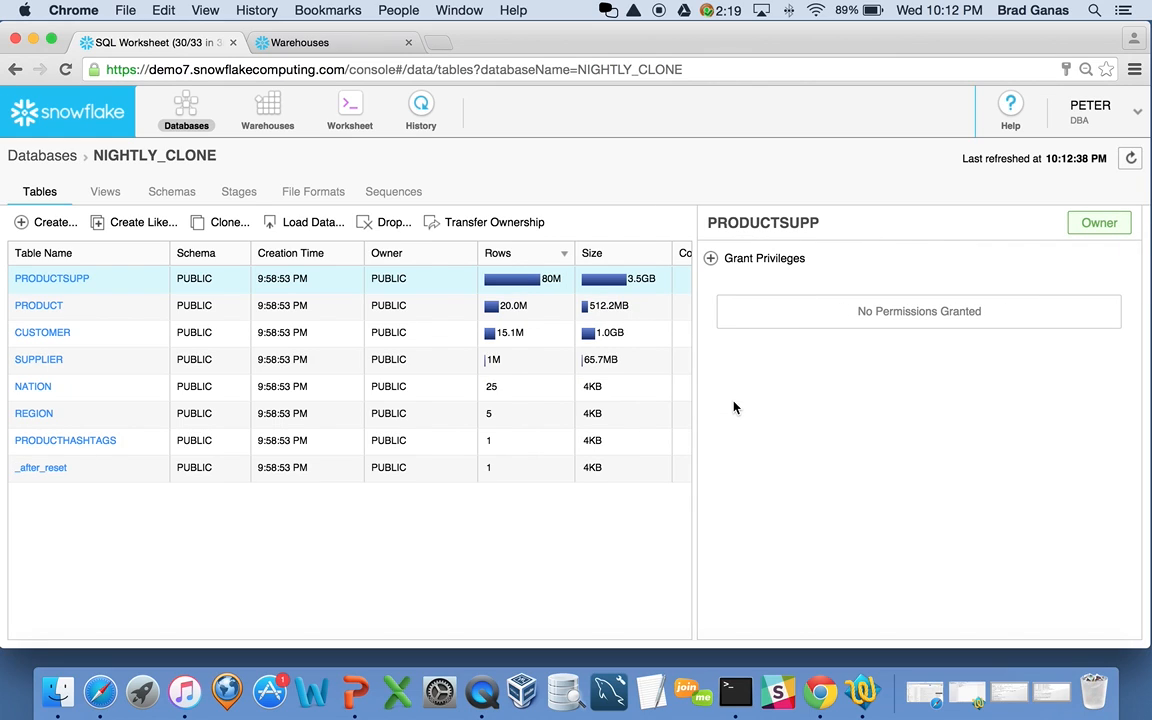
left_click(392, 225)
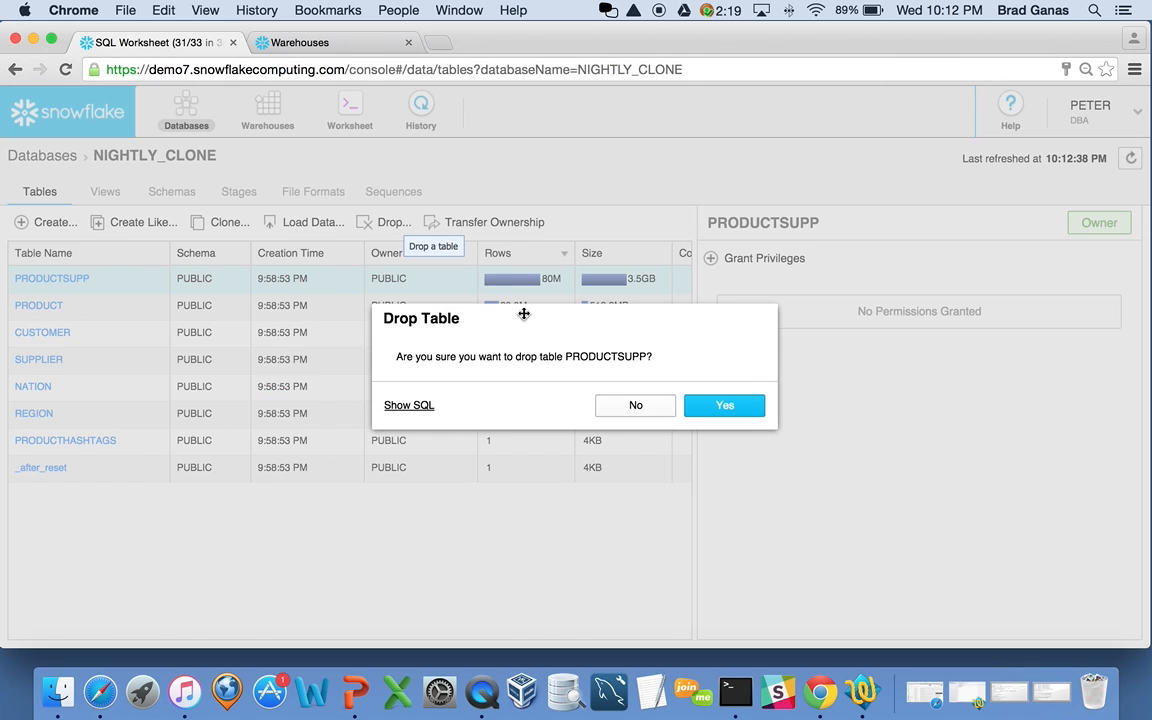
left_click(727, 405)
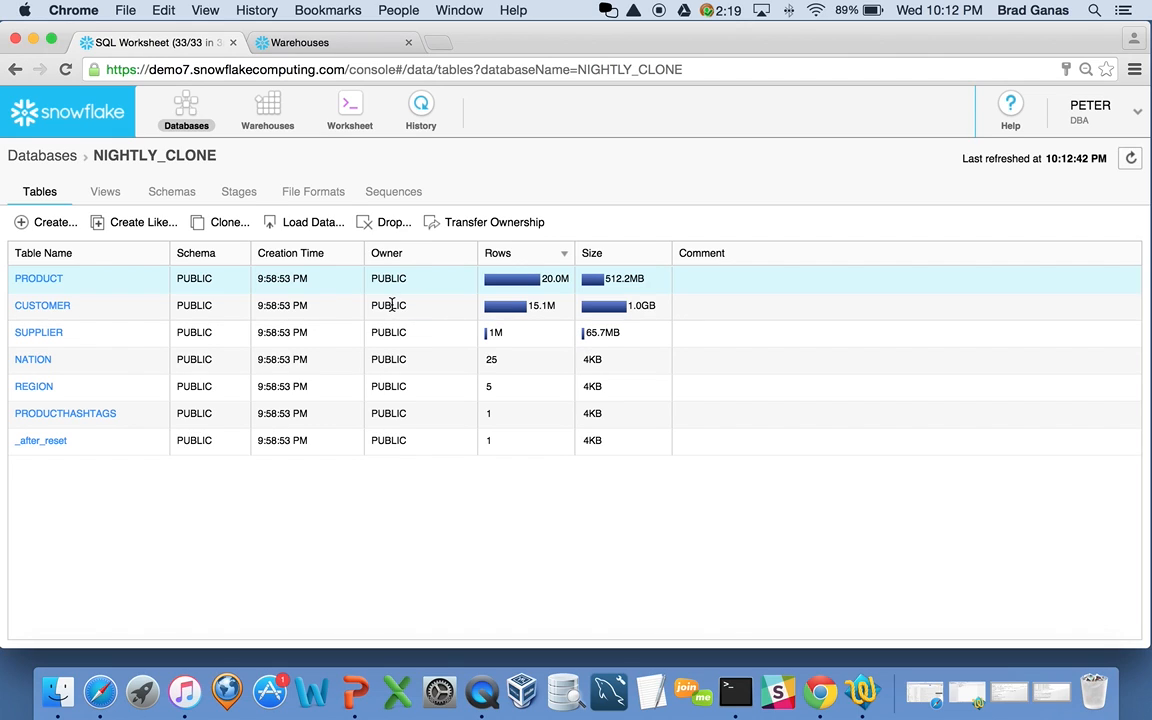
Step: Check the tables of the original SALES database after the drops in its clone
left_click(42, 155)
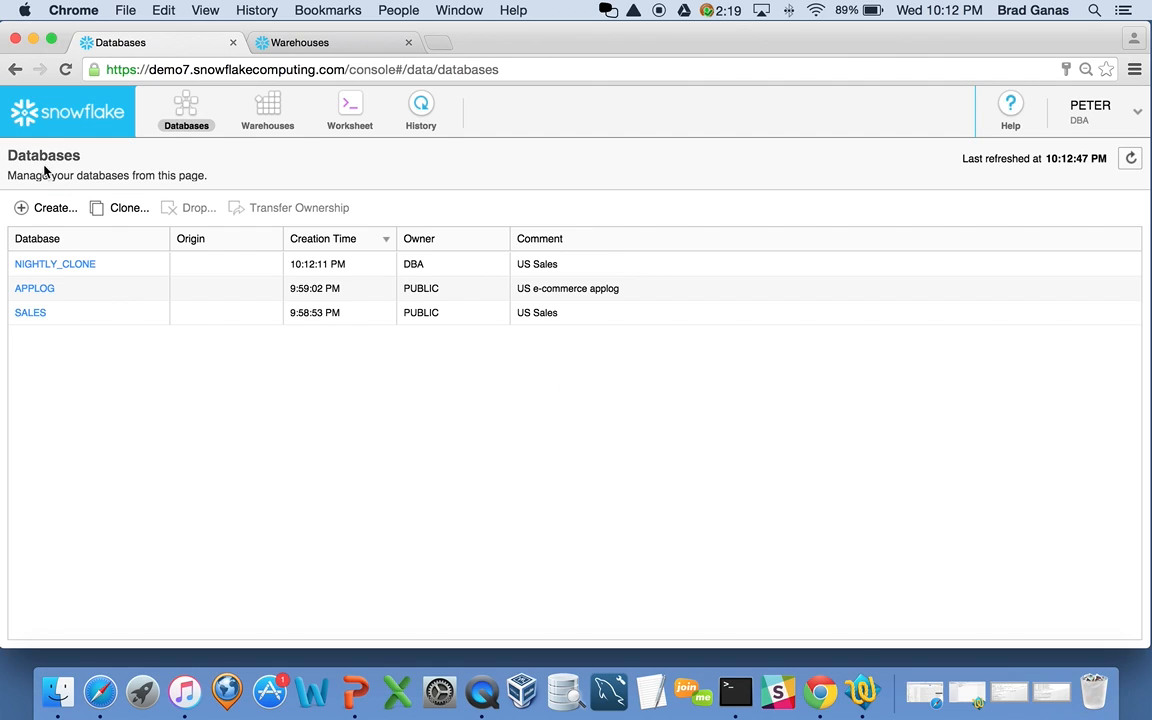
left_click(31, 314)
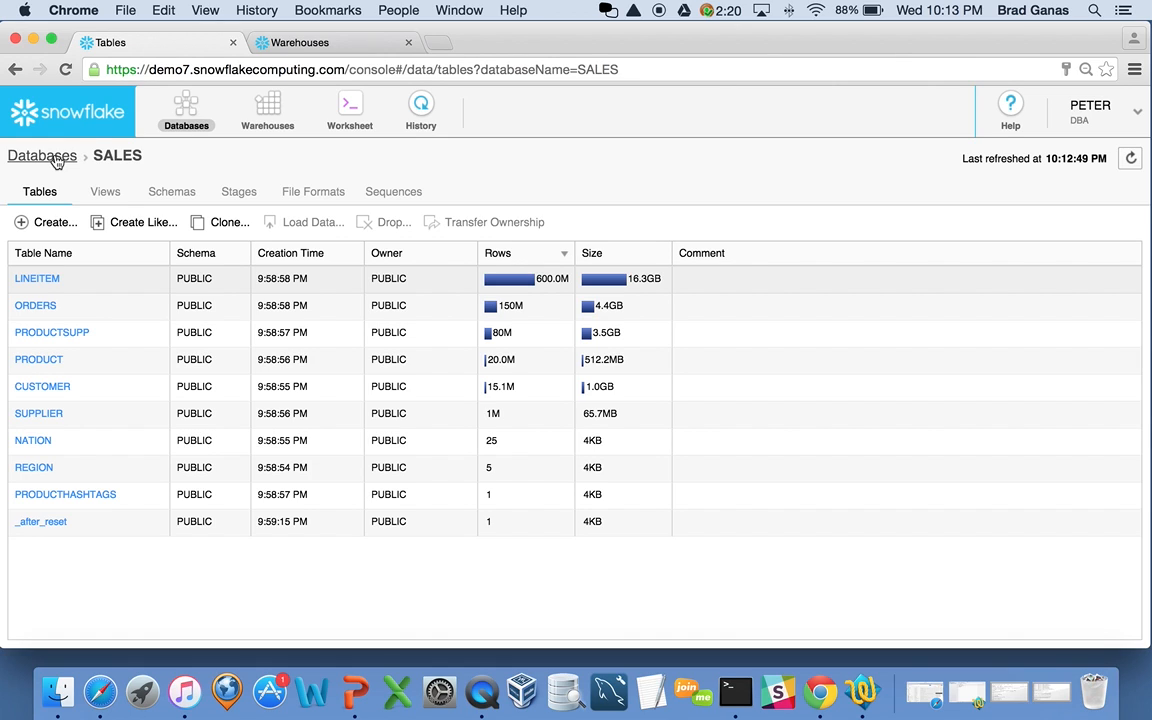
Step: Review the report queries run in the worksheet, inspecting Q09's SQL text, its joined tables, duration and bytes scanned
left_click(349, 113)
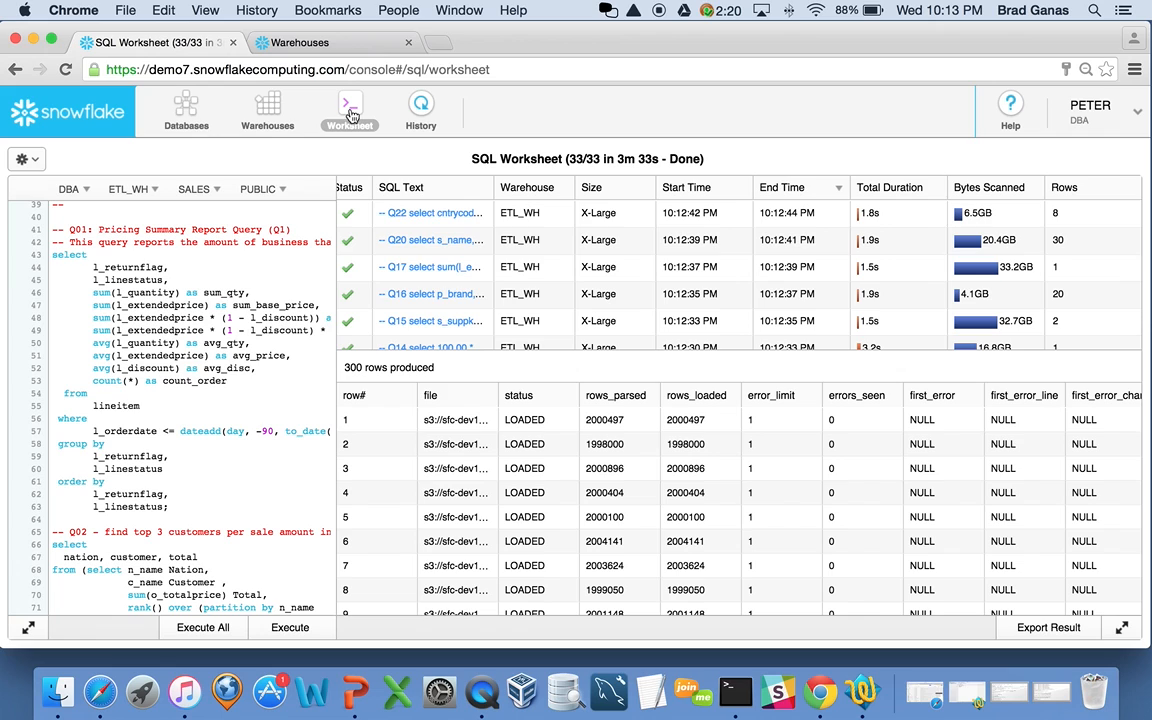
scroll(470, 289, "down", 5)
scroll(474, 289, "down", 3)
scroll(474, 289, "up", 3)
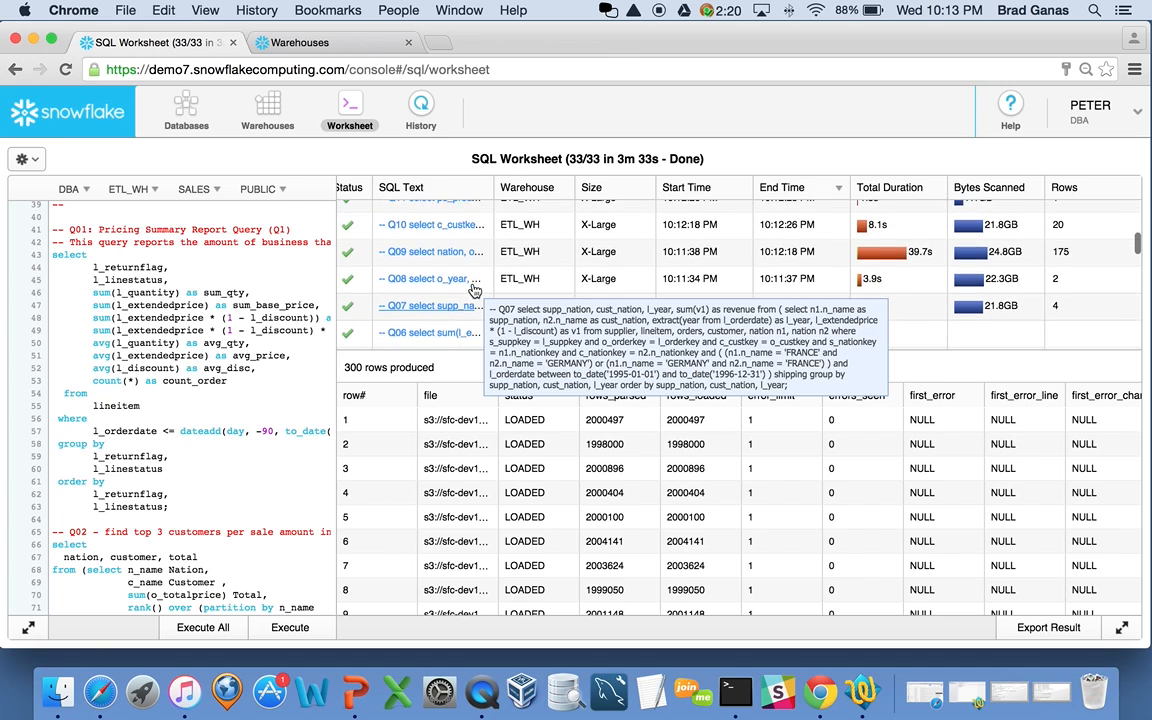
scroll(474, 289, "up", 1)
left_click(430, 284)
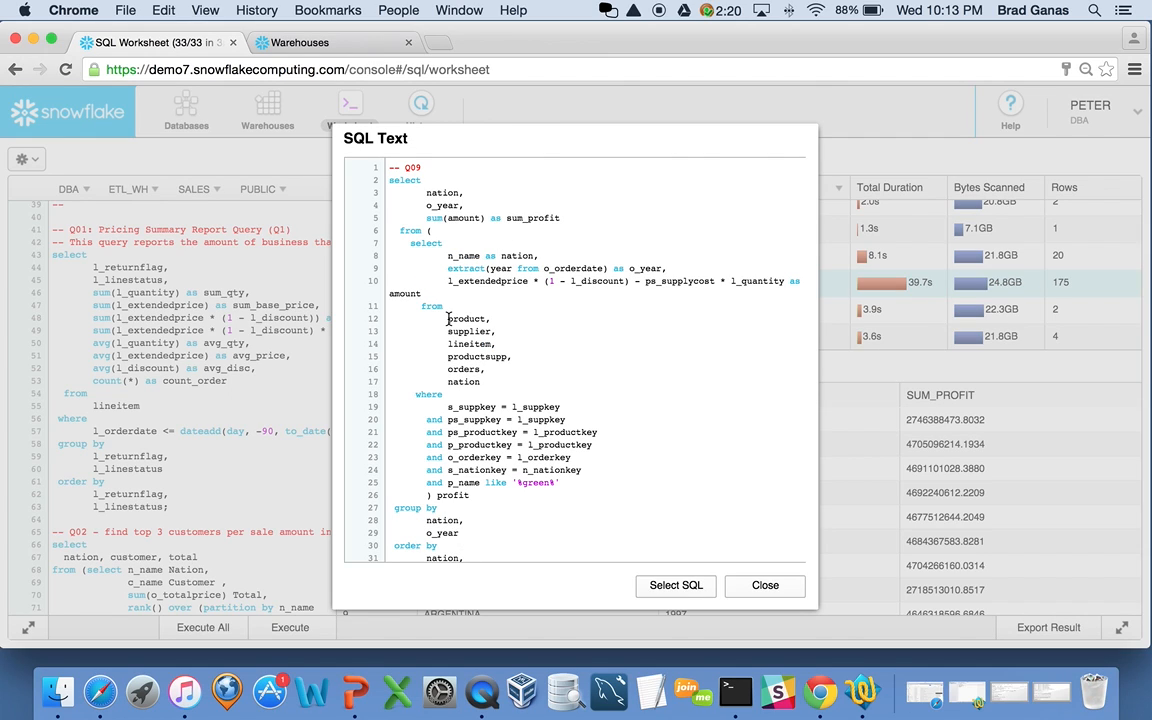
left_click_drag(448, 318, 513, 380)
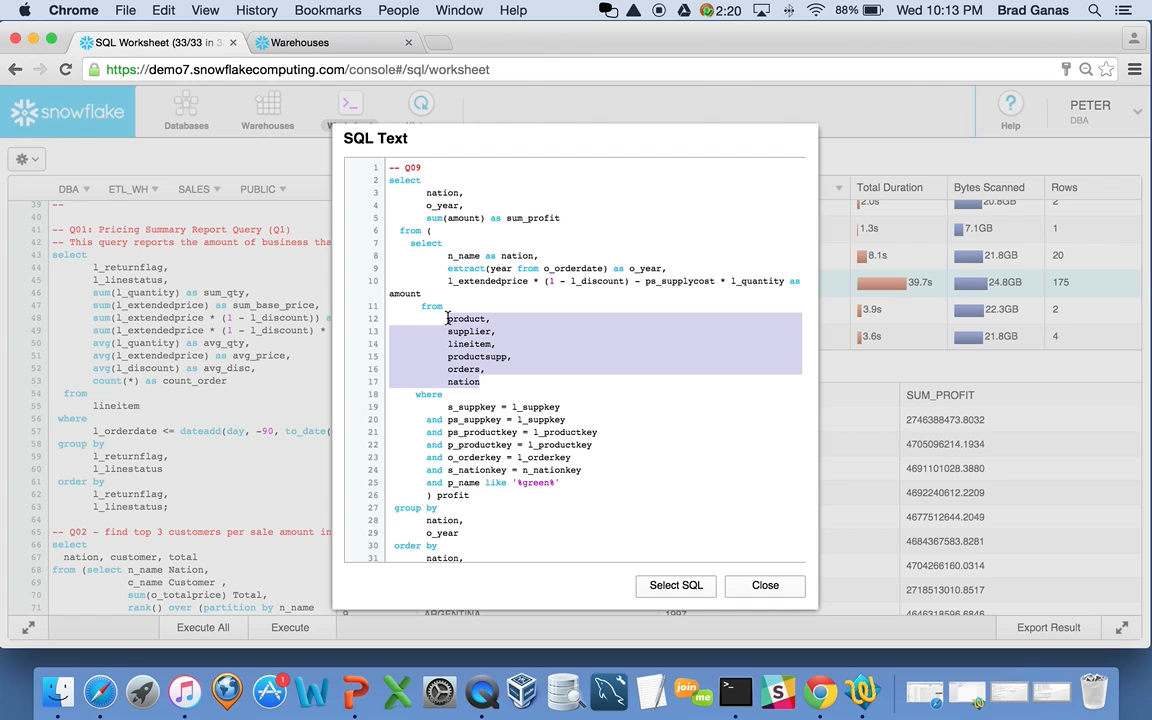
left_click(758, 585)
mouse_move(917, 283)
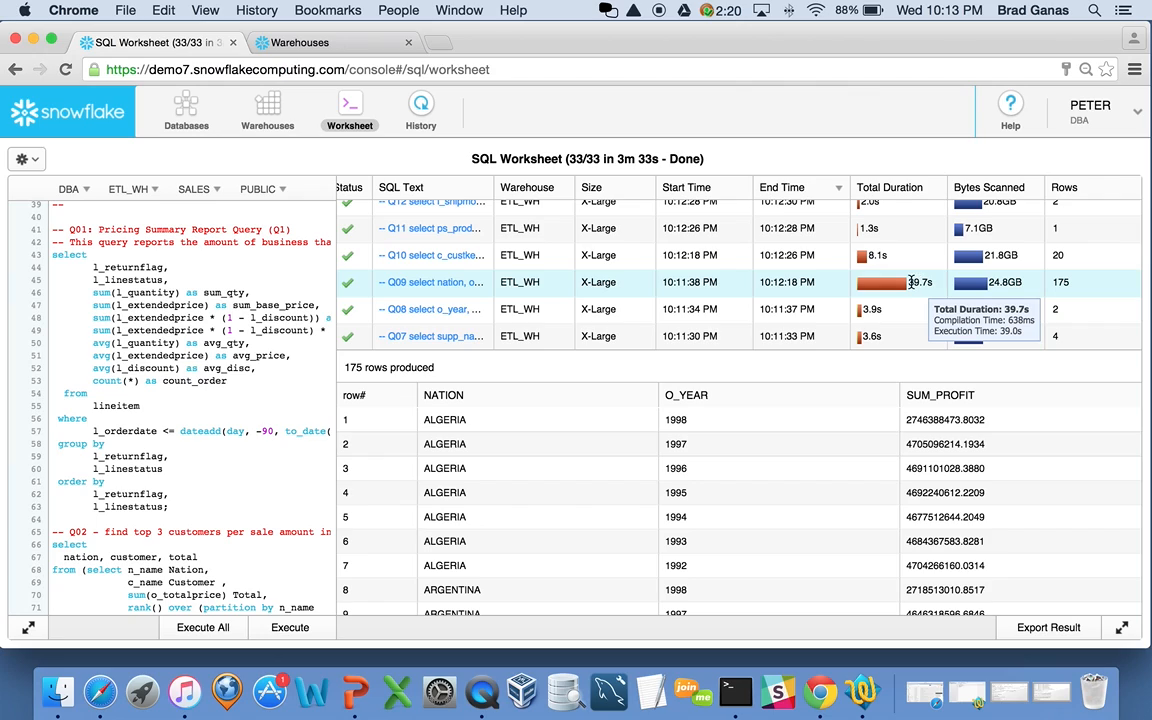
mouse_move(1007, 282)
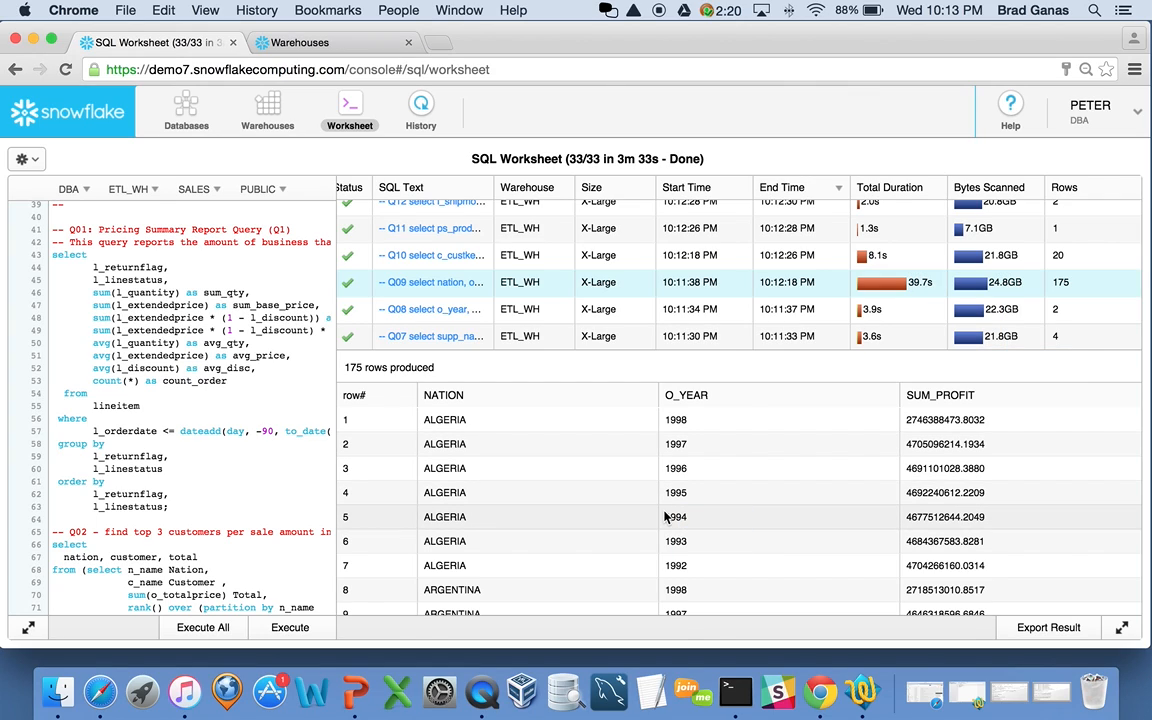
Step: Add the query "select count(*) from lineitem;" below the "use database sales;" line of the script and run it
scroll(197, 286, "up", 10)
left_click(175, 214)
key("Return")
key("Return")
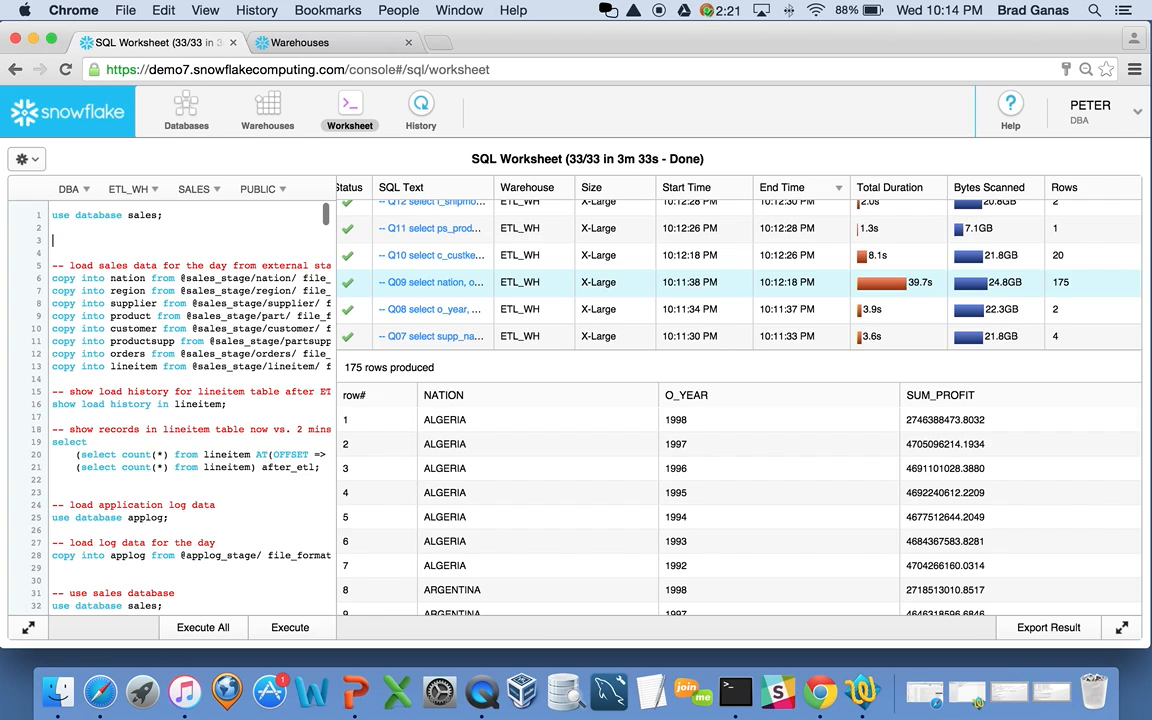
type("select count(*) from lineitem;")
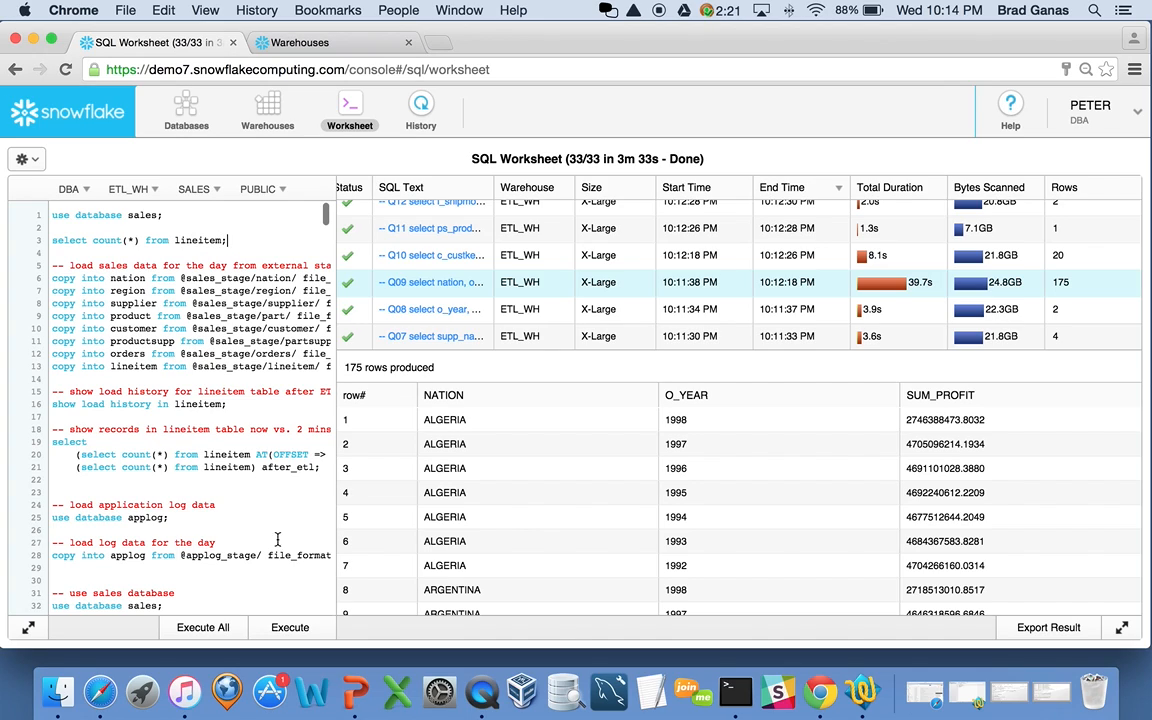
left_click(290, 628)
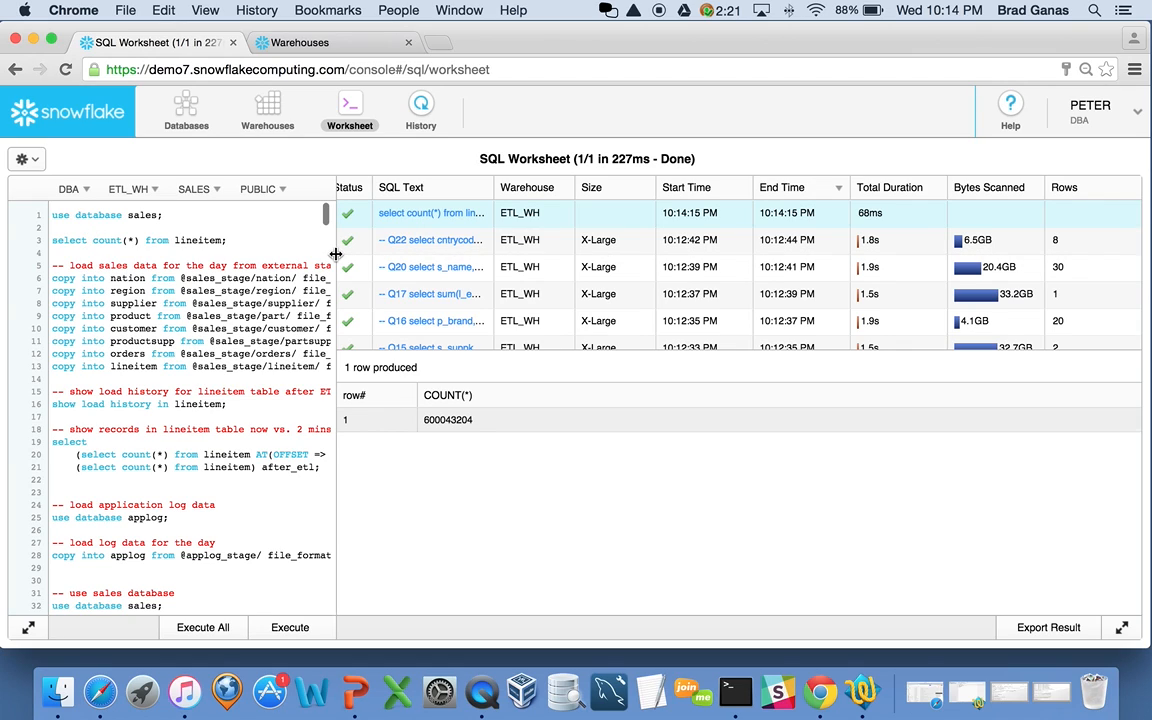
Step: Widen the script editor, change the count query to "select l_shipmode, count(*) from lineitem group by 1;" and run it
left_click_drag(336, 258, 405, 259)
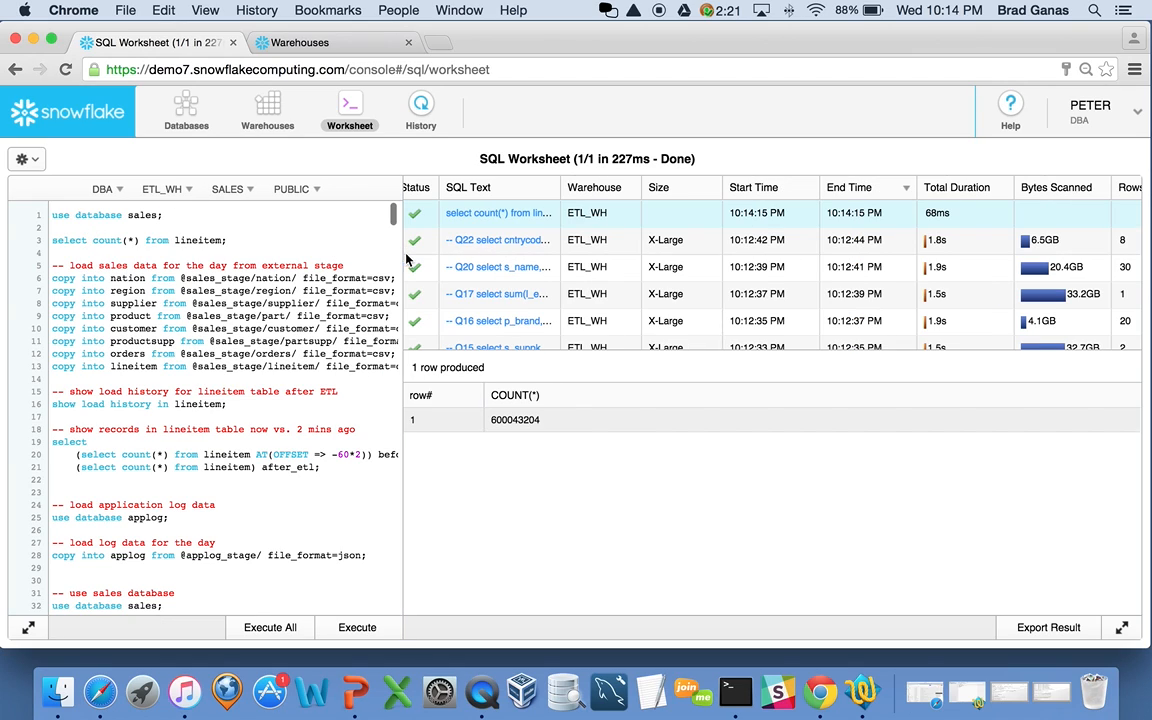
left_click(90, 240)
type("l_shi")
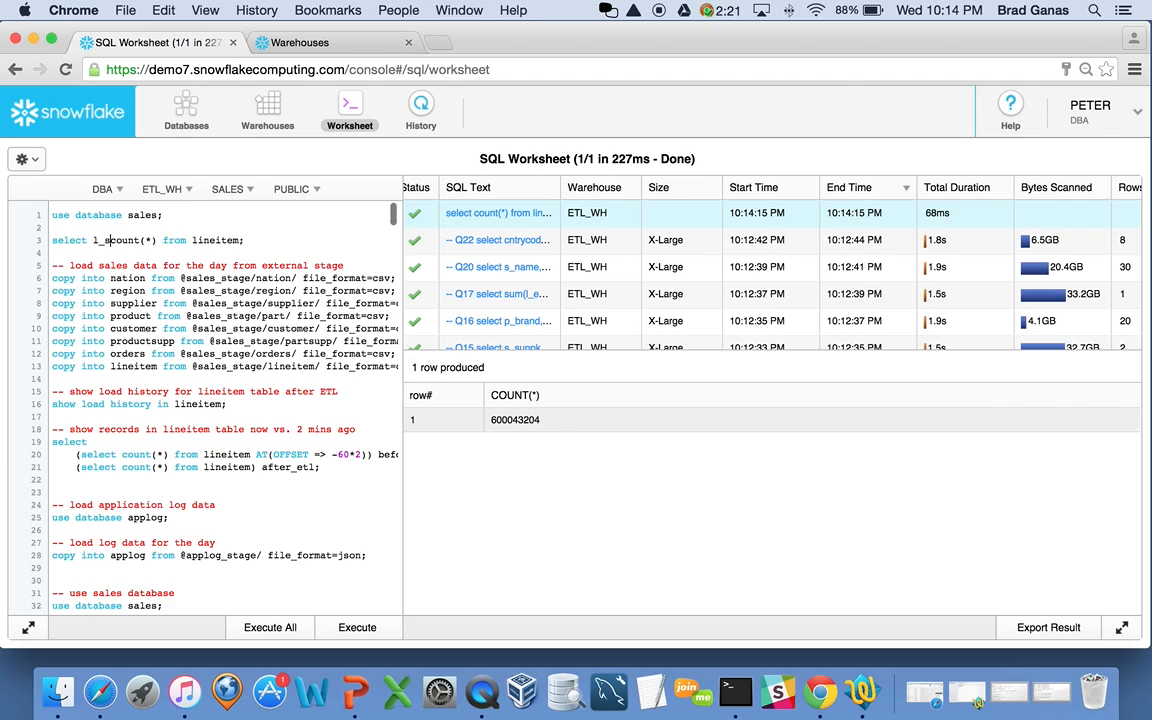
type("pmode")
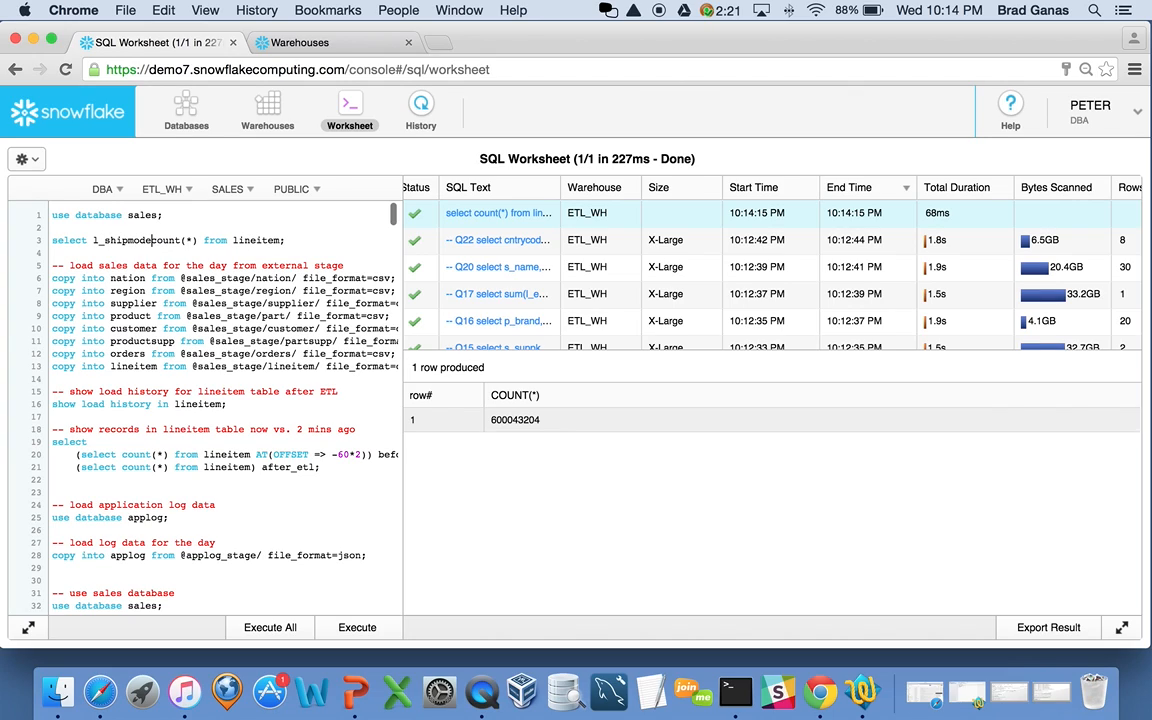
type(",")
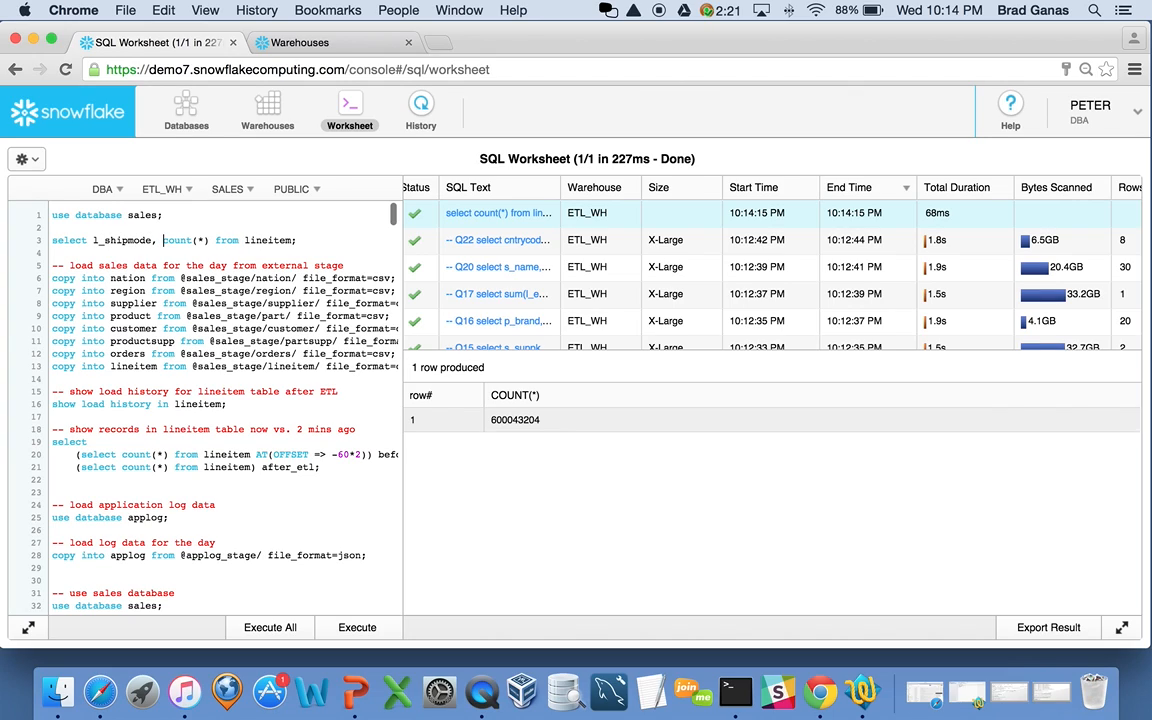
left_click(293, 240)
type("group by 1")
left_click(352, 628)
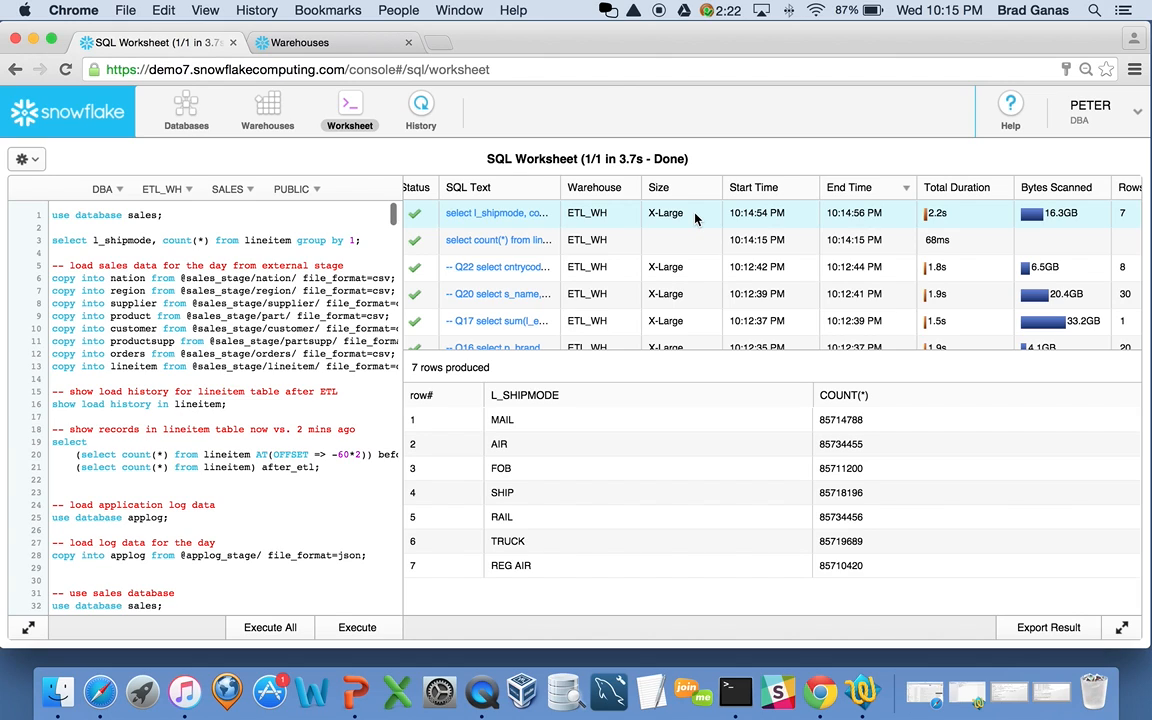
Step: Resize the ETL_WH warehouse to Medium and rerun the l_shipmode count query
left_click(30, 160)
left_click(50, 211)
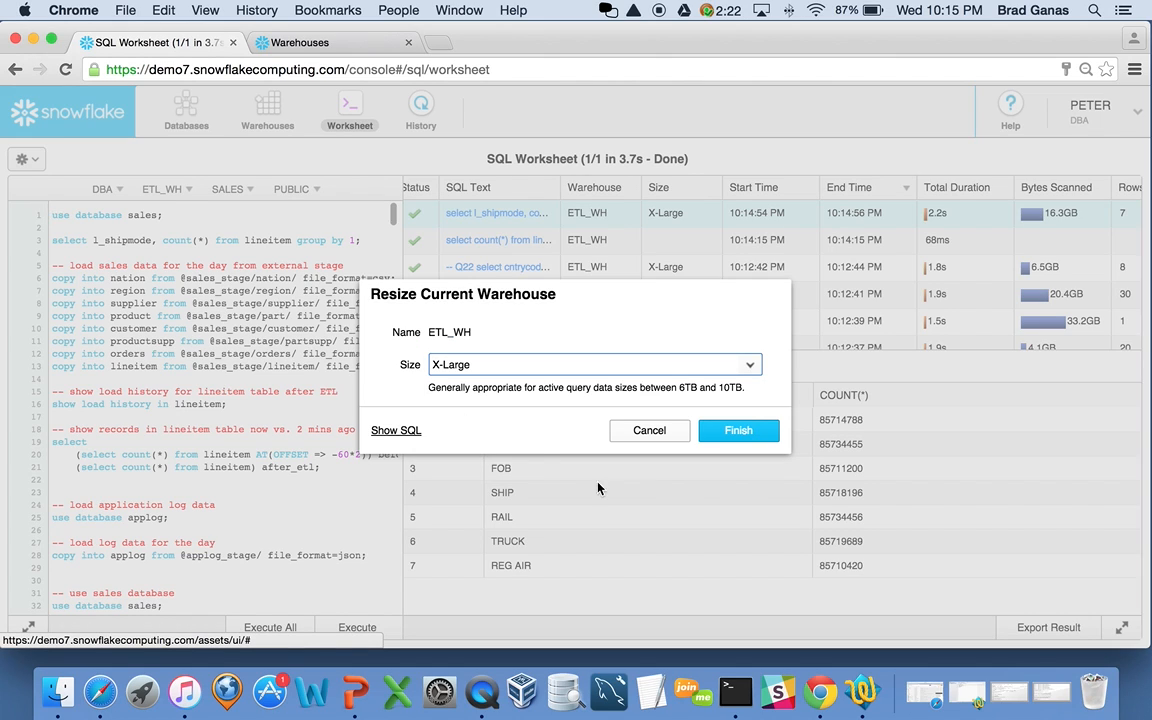
left_click(749, 364)
left_click(496, 434)
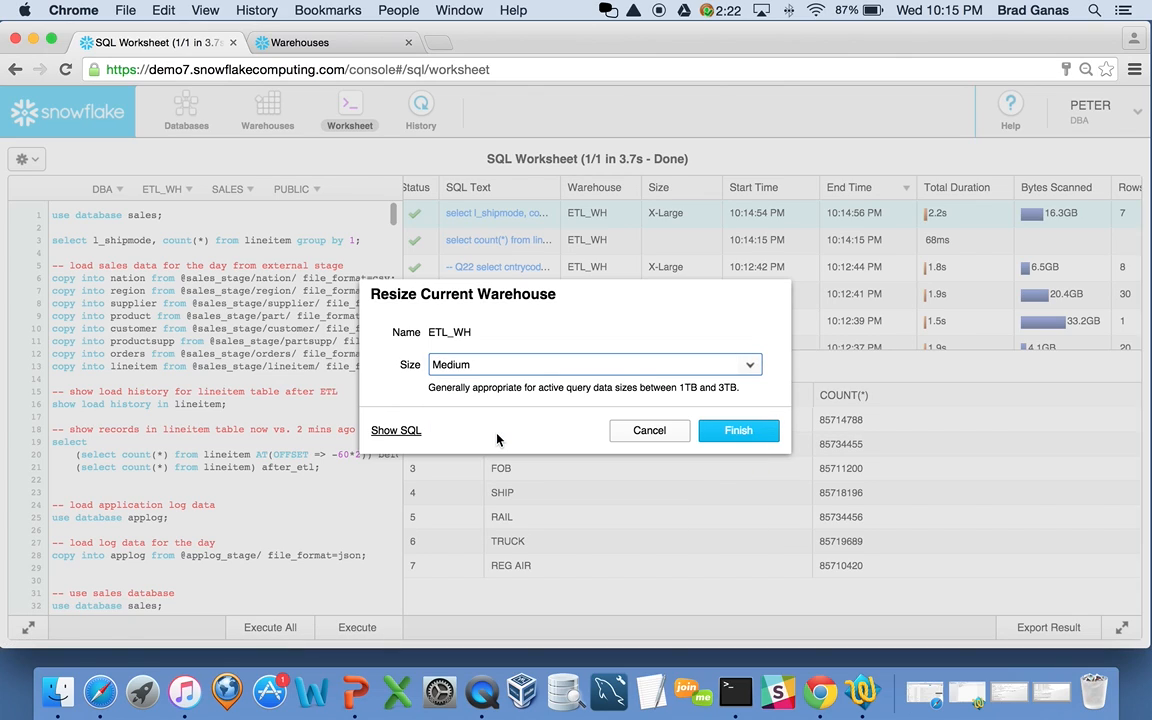
left_click(756, 437)
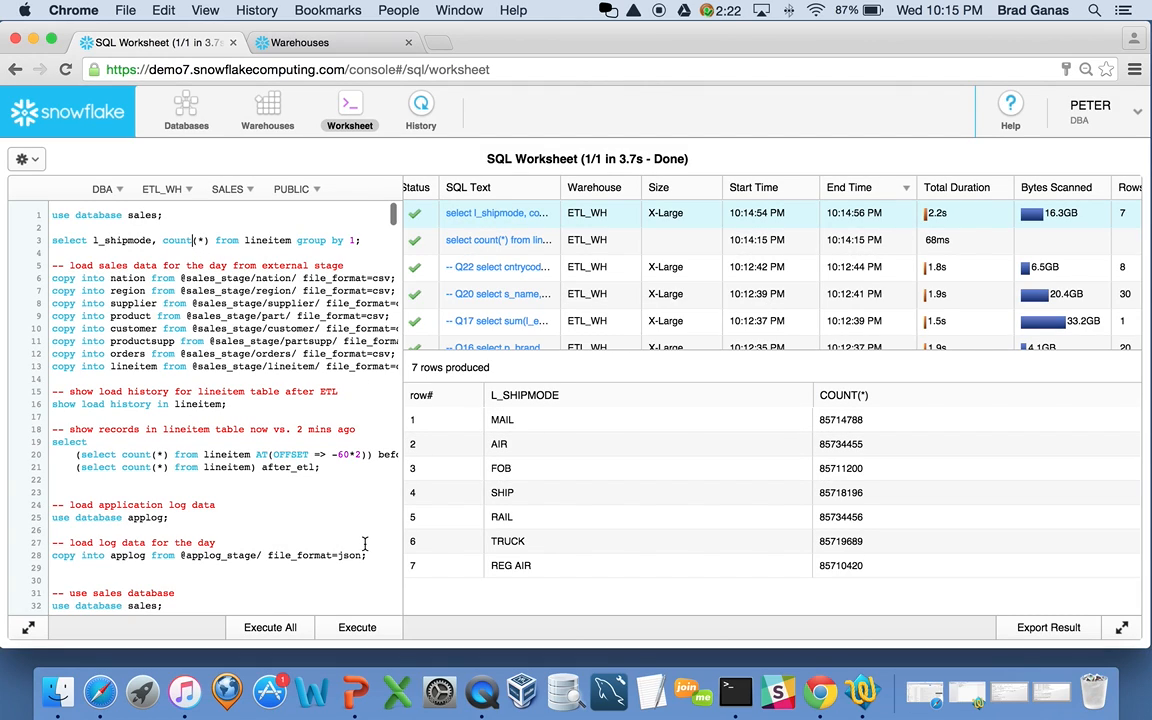
left_click(353, 628)
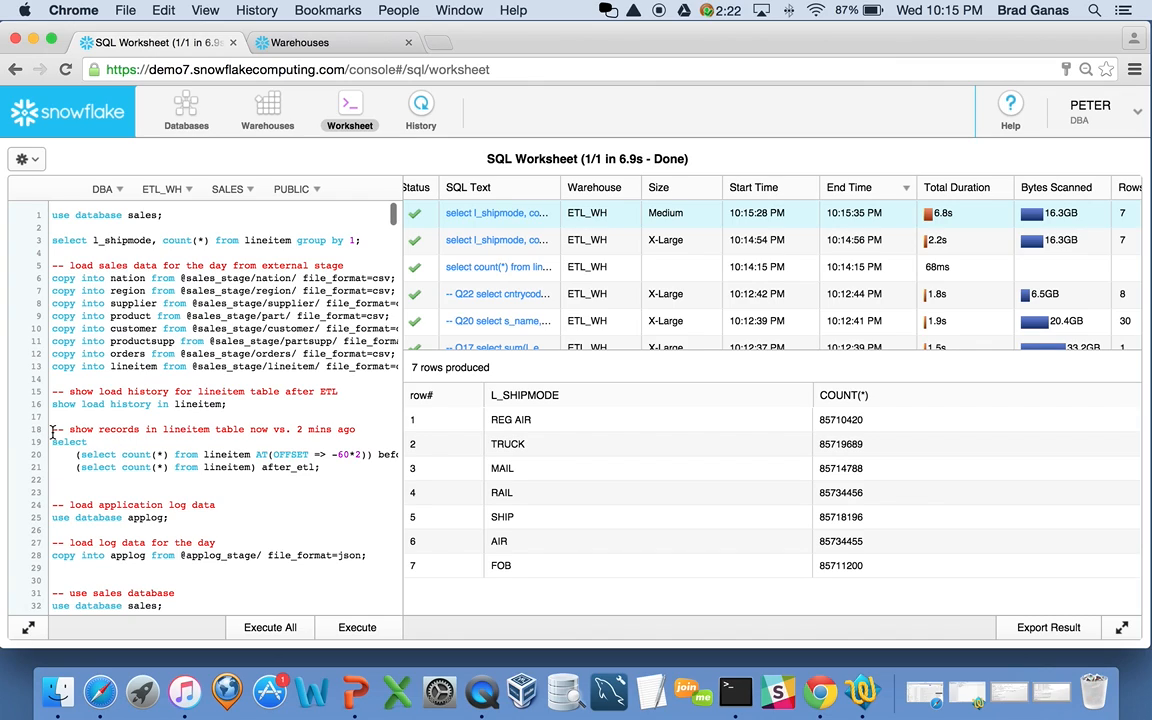
Step: Examine the query comparing lineitem records now and 2 minutes ago, widening the editor to highlight its "OFFSET => -60*2" clause
left_click_drag(52, 432, 337, 470)
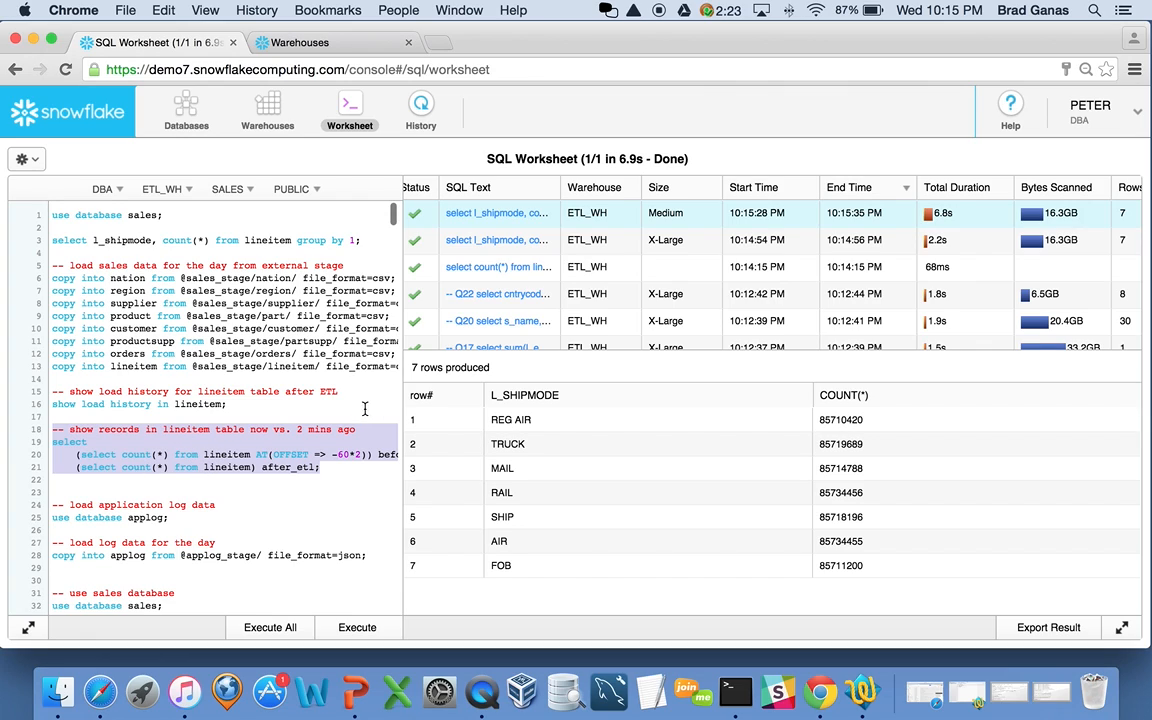
left_click_drag(469, 404, 469, 404)
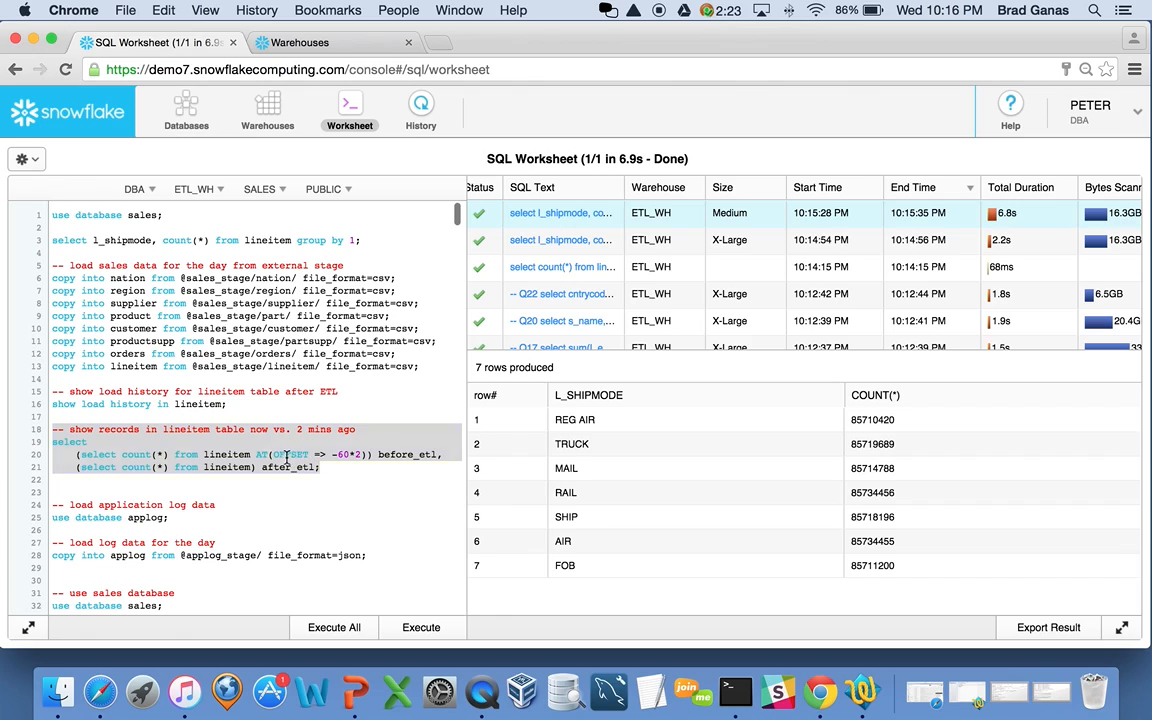
left_click(272, 455)
left_click_drag(273, 455, 362, 455)
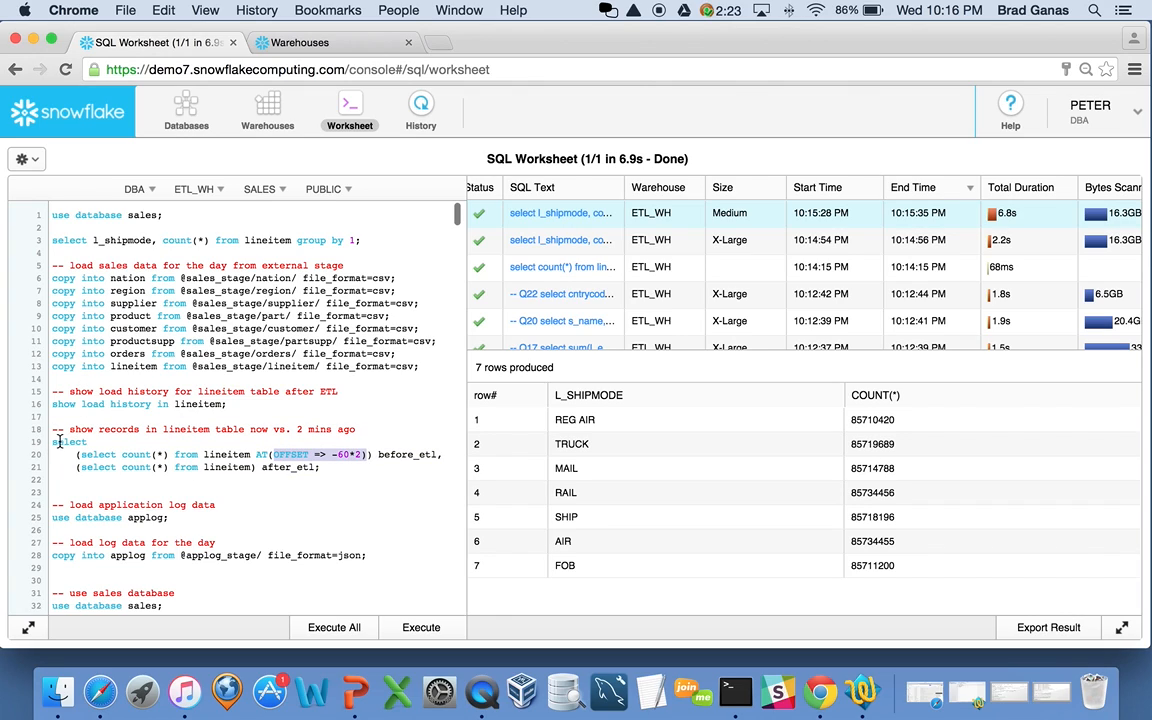
Step: Examine the before_etl and after_etl subqueries, plus the result and SQL text of their earlier run in the query history
left_click_drag(77, 455, 442, 454)
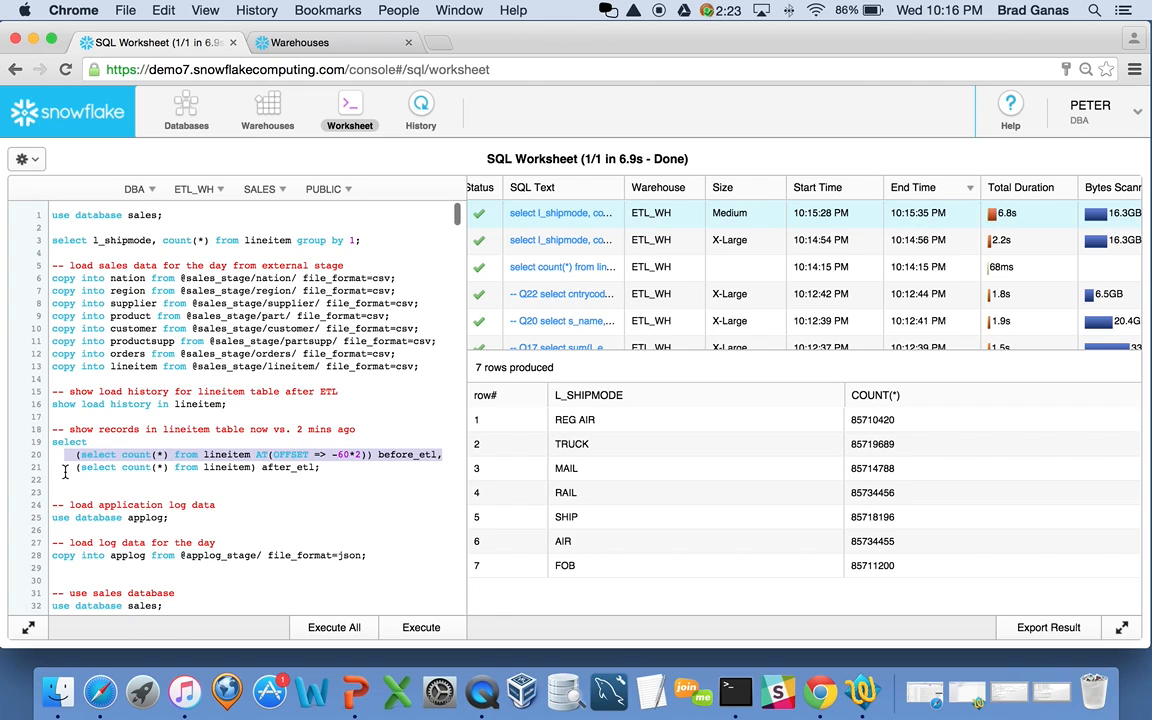
left_click_drag(77, 467, 358, 469)
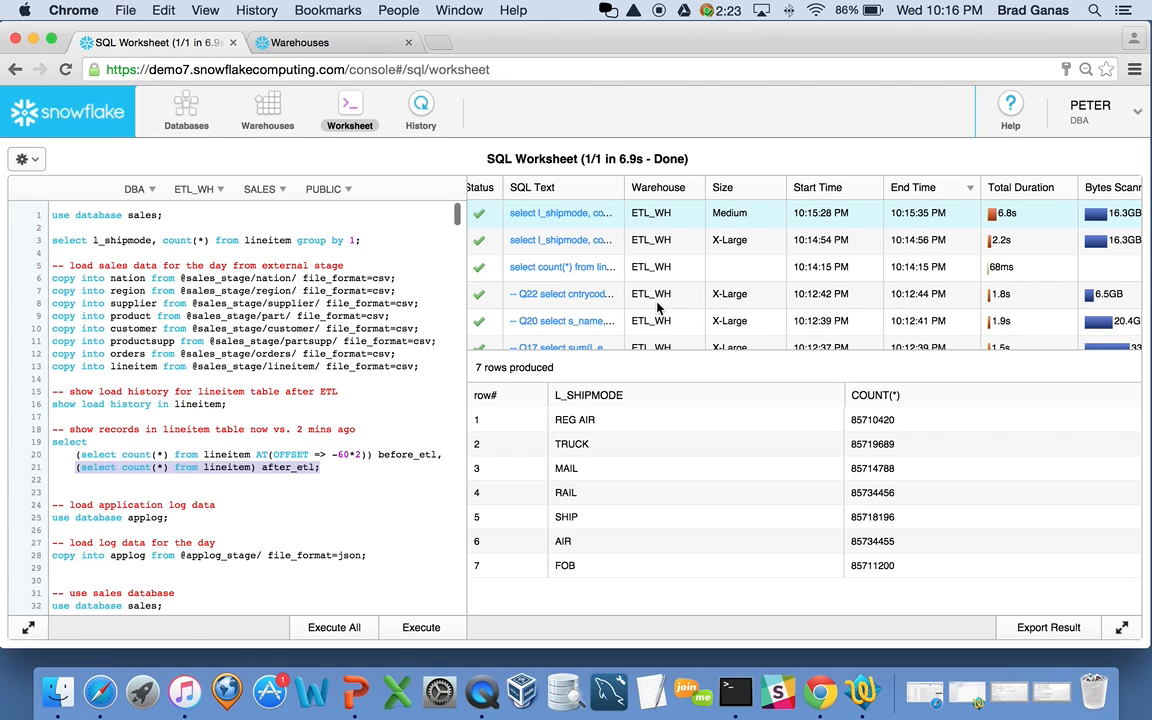
scroll(659, 307, "down", 10)
scroll(659, 303, "up", 5)
scroll(663, 301, "down", 5)
scroll(663, 303, "up", 8)
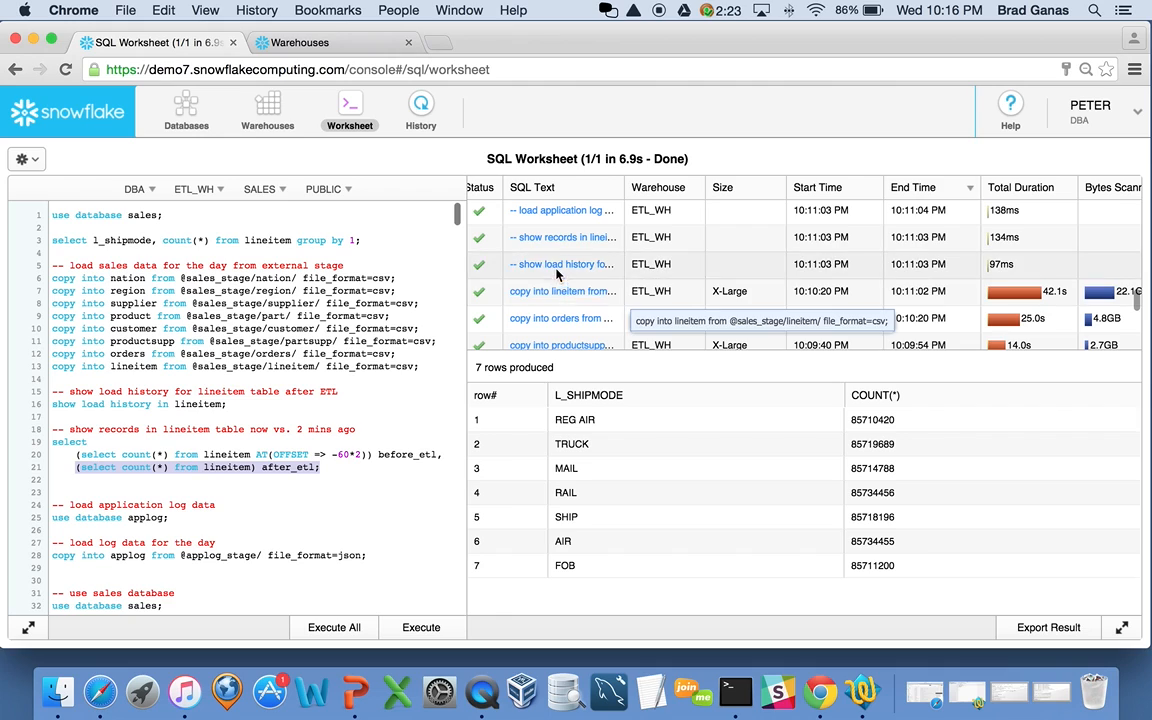
left_click(661, 242)
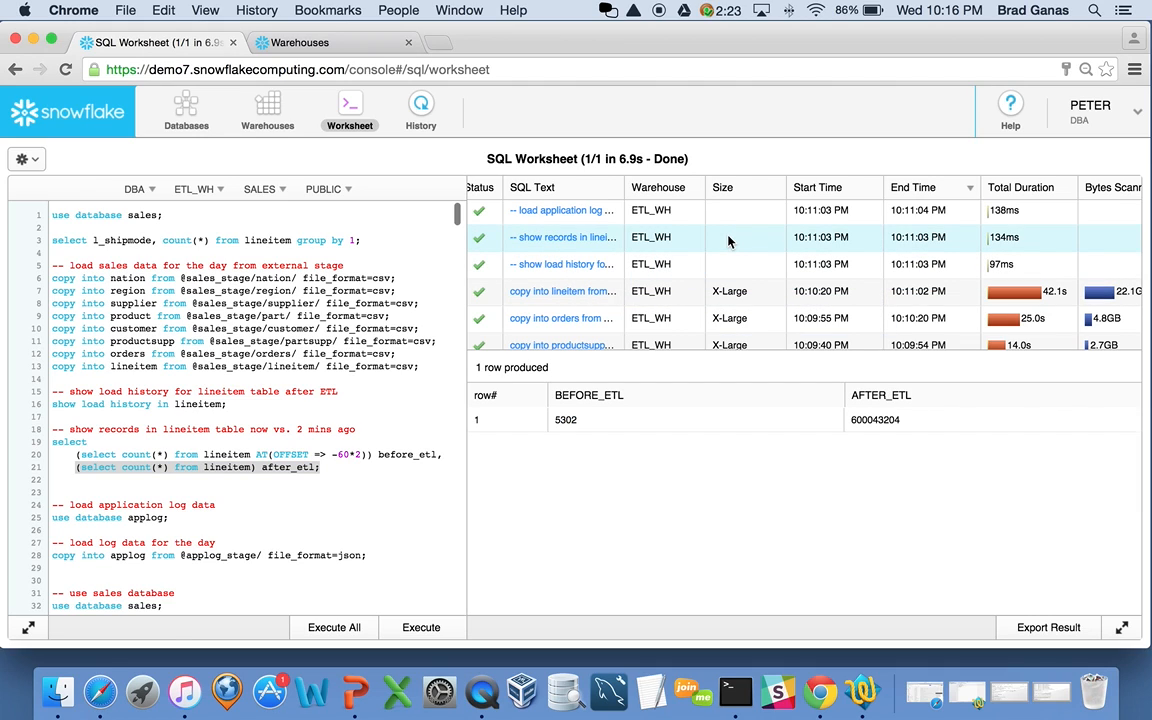
left_click(566, 238)
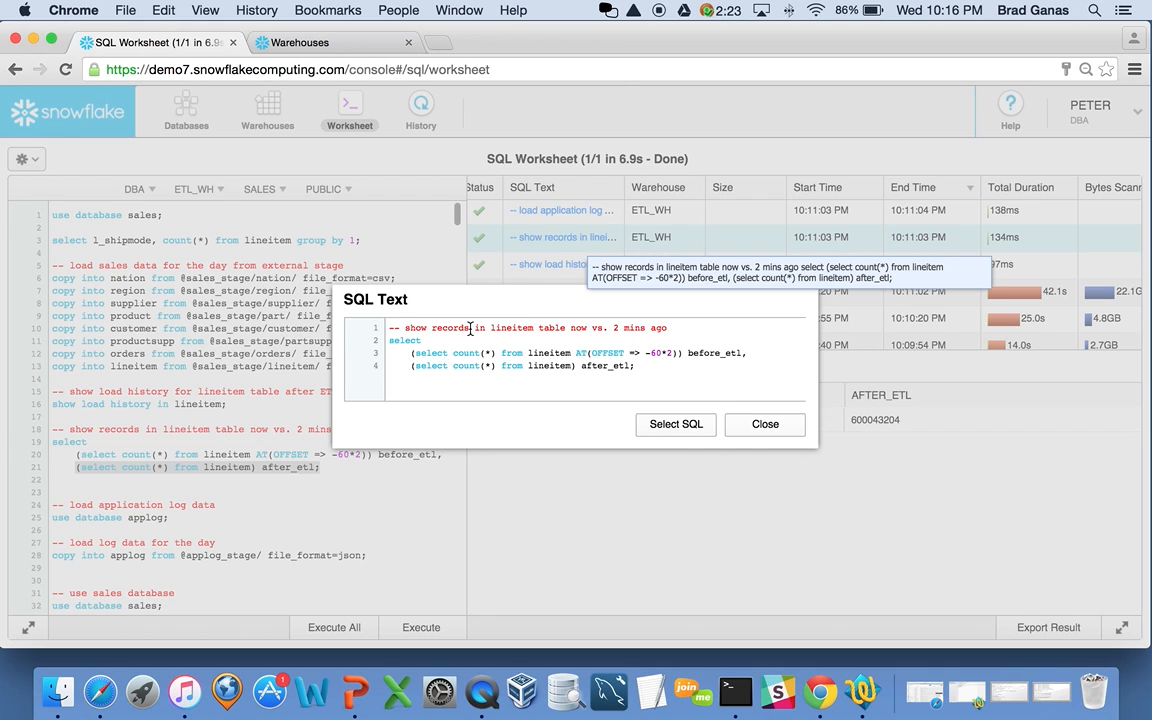
left_click(785, 425)
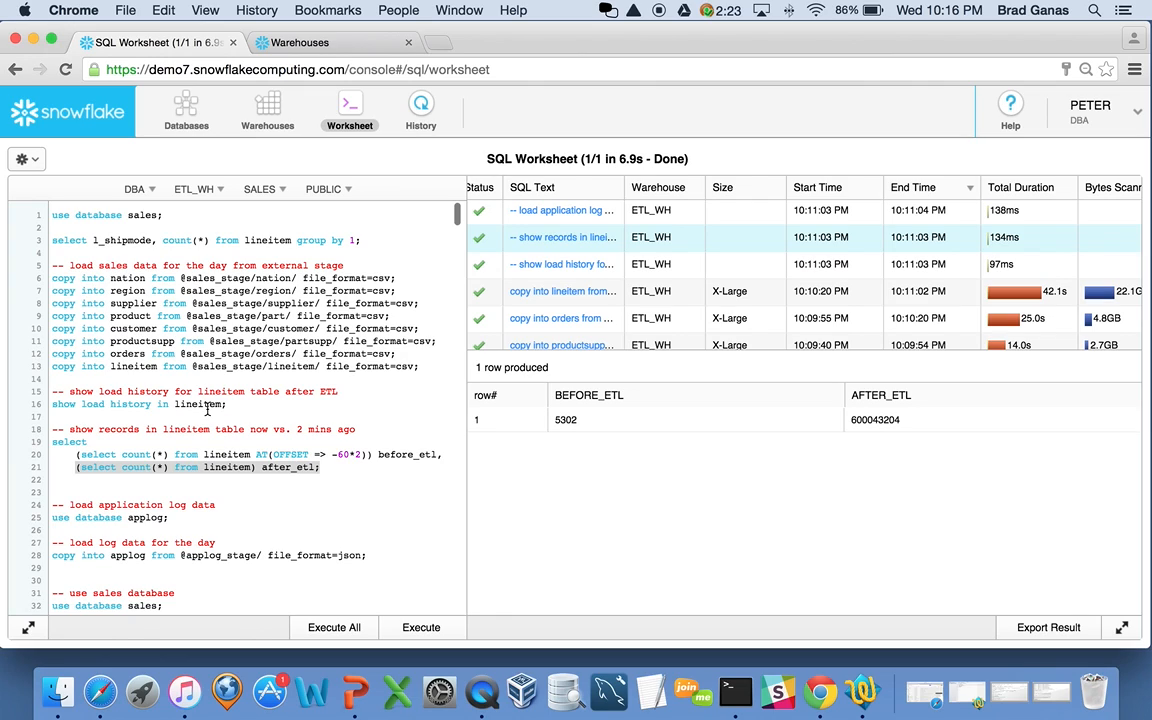
Step: Add "drop table lineitem;" below the l_shipmode count query and run it, followed by a rerun of the count query
left_click(377, 240)
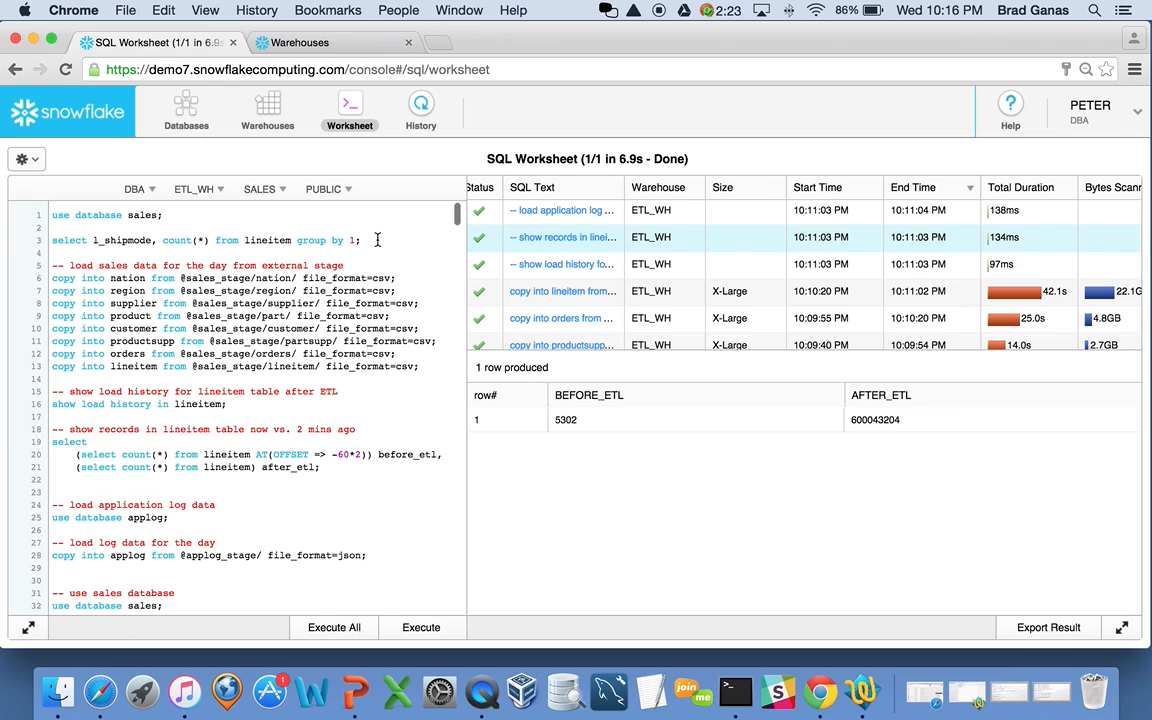
key("Return")
key("Return")
type("drop ")
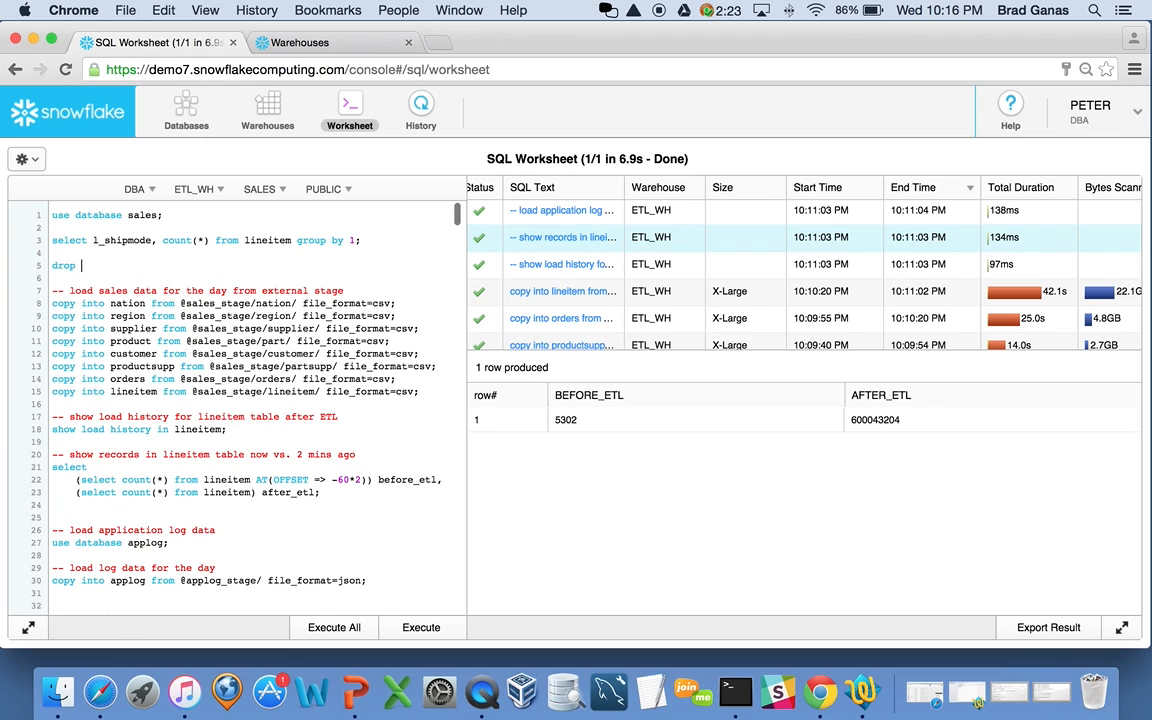
type("table lineitem;")
left_click(420, 626)
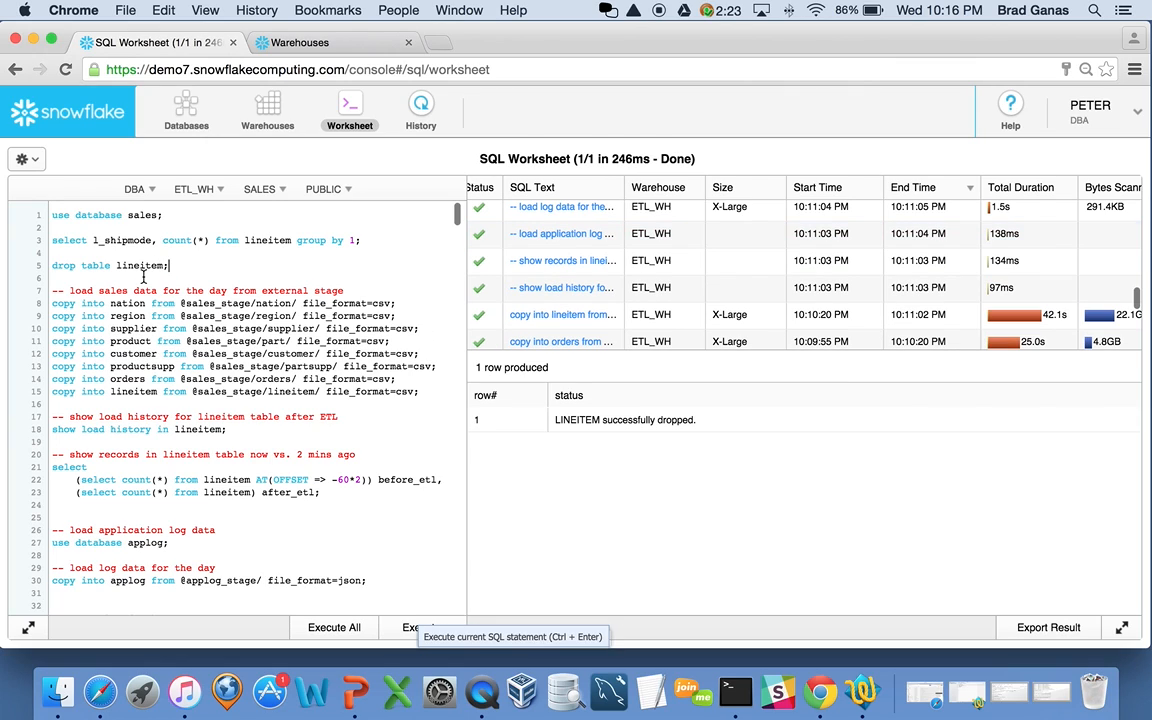
left_click(153, 241)
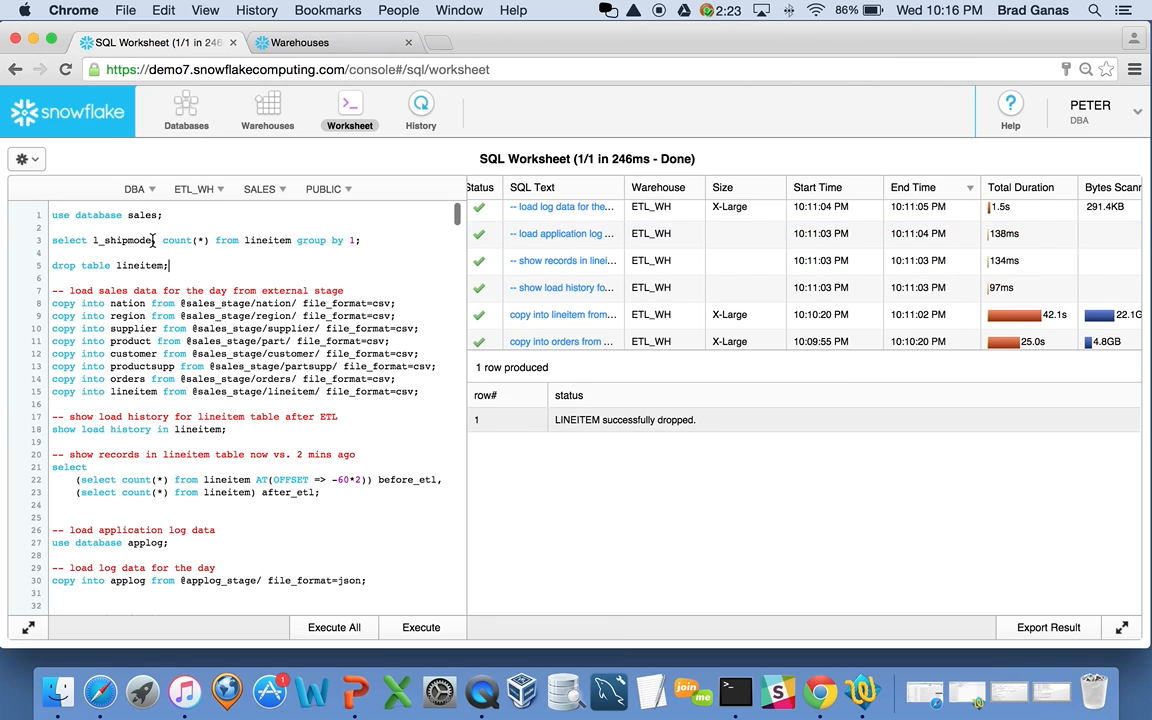
left_click(410, 626)
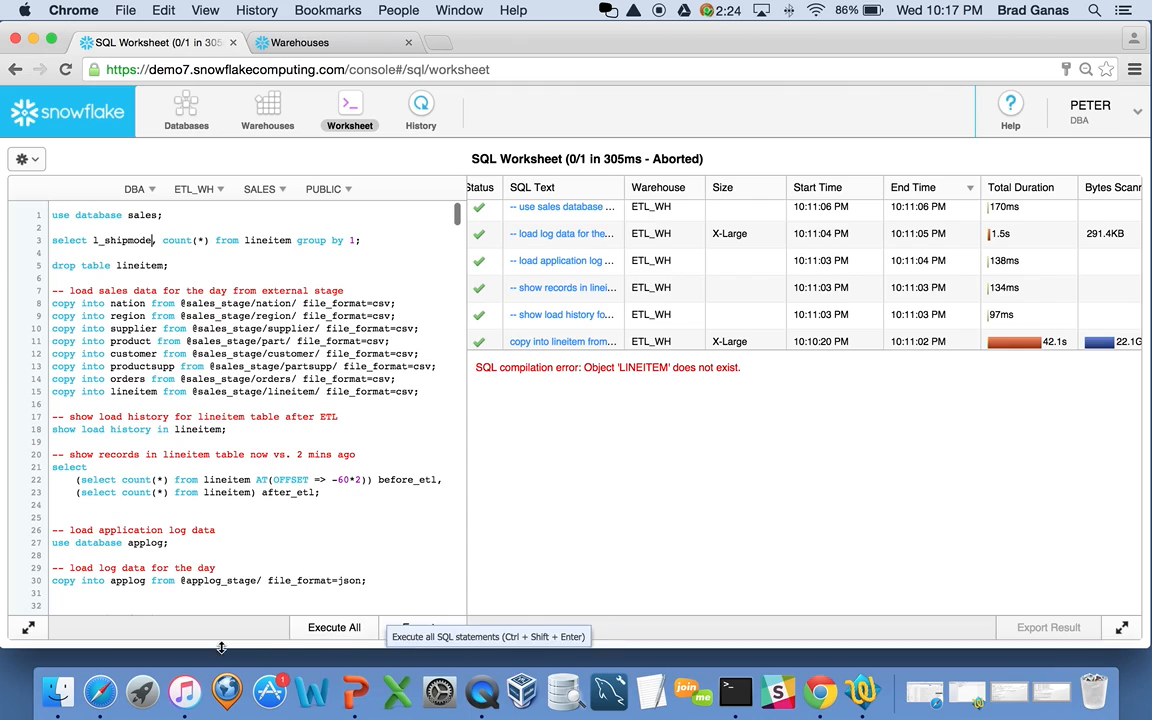
Step: Add "undrop table lineitem;" below the drop statement and run it, followed by a rerun of the l_shipmode count query
left_click(172, 265)
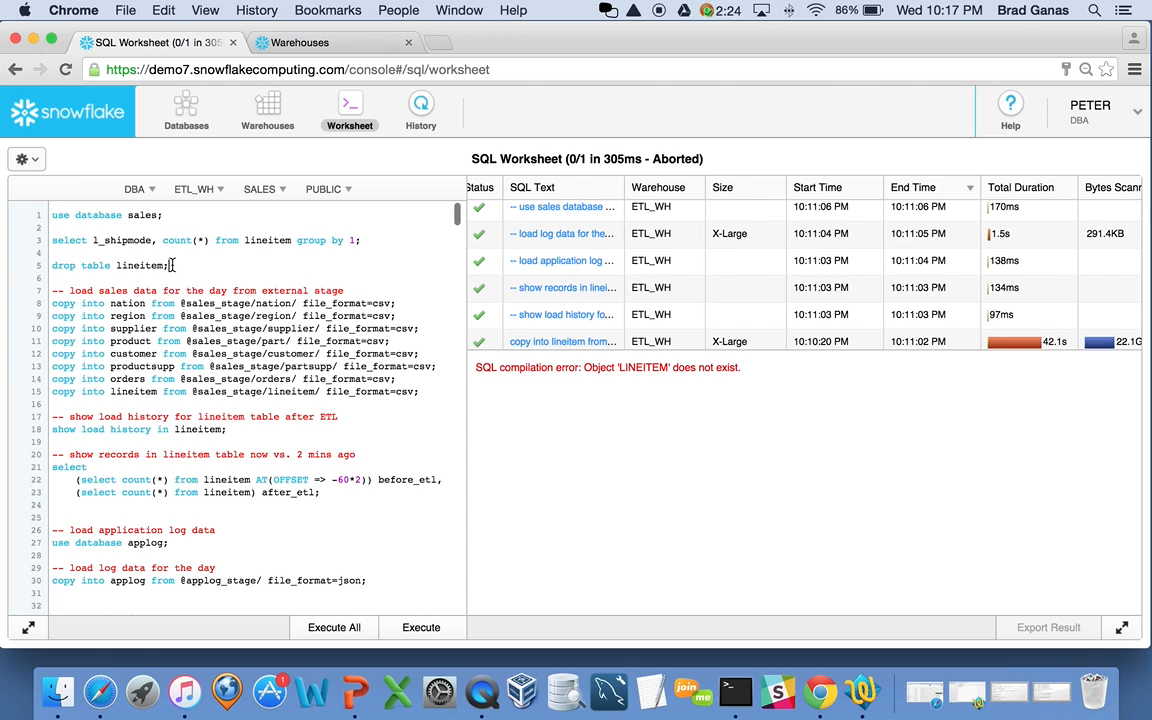
key("Return")
type("u")
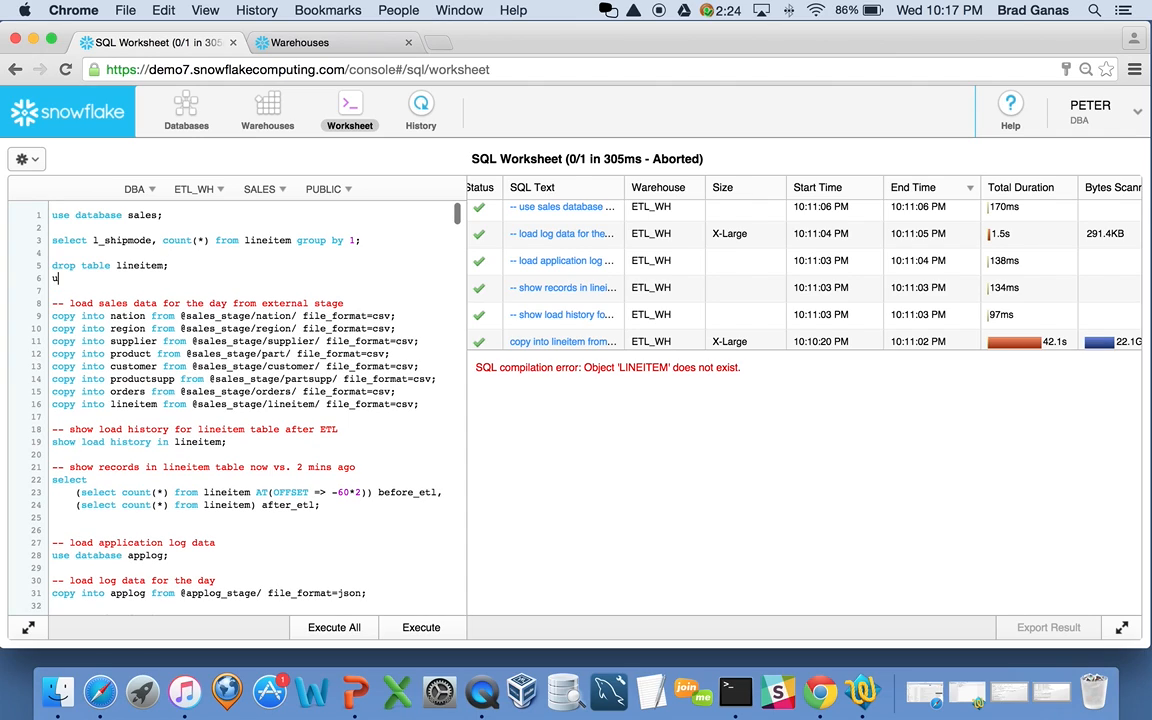
type("ndrop table lineitem;")
left_click(419, 628)
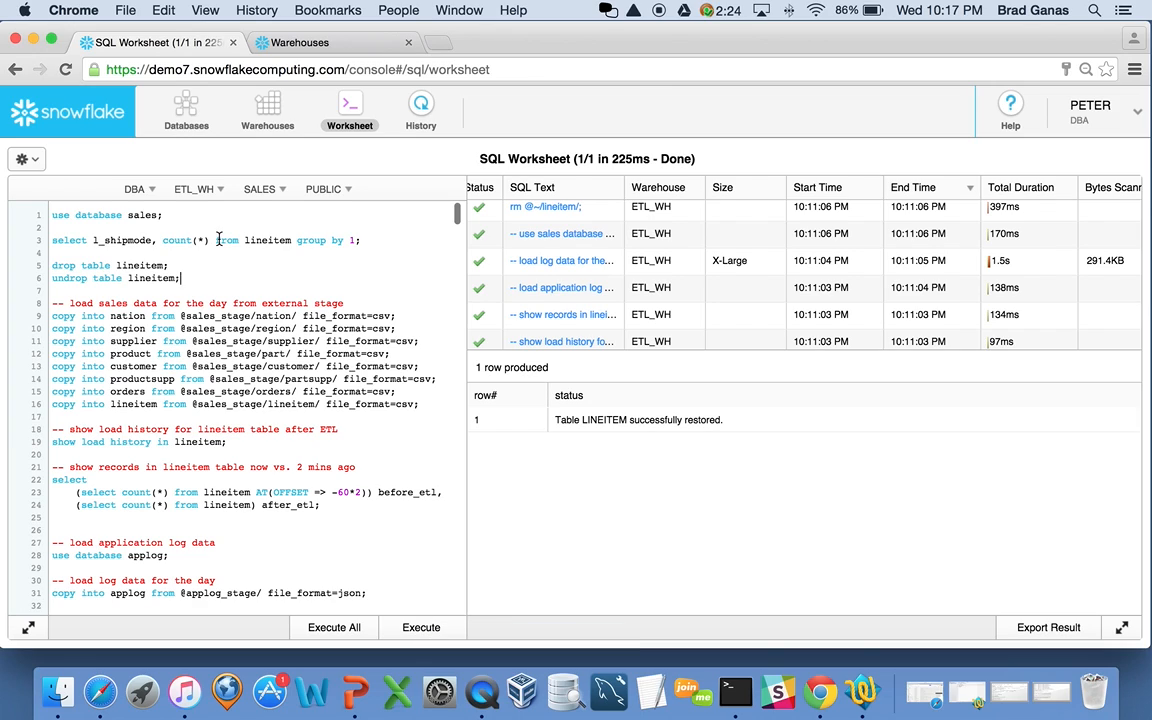
left_click(418, 627)
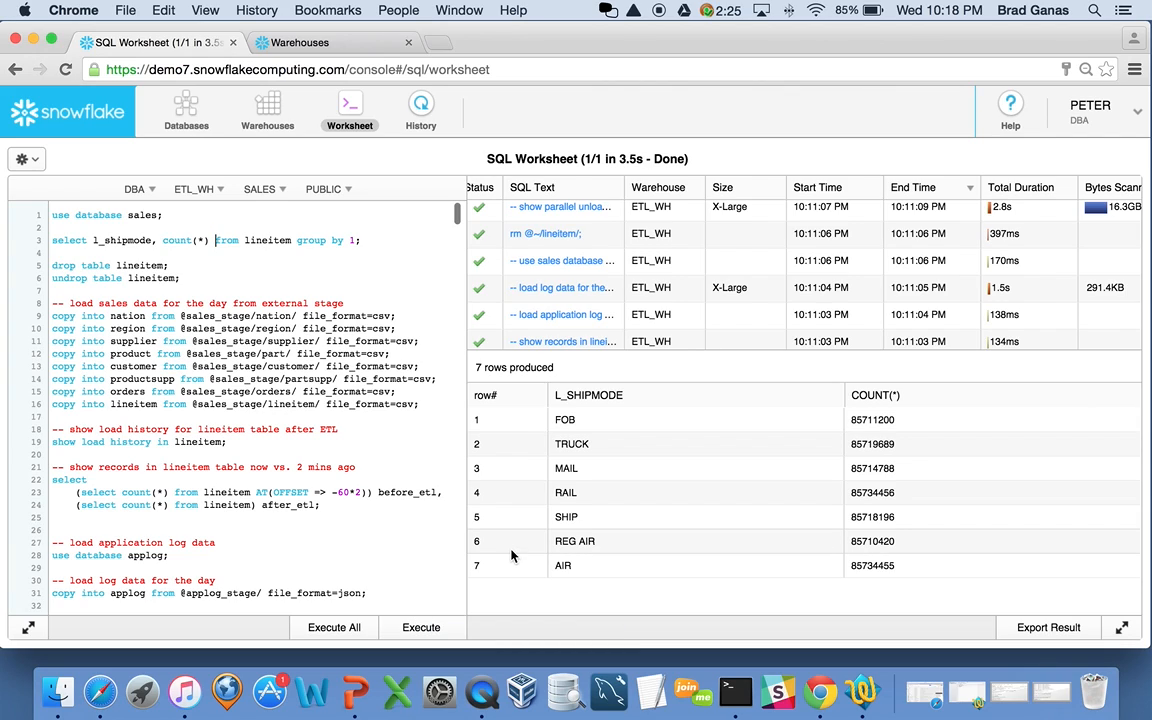
Step: Create a Large warehouse named campaign_wh from the Warehouses page of the ANALYST_US session
left_click(308, 46)
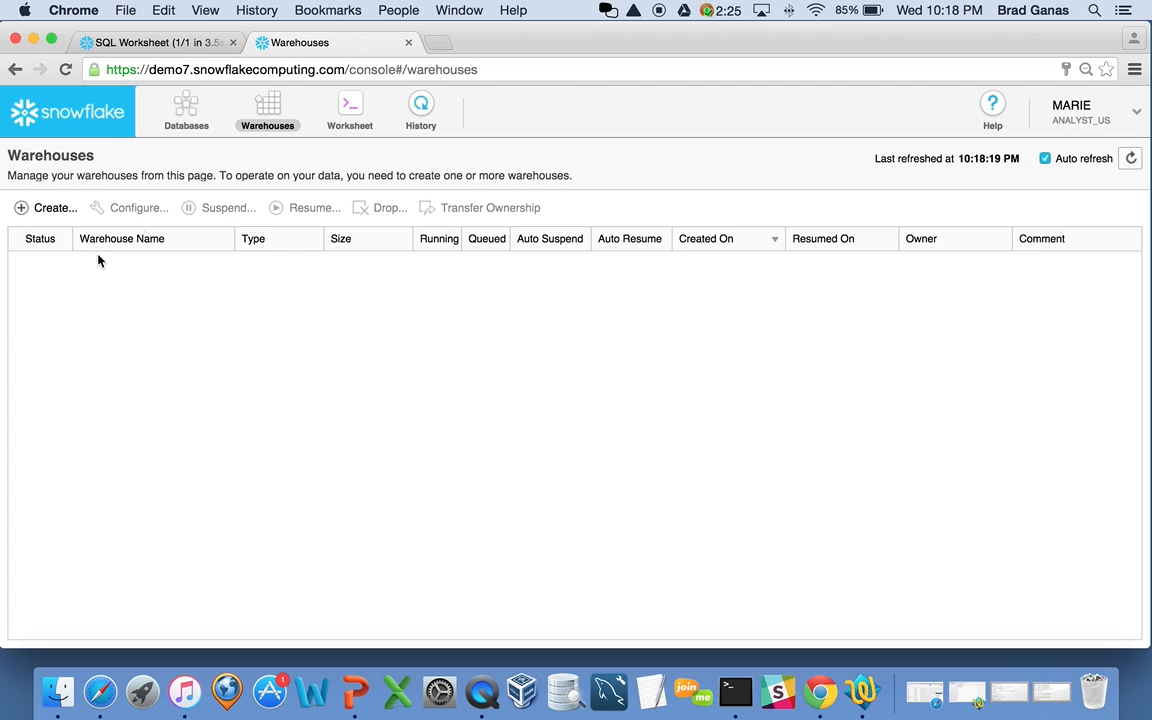
left_click(42, 208)
type("campaign_")
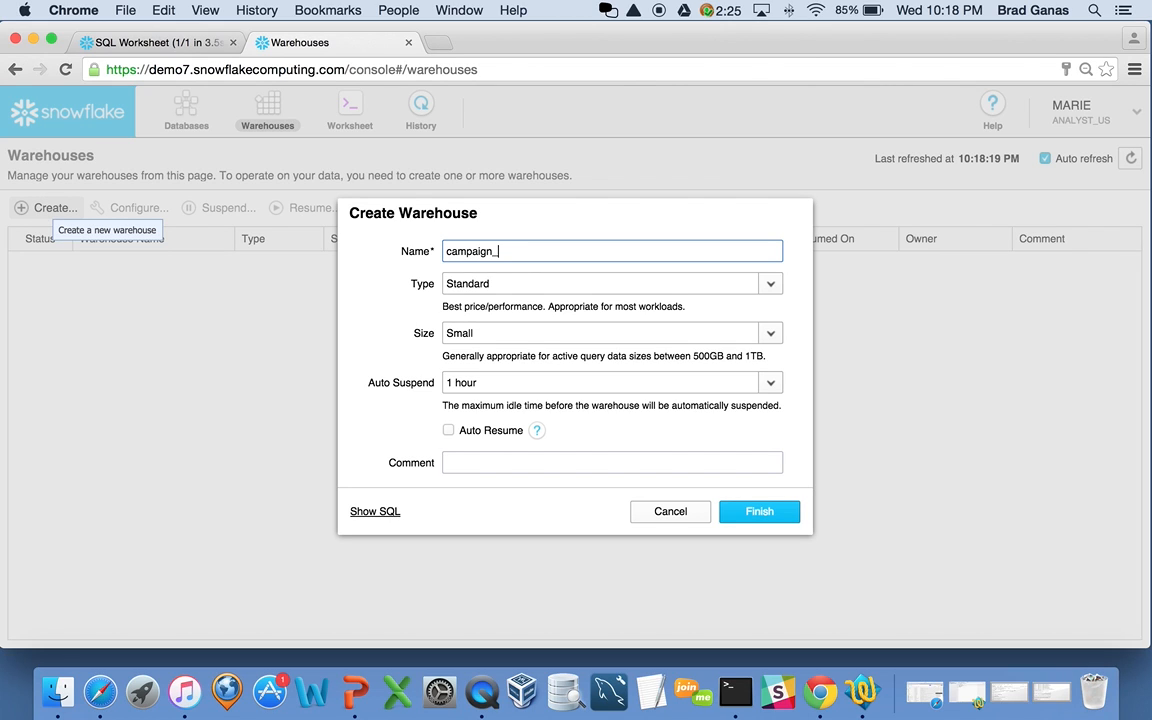
type("wh")
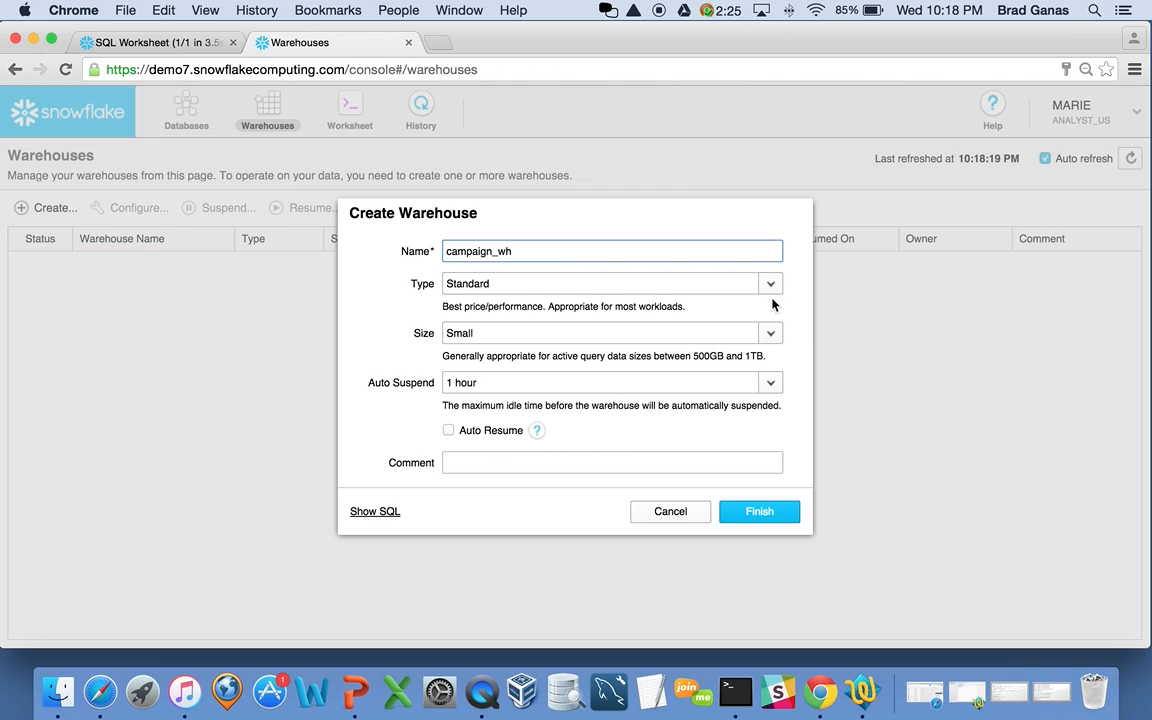
left_click(777, 343)
left_click(537, 426)
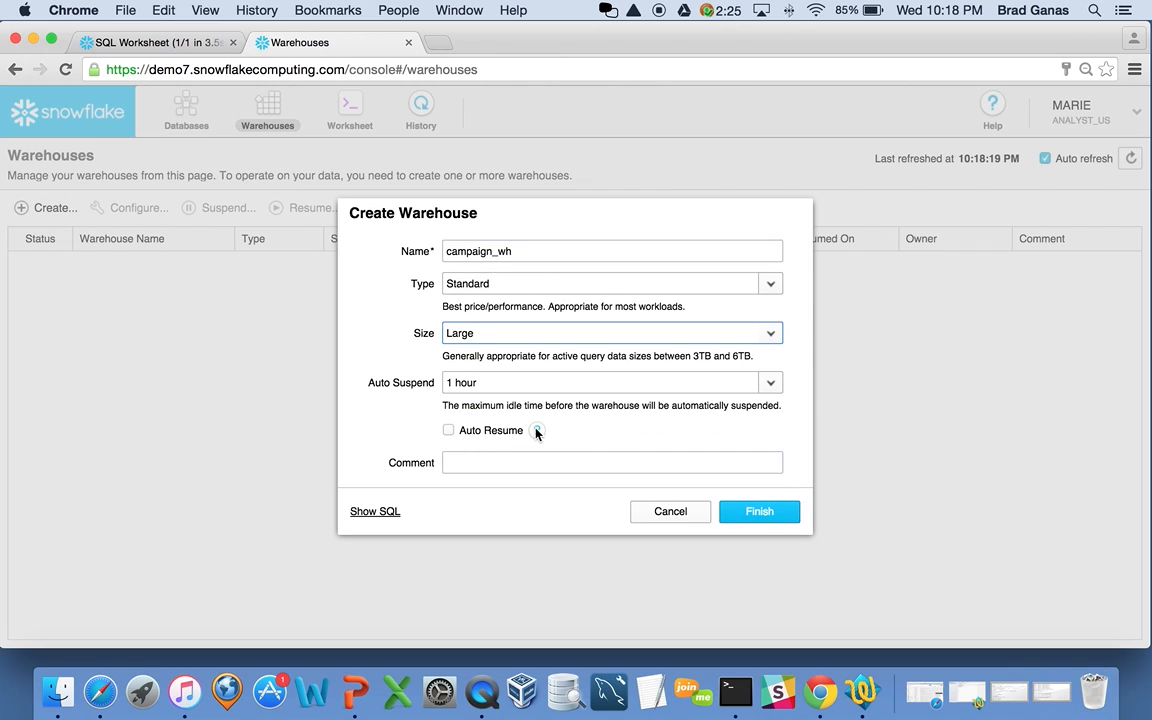
left_click(759, 511)
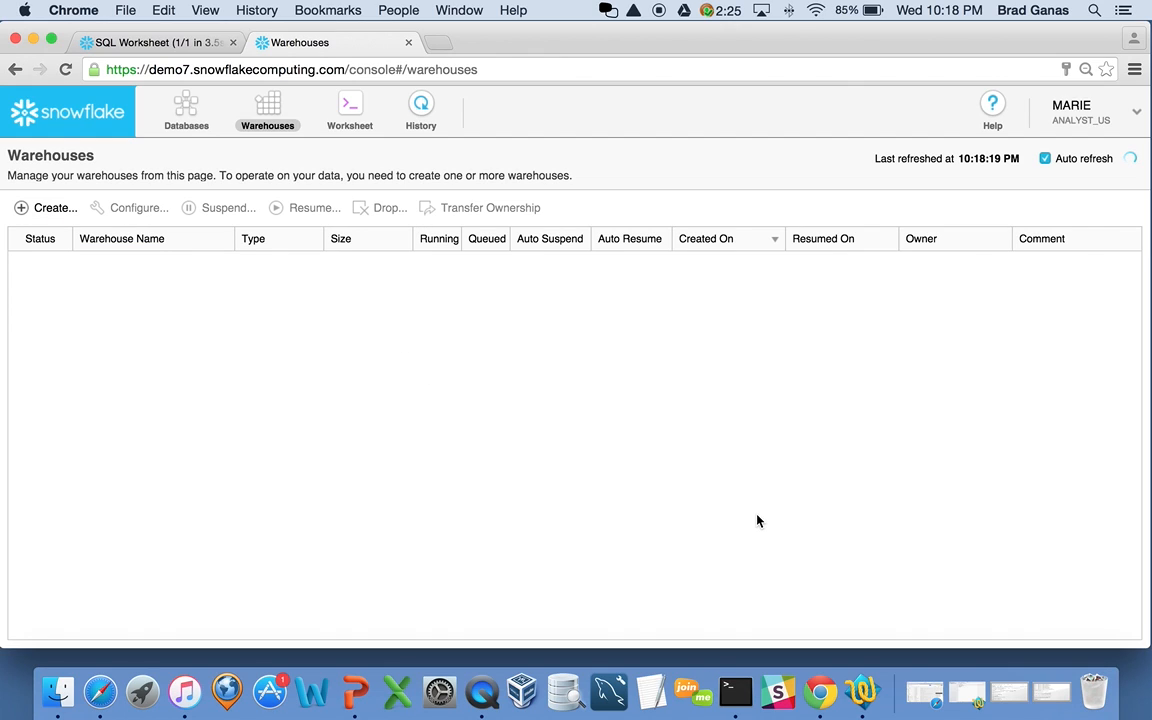
Step: Load the script ss_campaign_analysis.sql into the analyst's worksheet and run all its statements, with the editor widened
left_click(350, 110)
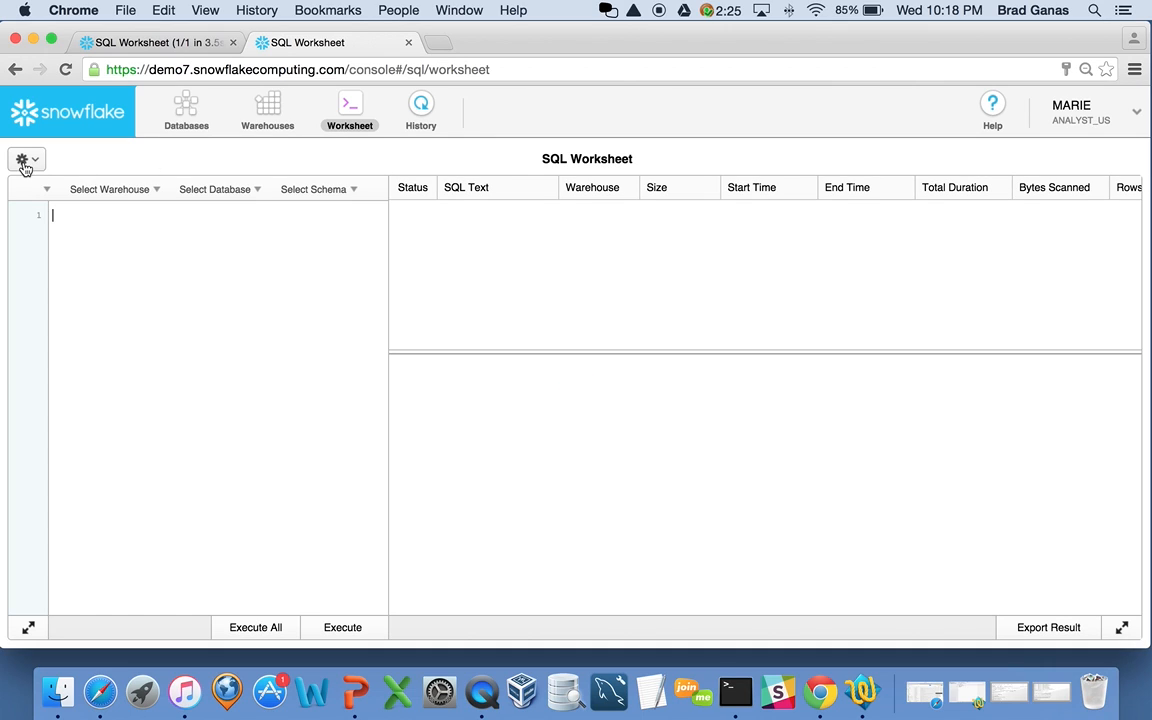
left_click(33, 162)
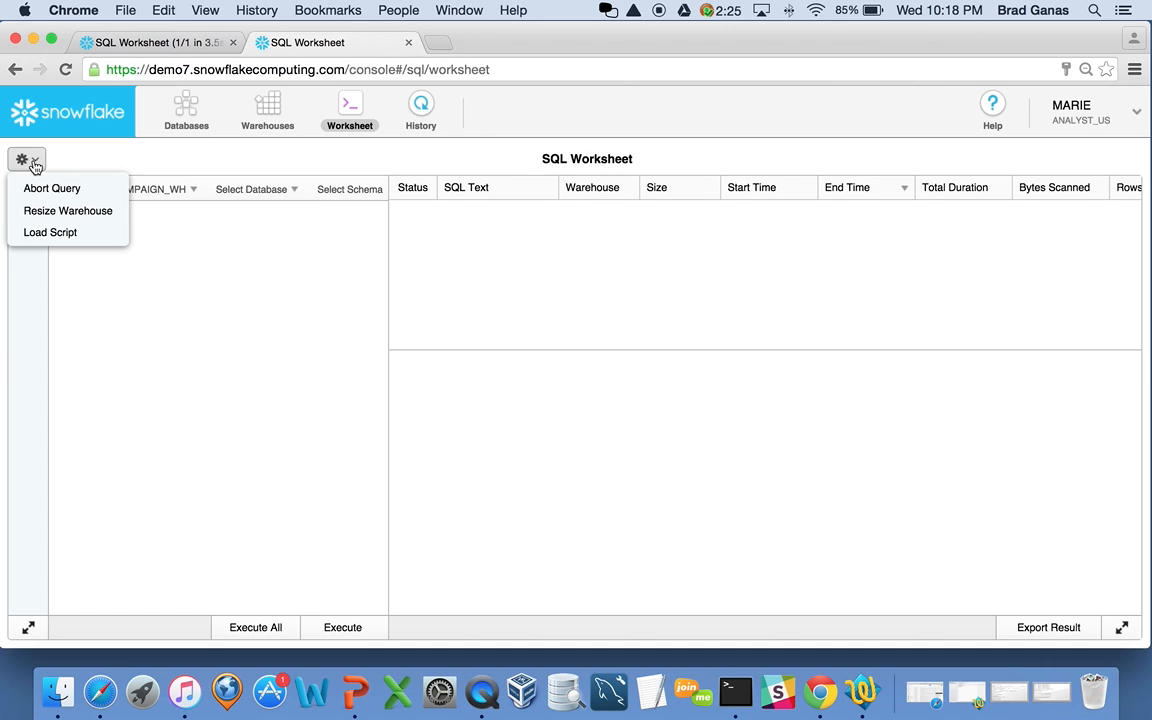
left_click(44, 233)
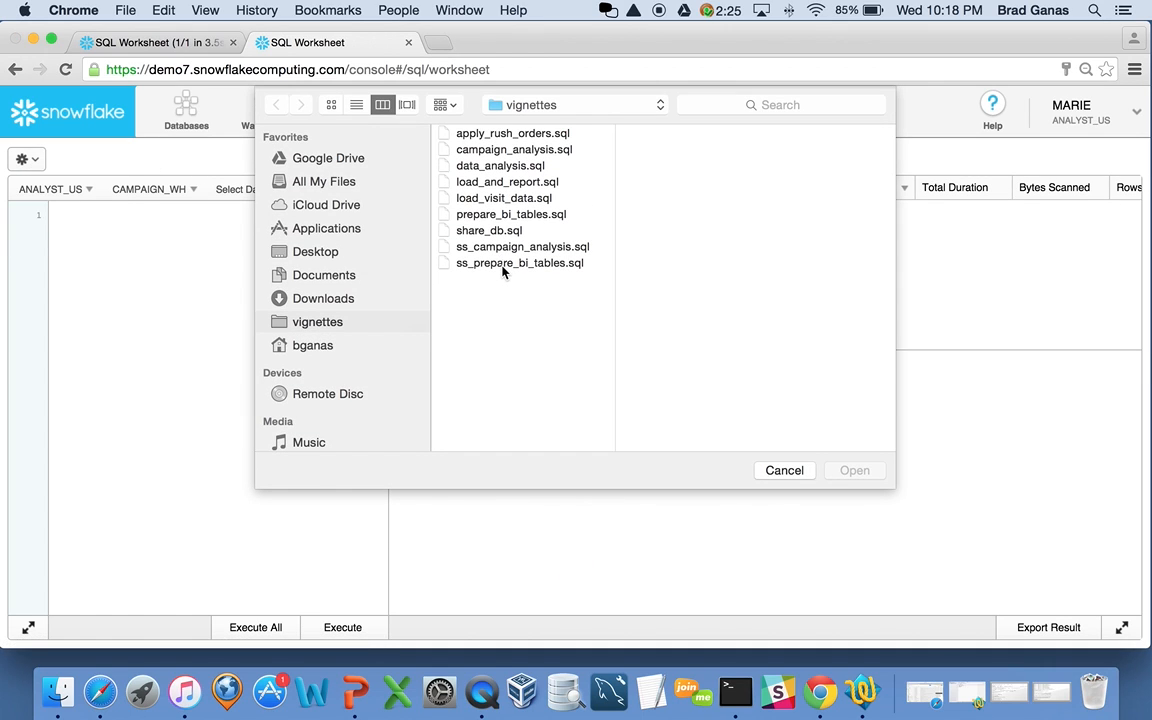
left_click(498, 250)
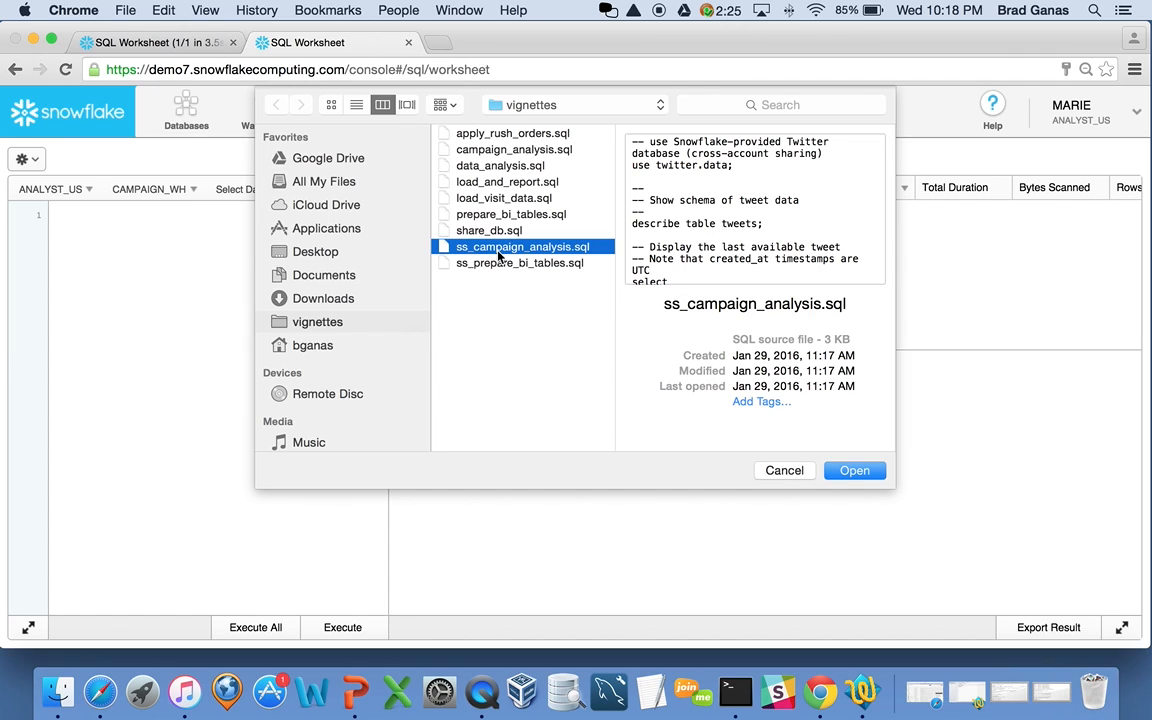
left_click(855, 470)
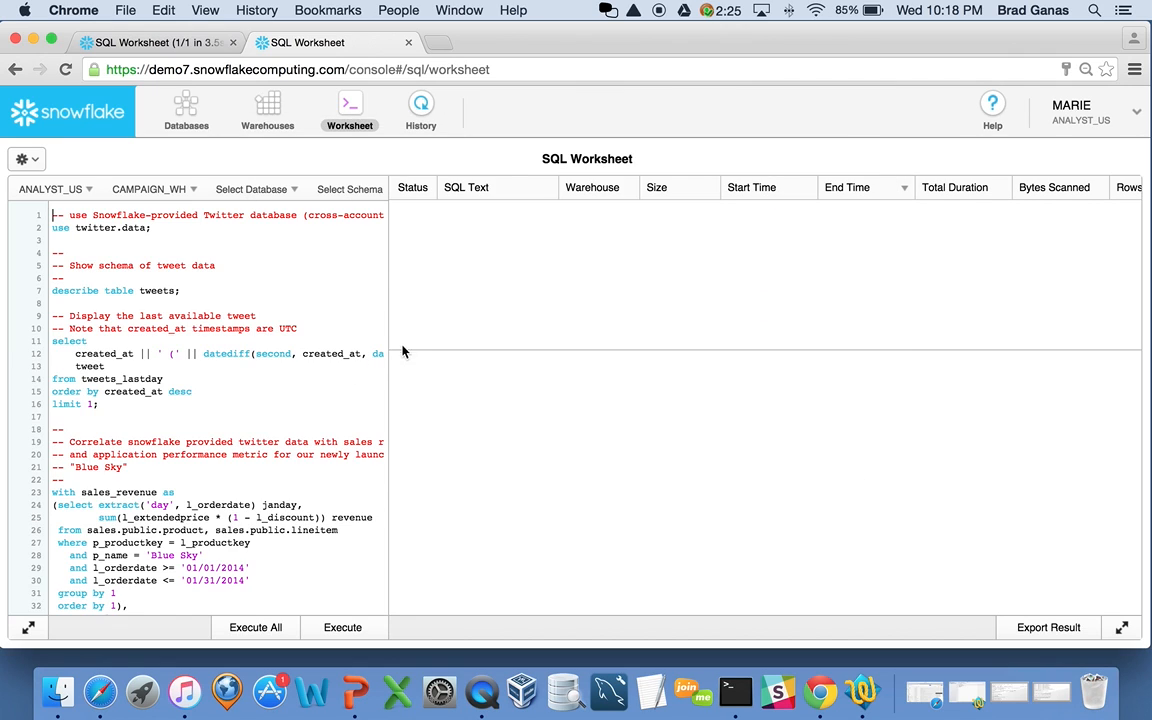
left_click_drag(388, 337, 524, 337)
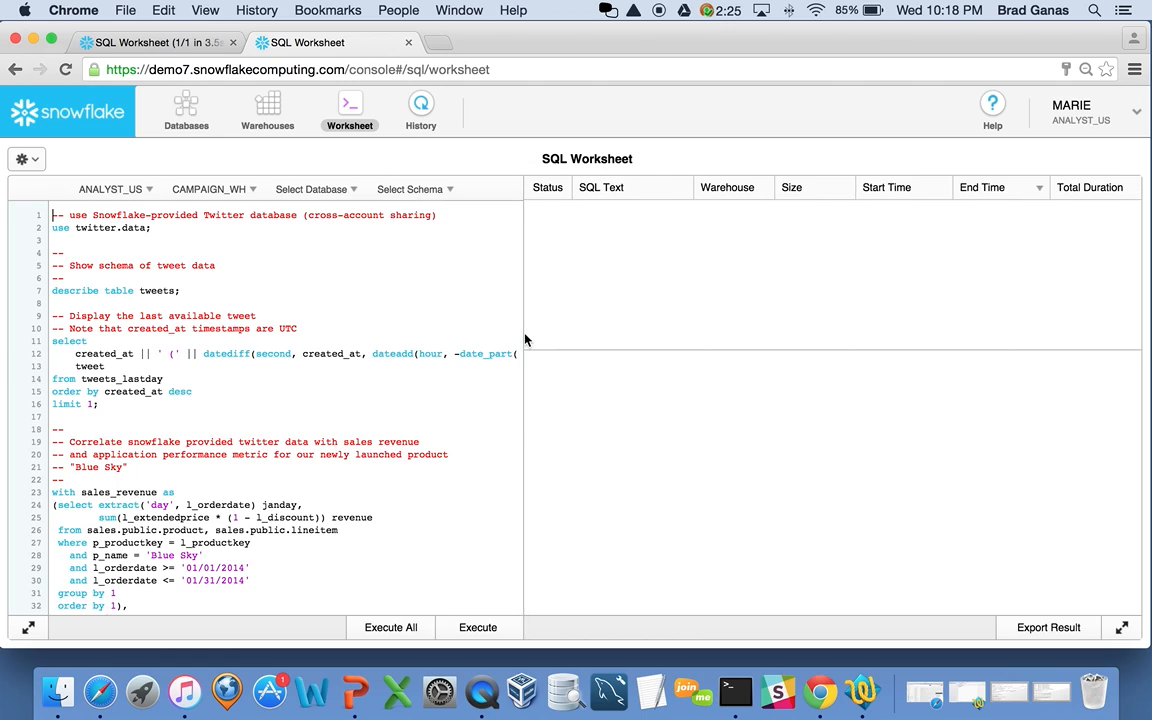
left_click(391, 628)
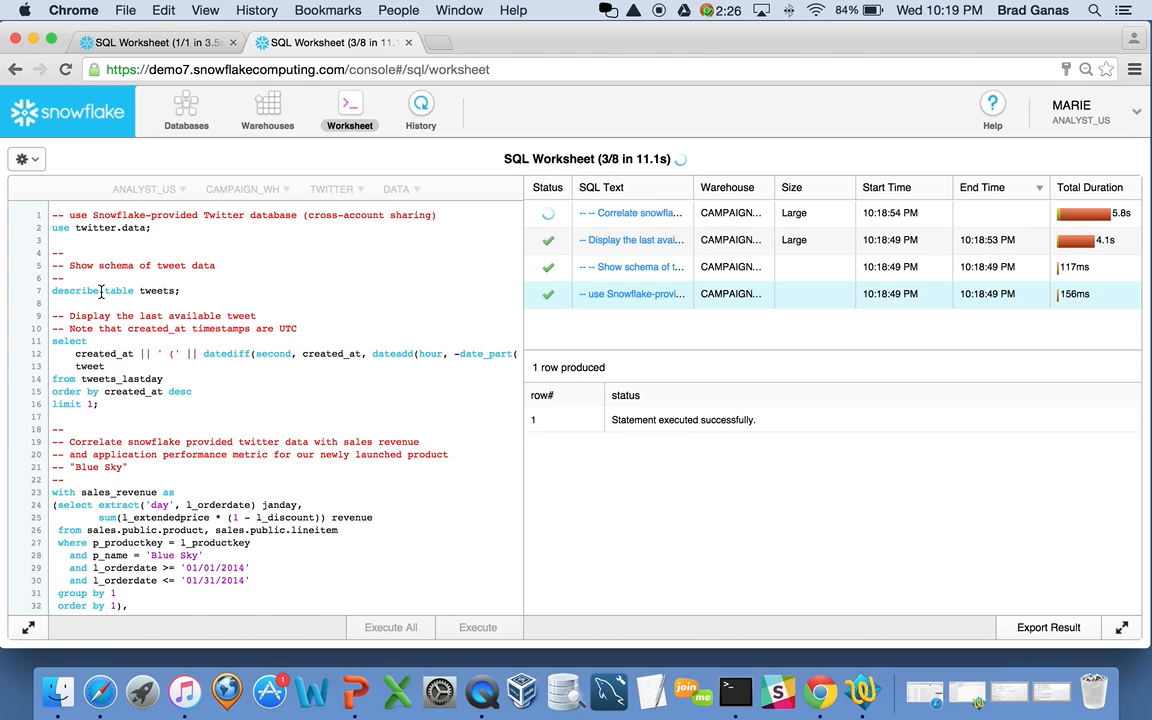
Step: Inspect the last-tweet and tweets schema results, highlighting the CREATED_AT and TWEET column names and the TWEET column's type
left_click(822, 247)
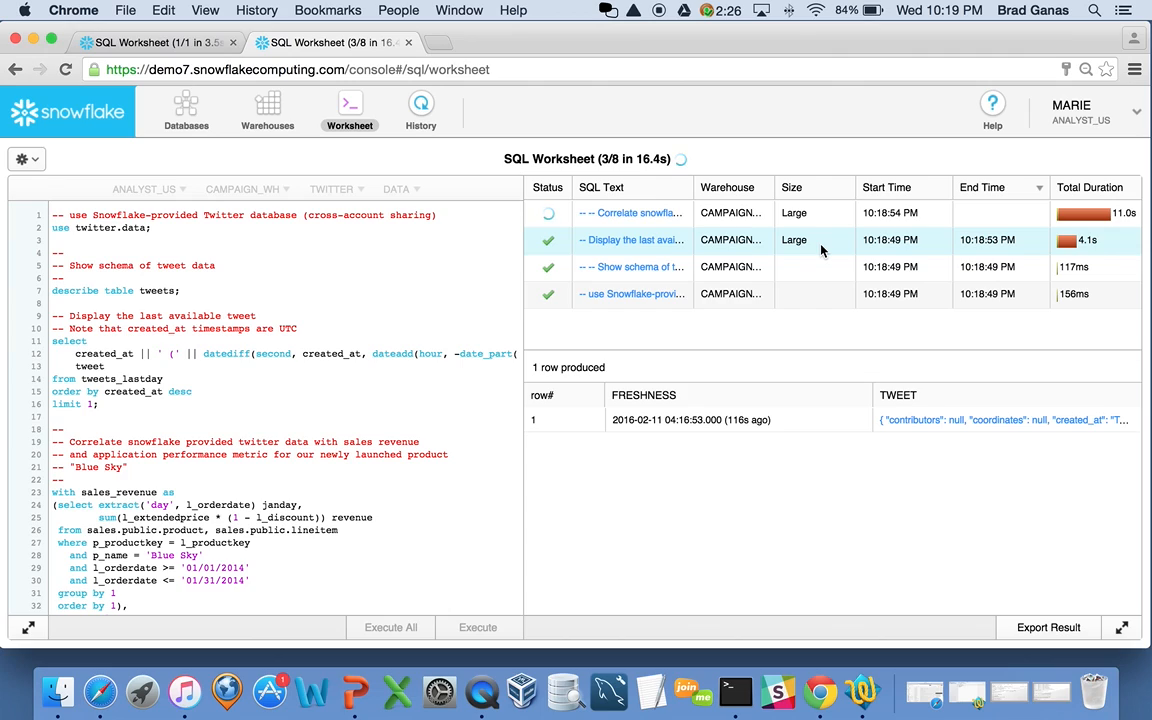
left_click(806, 268)
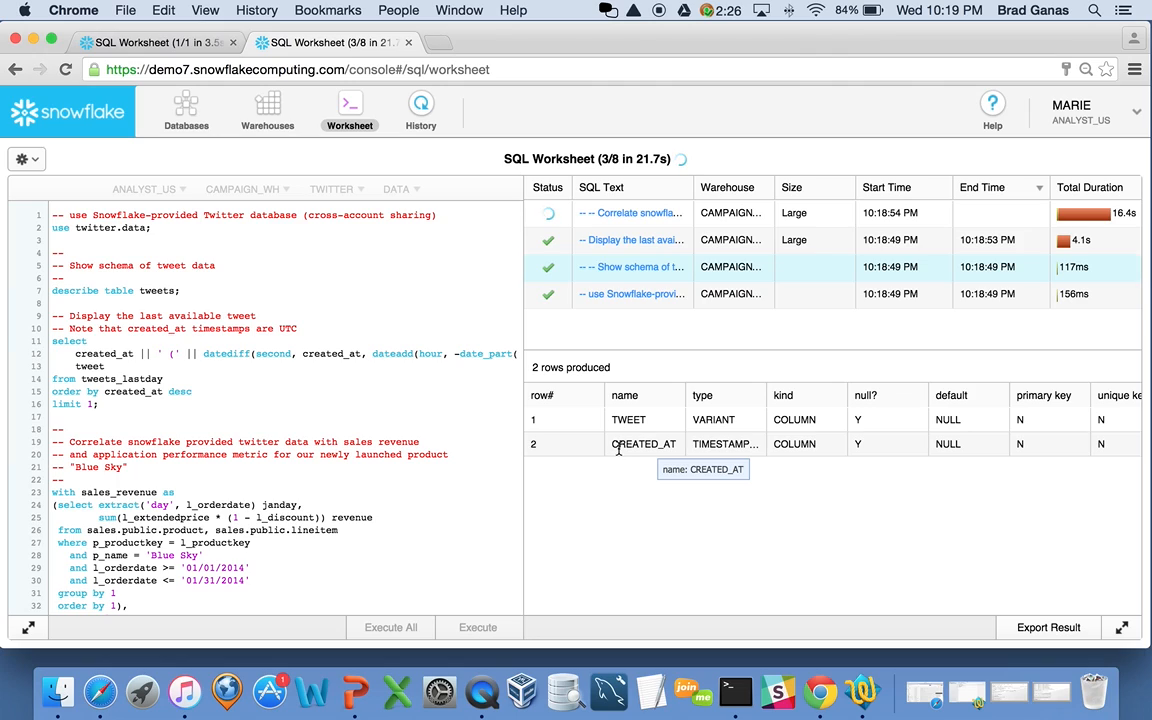
left_click_drag(611, 446, 695, 446)
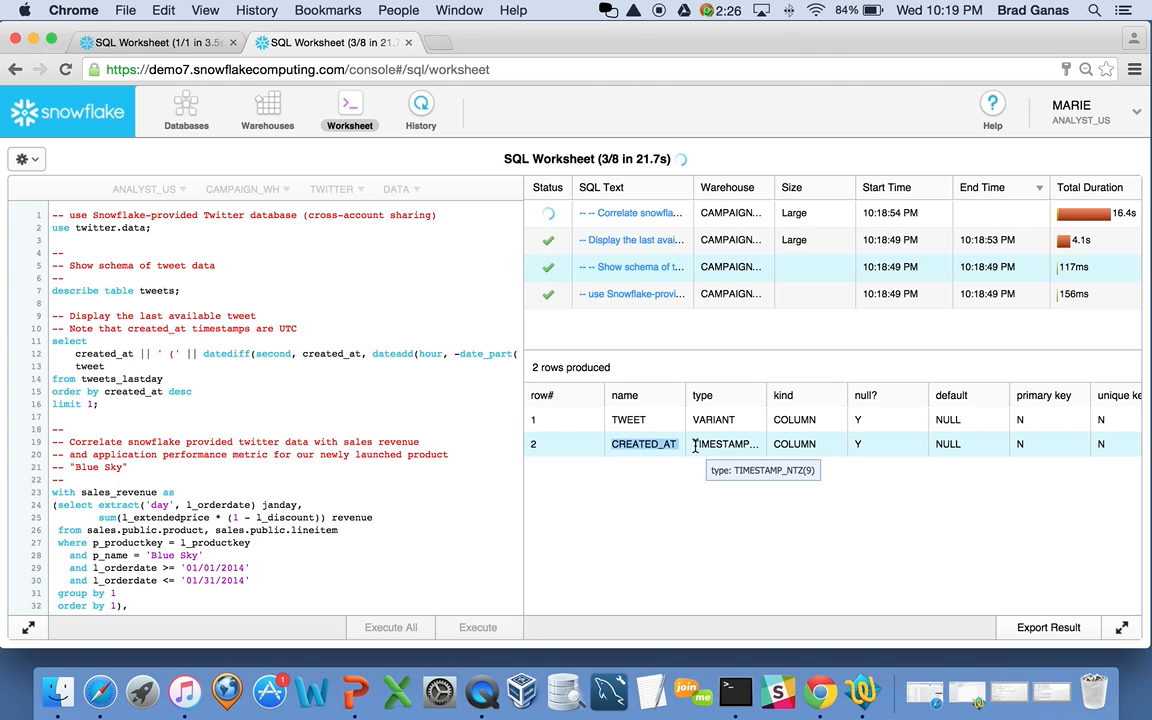
double_click(628, 420)
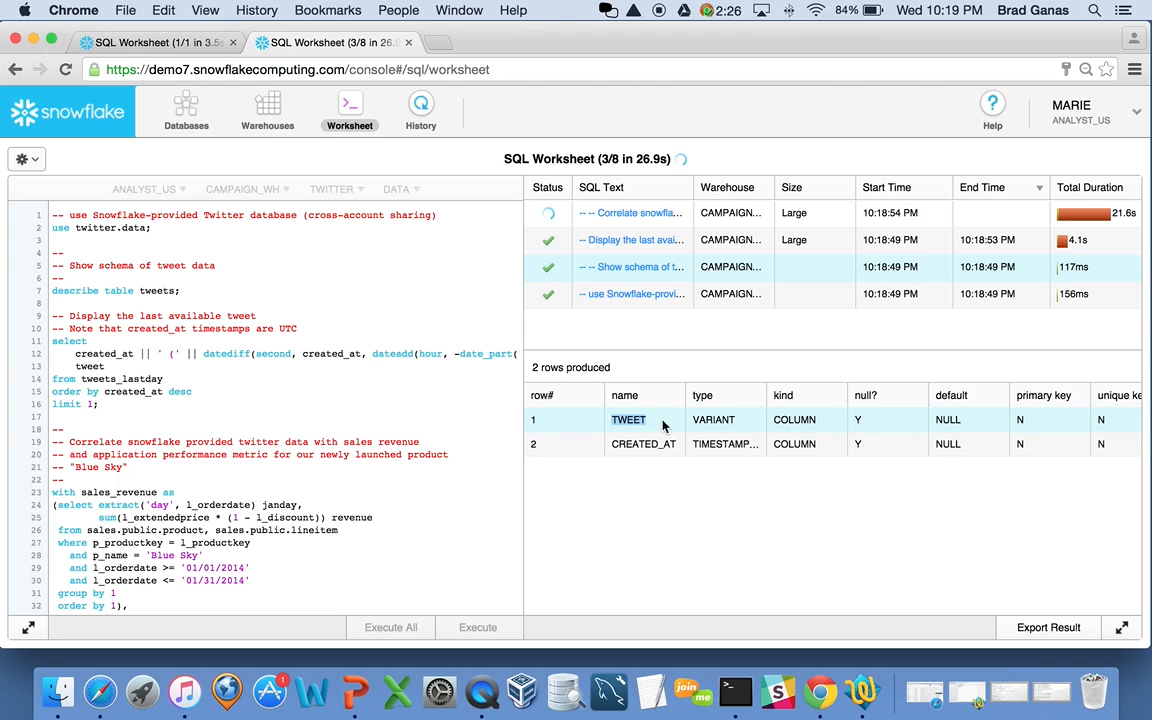
double_click(698, 420)
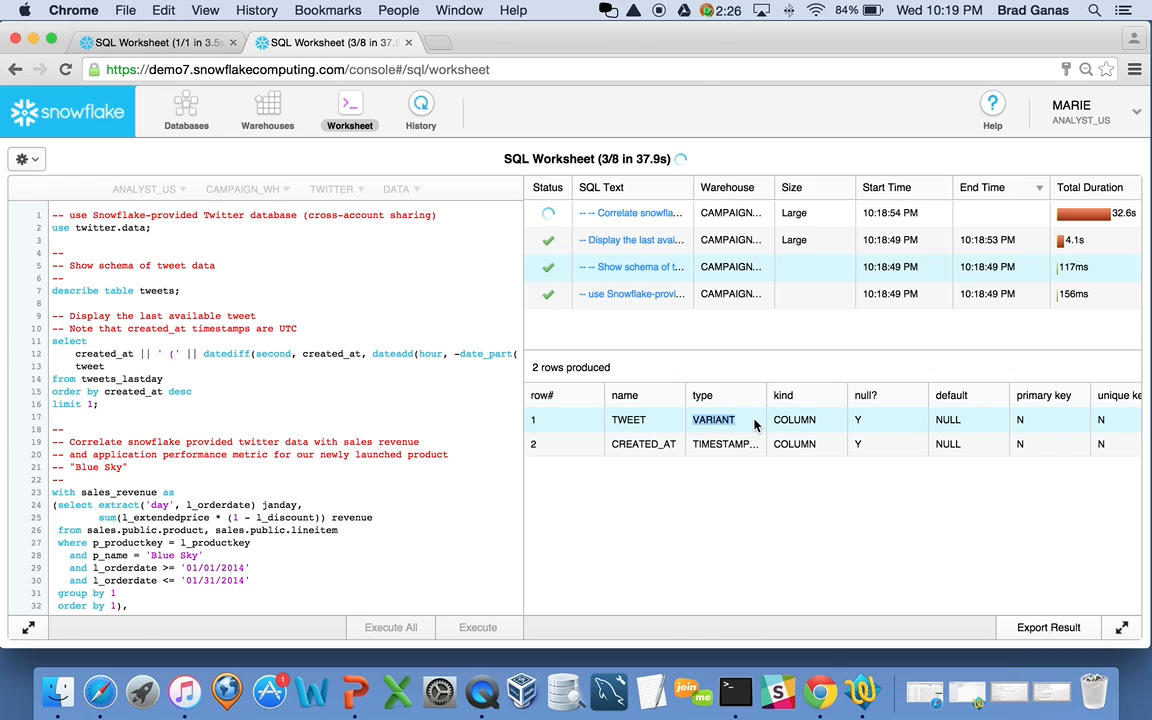
Step: Review the result and SQL text of the last available tweet query, highlighting its source table tweets_lastday
left_click(834, 245)
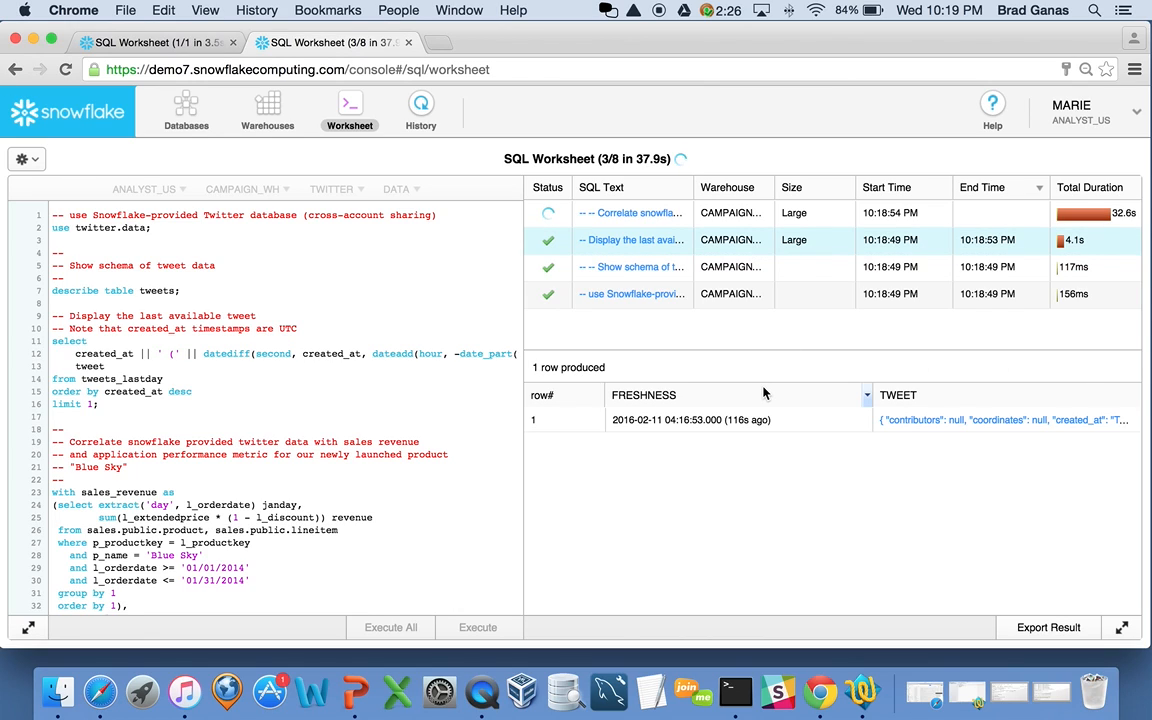
left_click(631, 242)
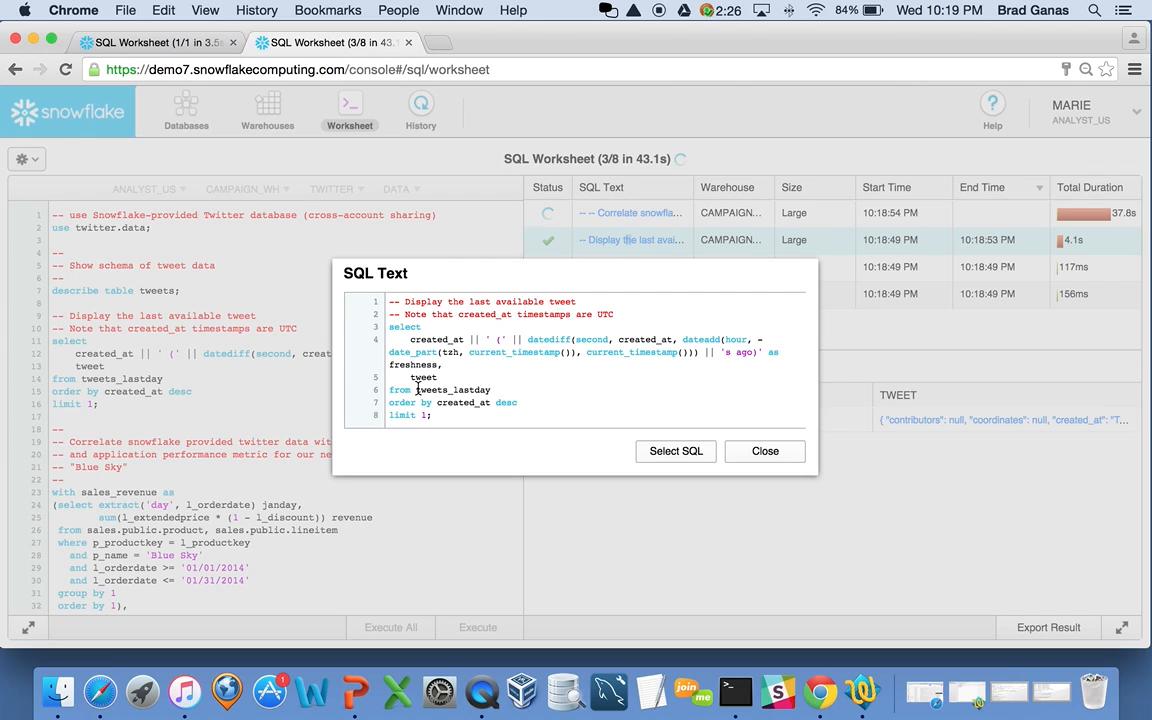
left_click_drag(416, 389, 517, 391)
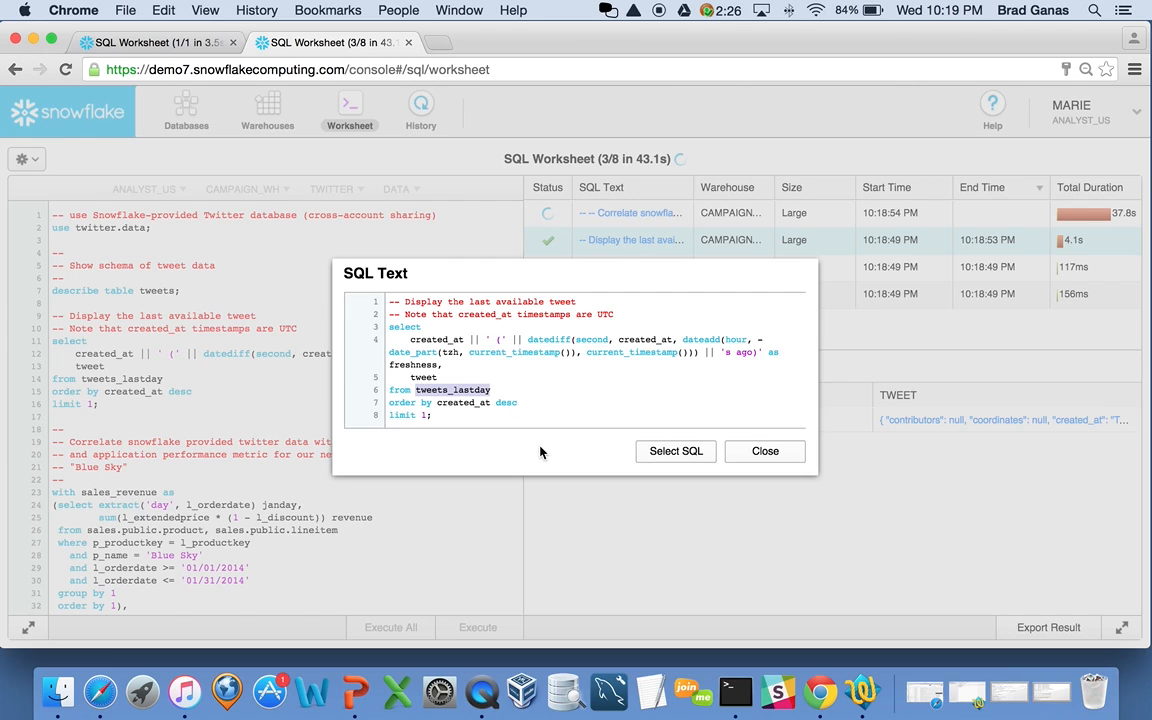
Step: Open the JSON value of the last available tweet, highlighting its opening fields, the entities object and the hashtags array
left_click(770, 452)
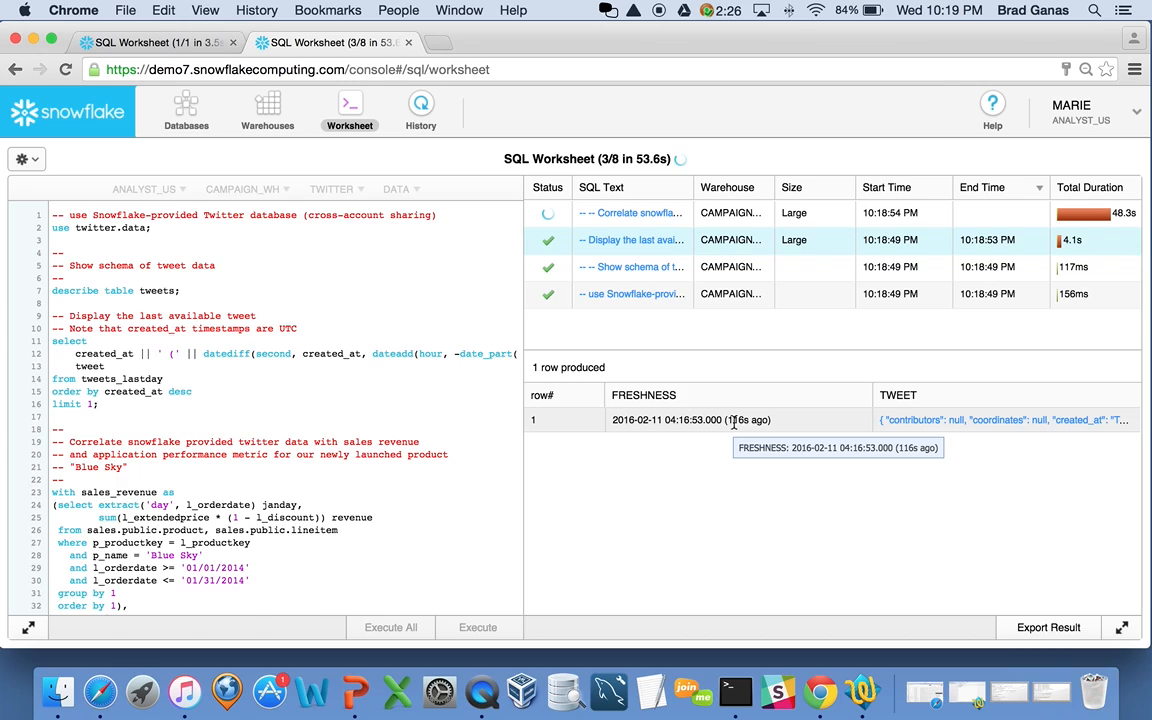
left_click(947, 427)
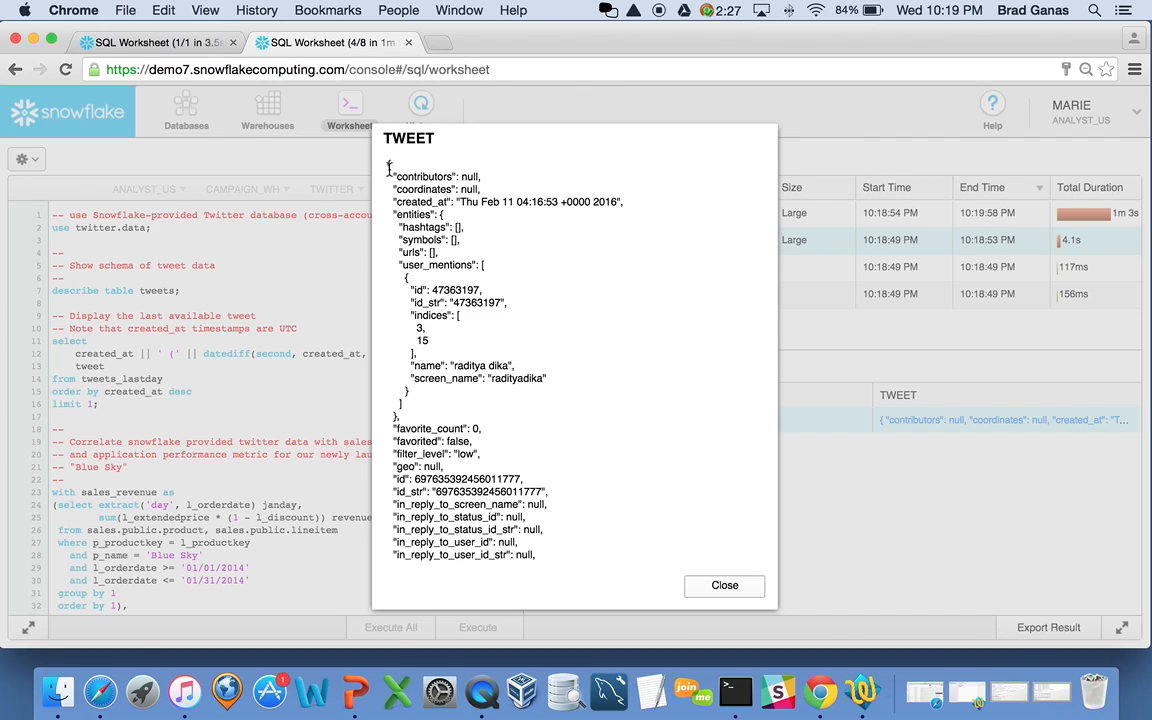
left_click_drag(389, 165, 524, 267)
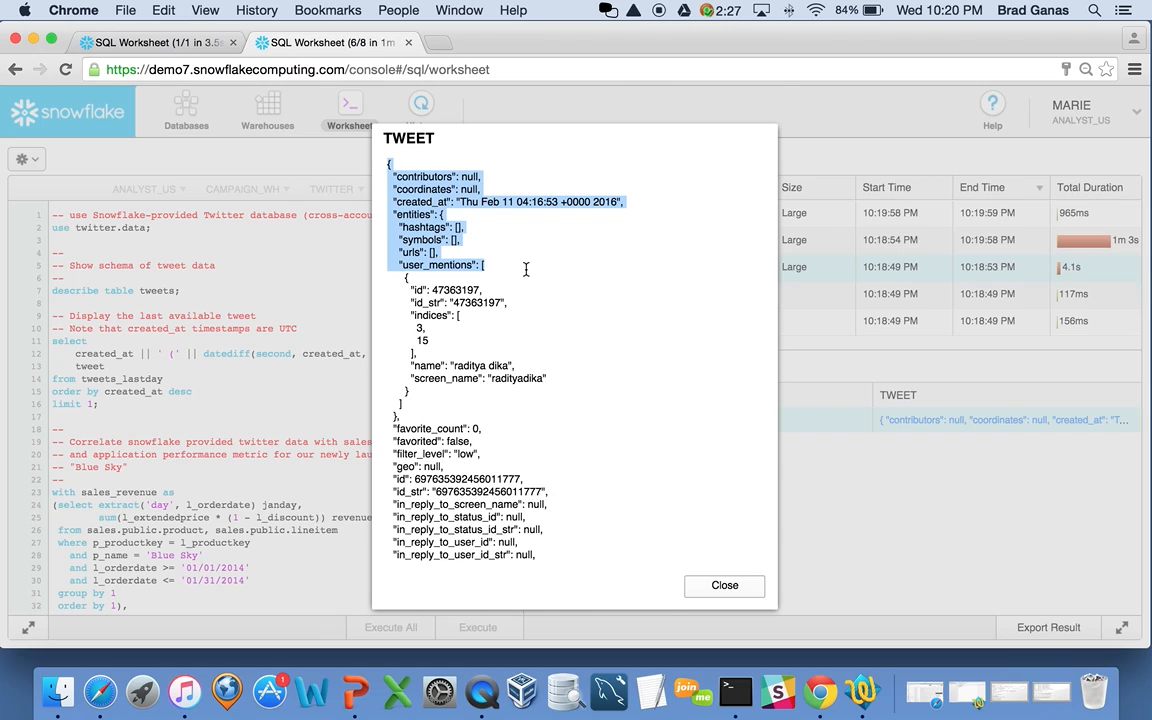
left_click(467, 261)
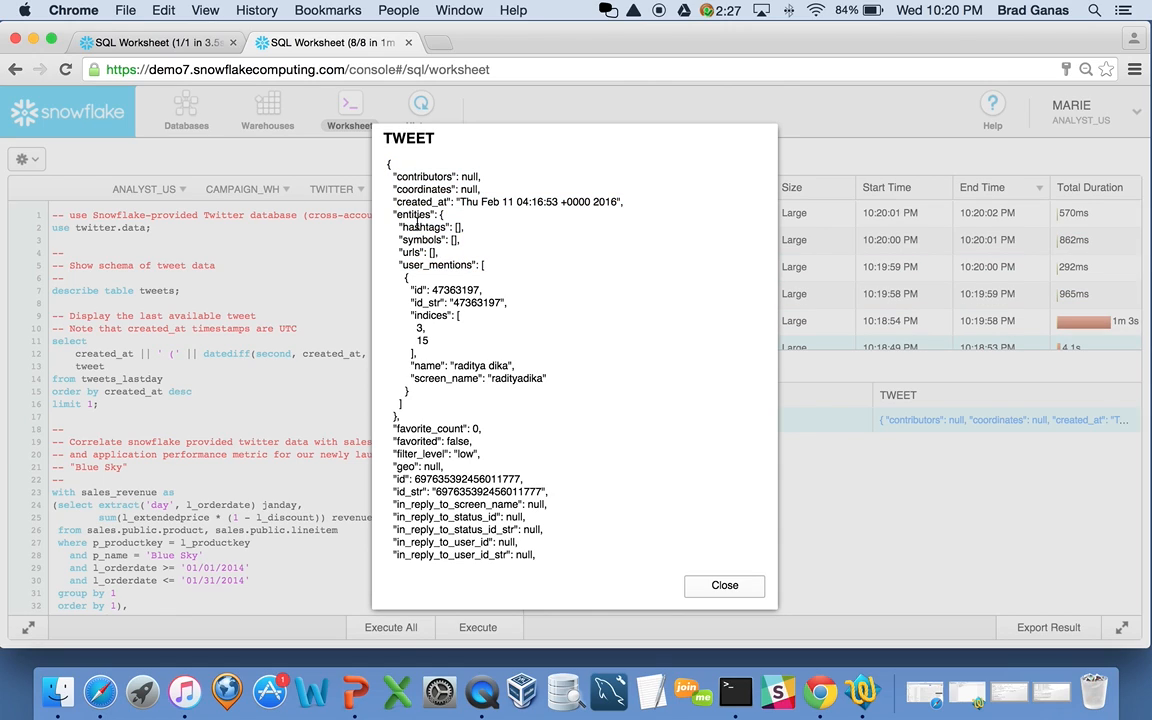
left_click_drag(393, 214, 466, 225)
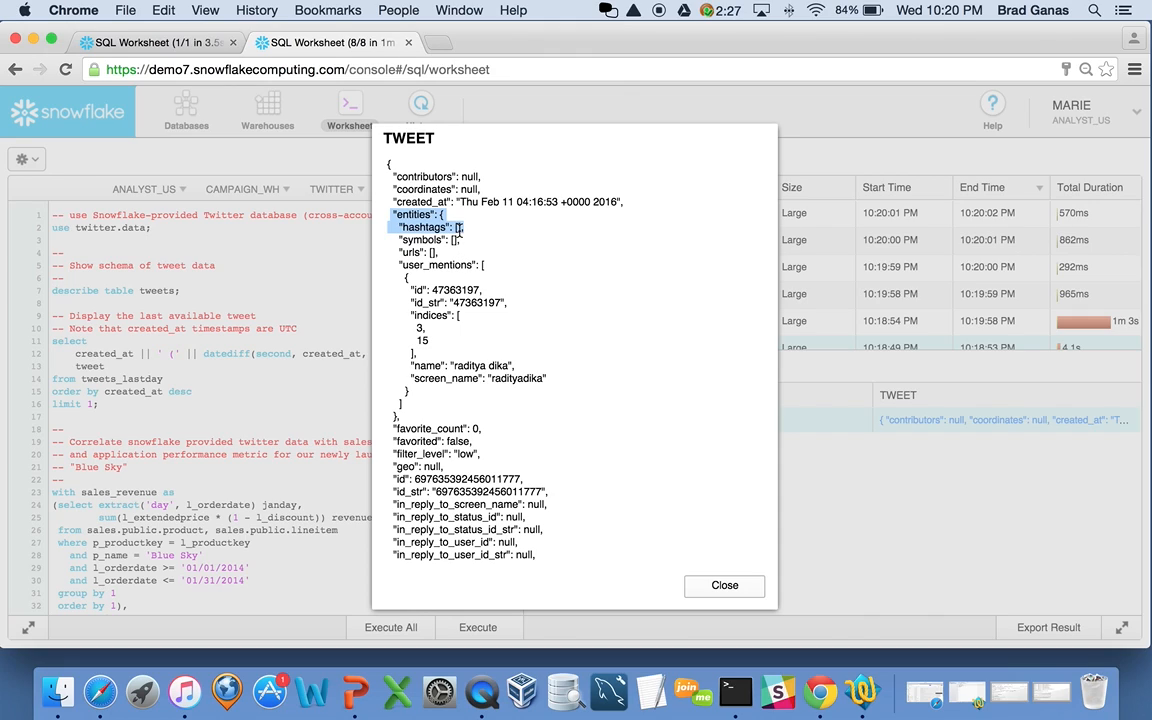
left_click(459, 229)
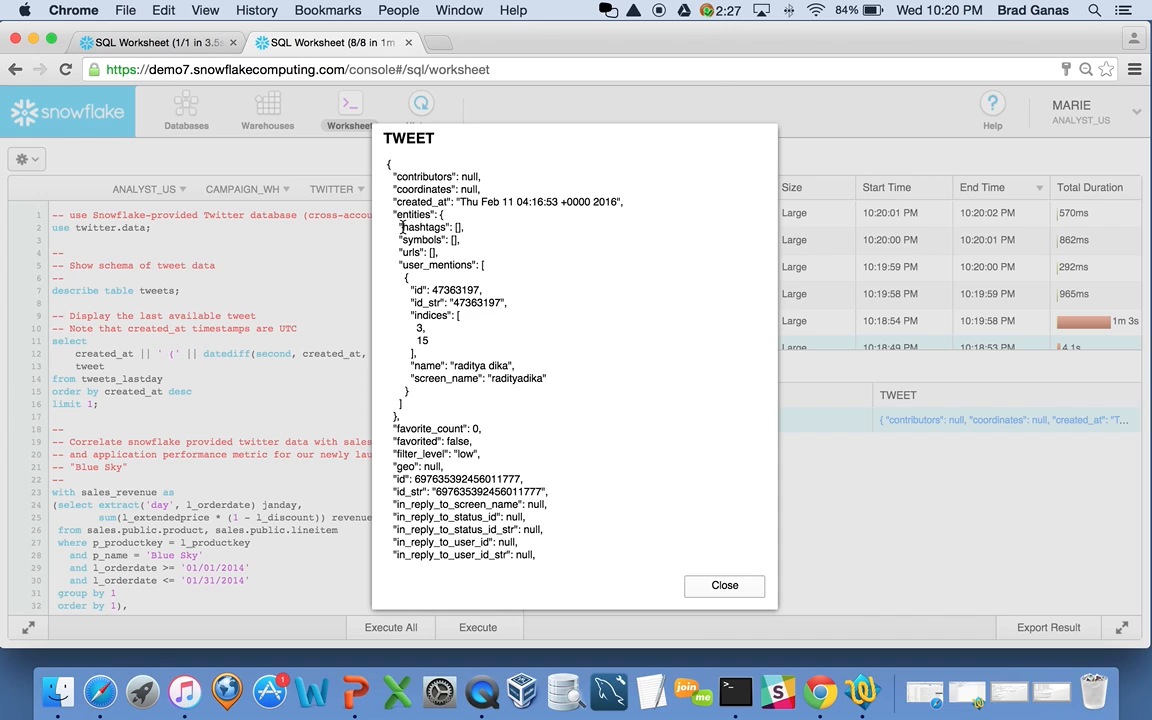
left_click_drag(403, 228, 466, 228)
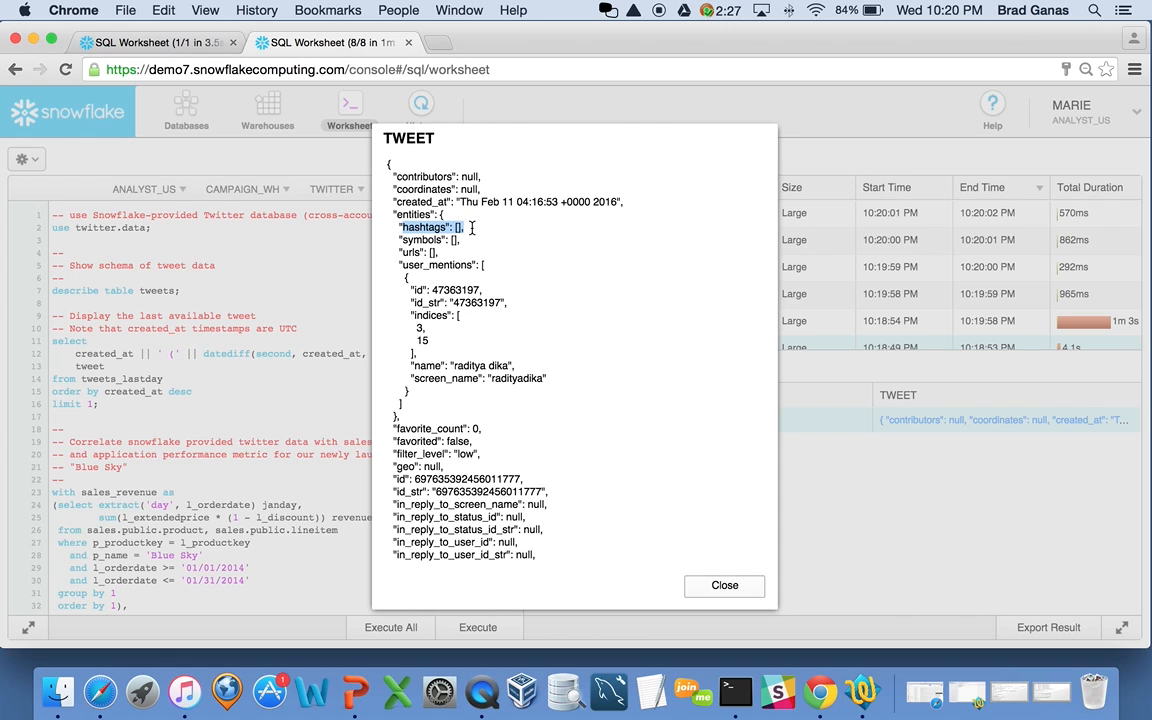
Step: Examine the rest of the tweet's JSON, including the source, text and user fields, and close it
scroll(490, 330, "down", 15)
scroll(516, 368, "down", 15)
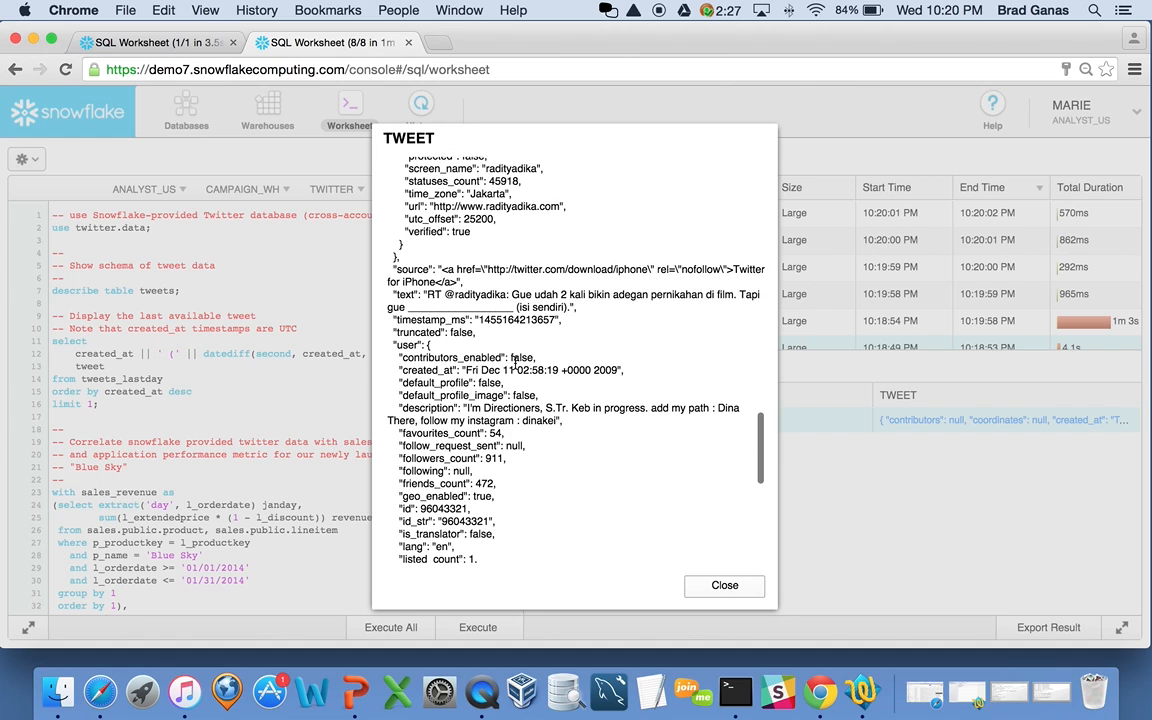
scroll(516, 365, "down", 5)
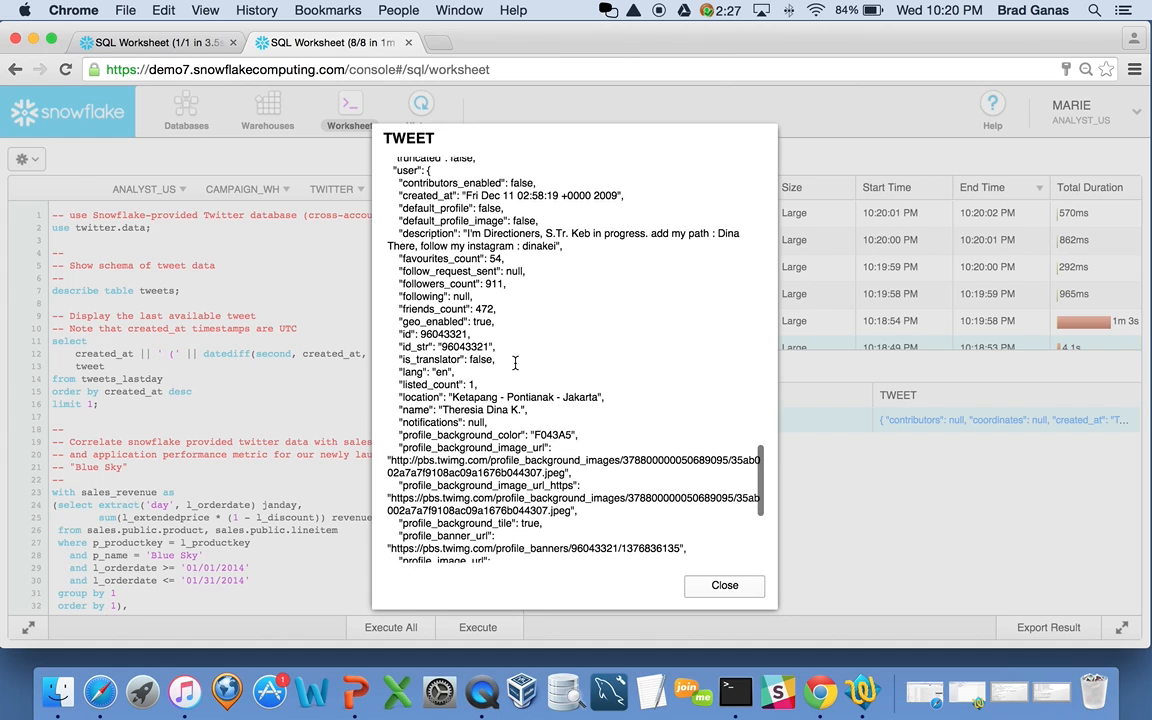
scroll(516, 368, "down", 5)
scroll(515, 368, "up", 7)
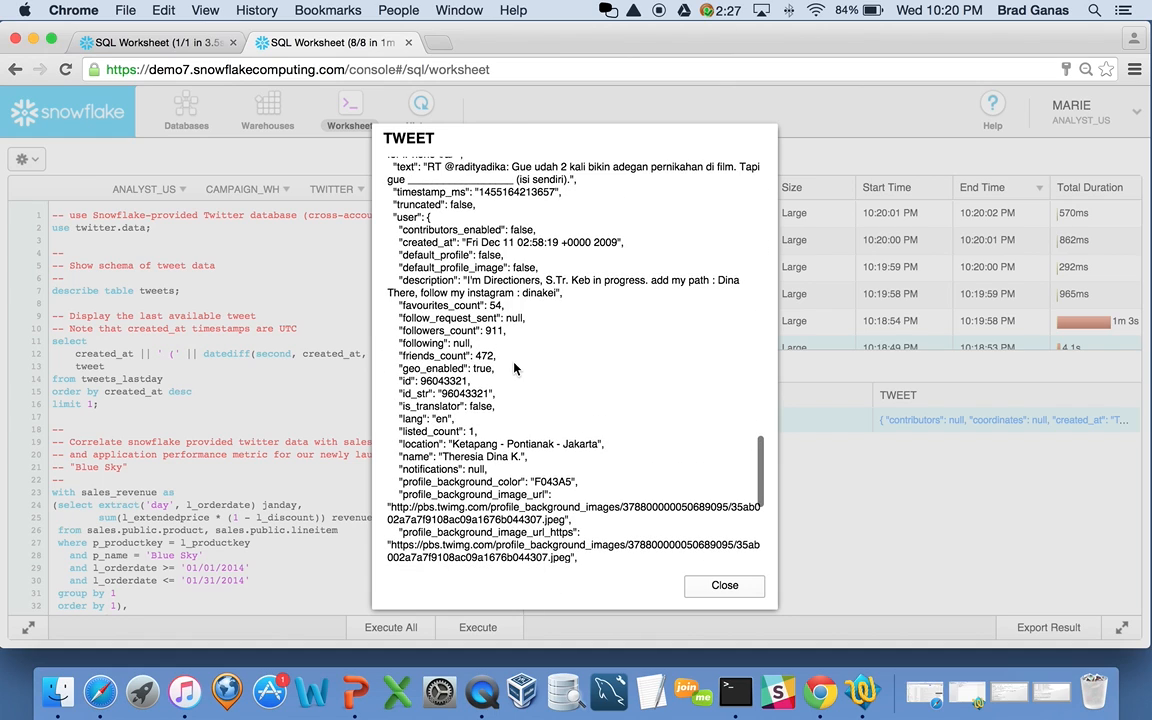
scroll(514, 368, "up", 3)
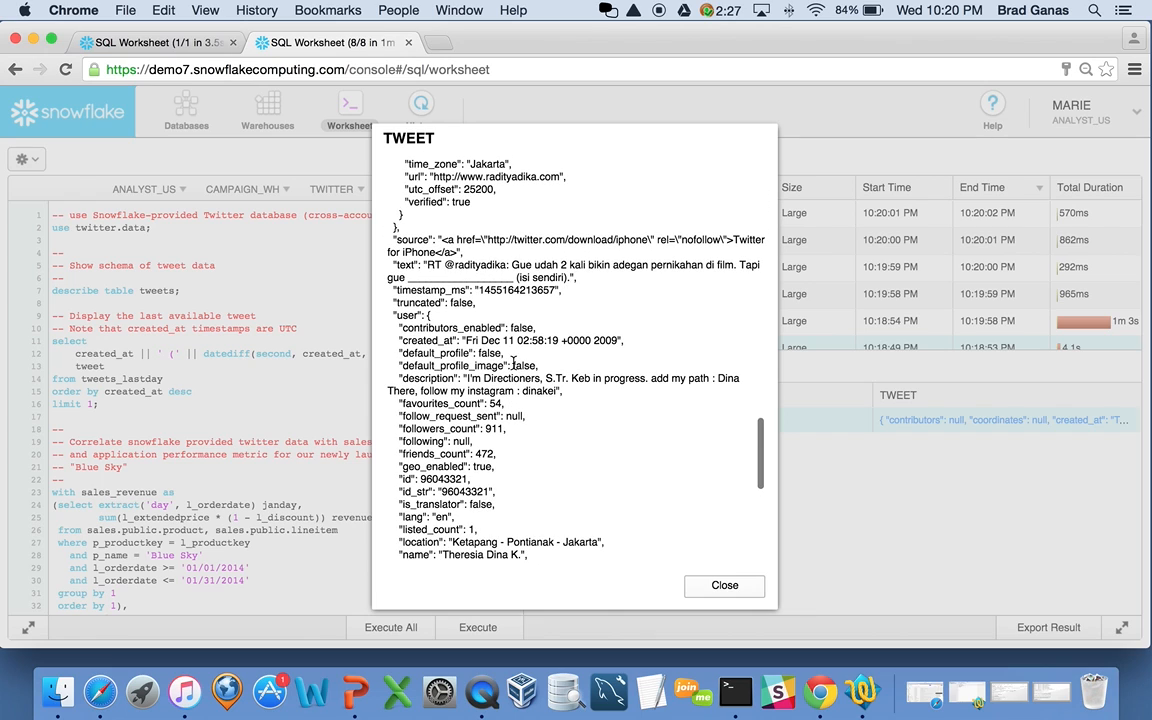
scroll(514, 362, "up", 3)
scroll(518, 365, "up", 5)
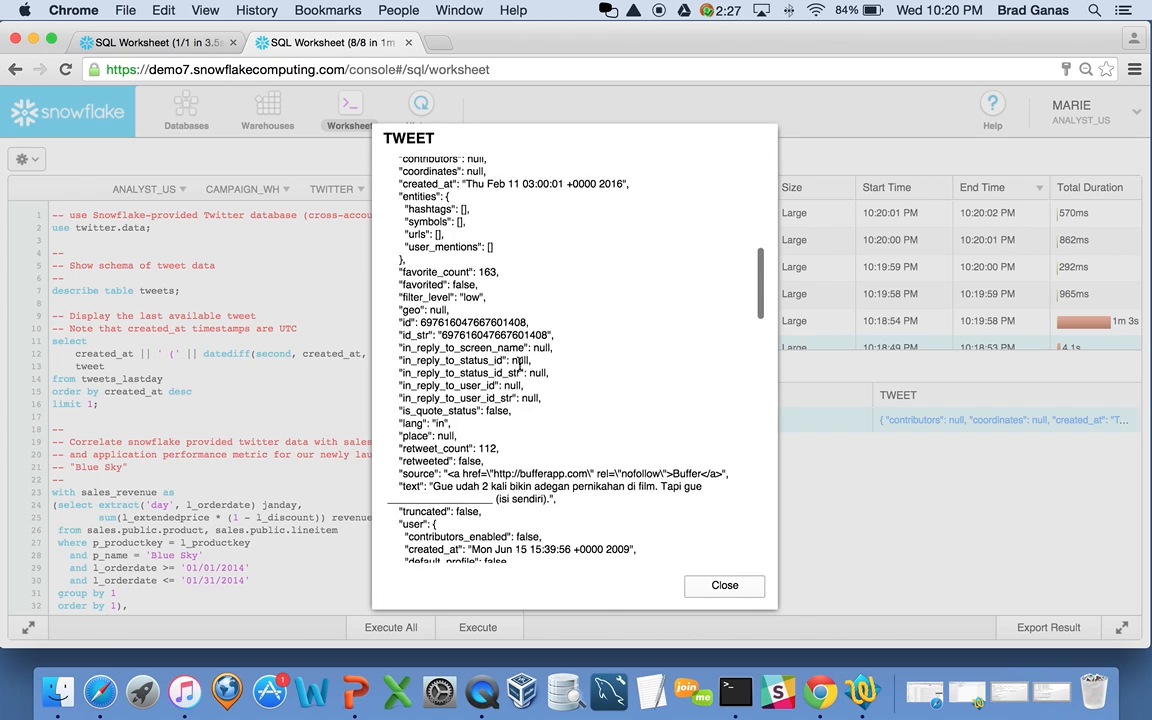
scroll(518, 360, "up", 5)
left_click(726, 589)
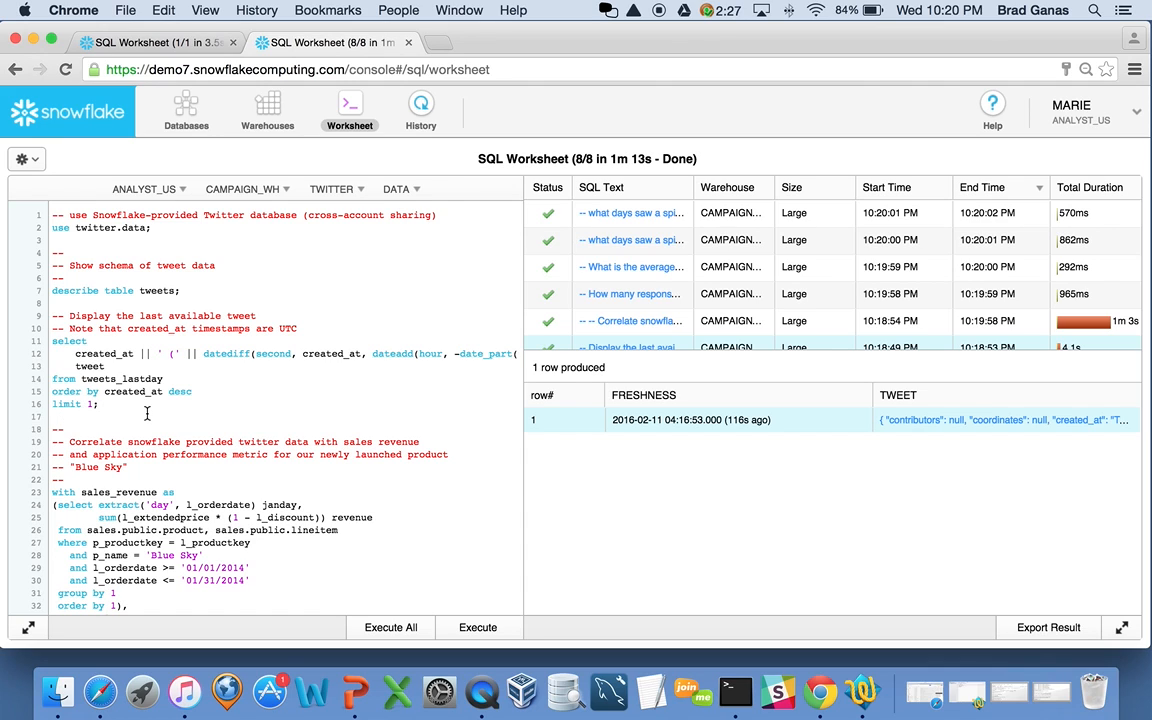
Step: Review the SQL text of the Twitter and sales revenue correlation query, highlighting the sales_revenue subquery and its source table sales.public.product
scroll(150, 413, "down", 3)
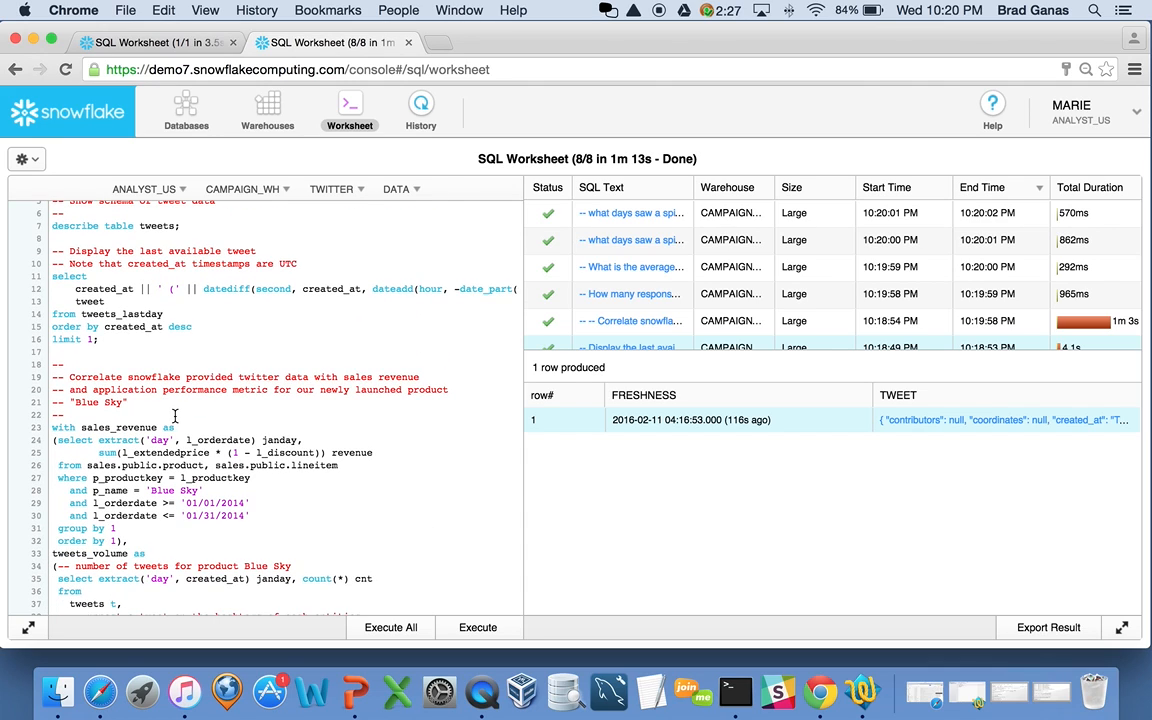
scroll(180, 416, "down", 8)
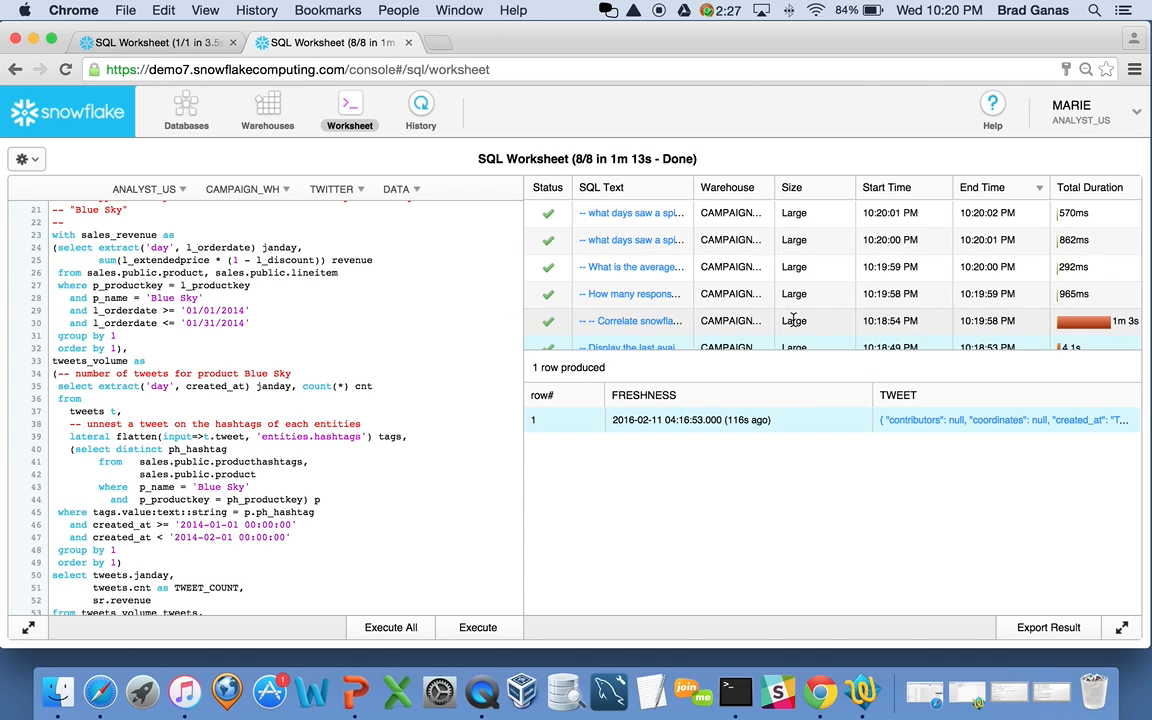
left_click(600, 321)
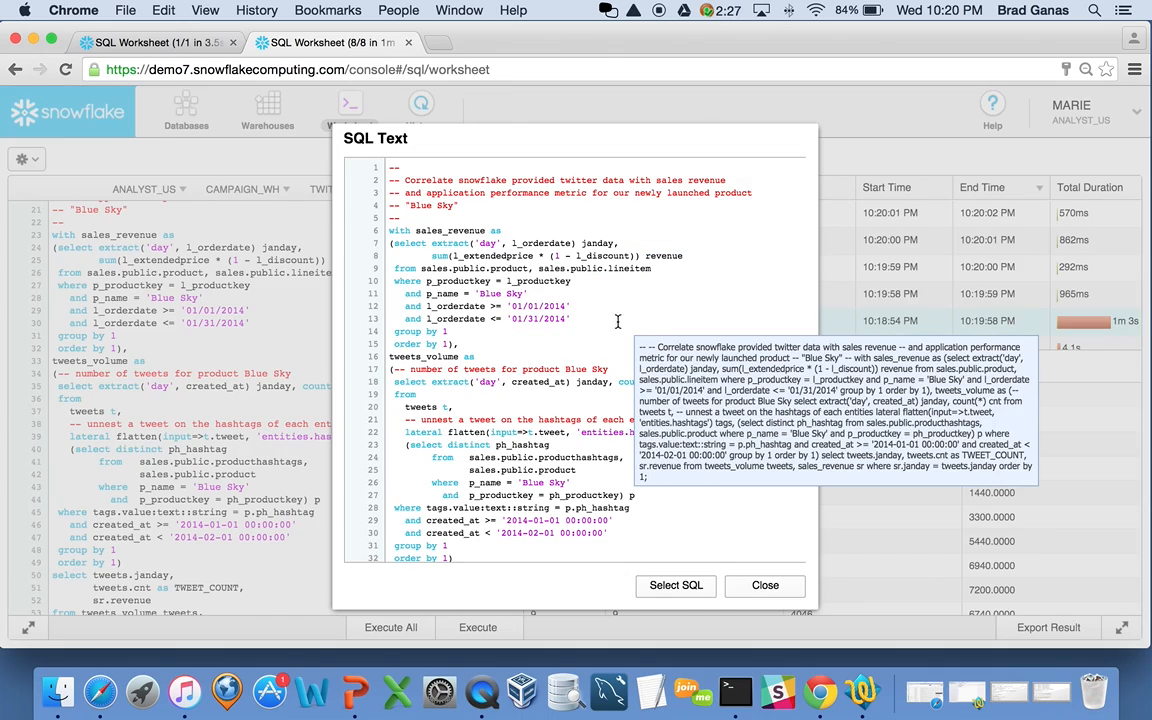
left_click_drag(389, 230, 530, 344)
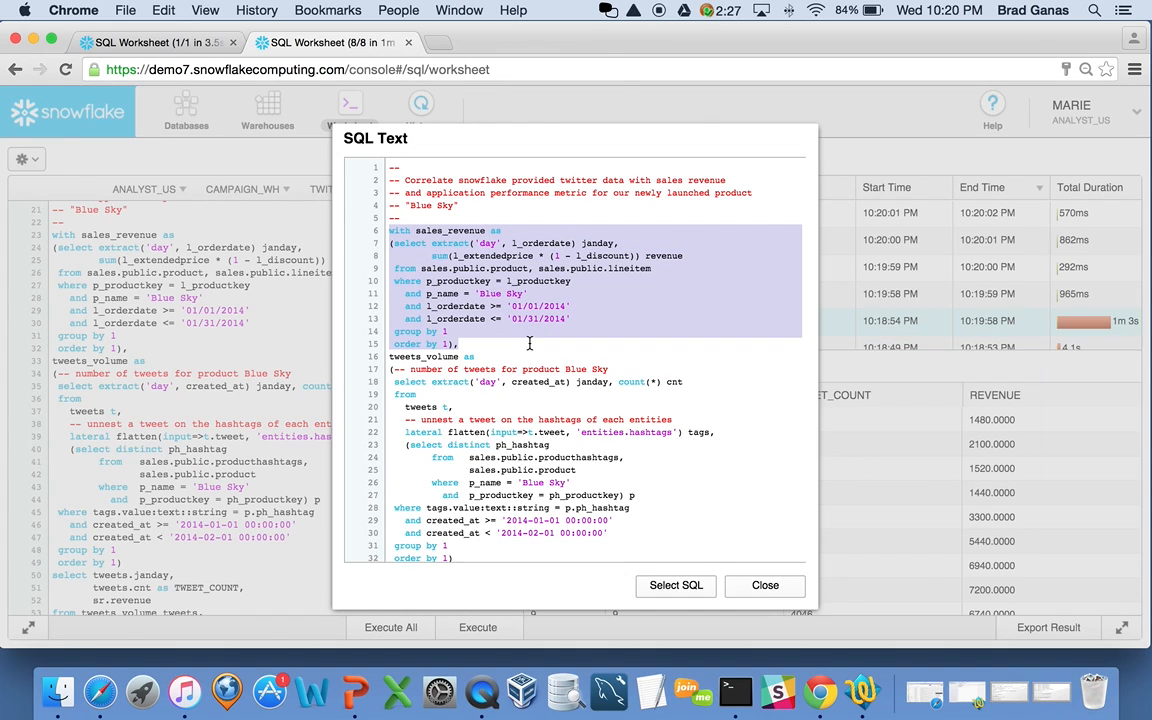
left_click(416, 268)
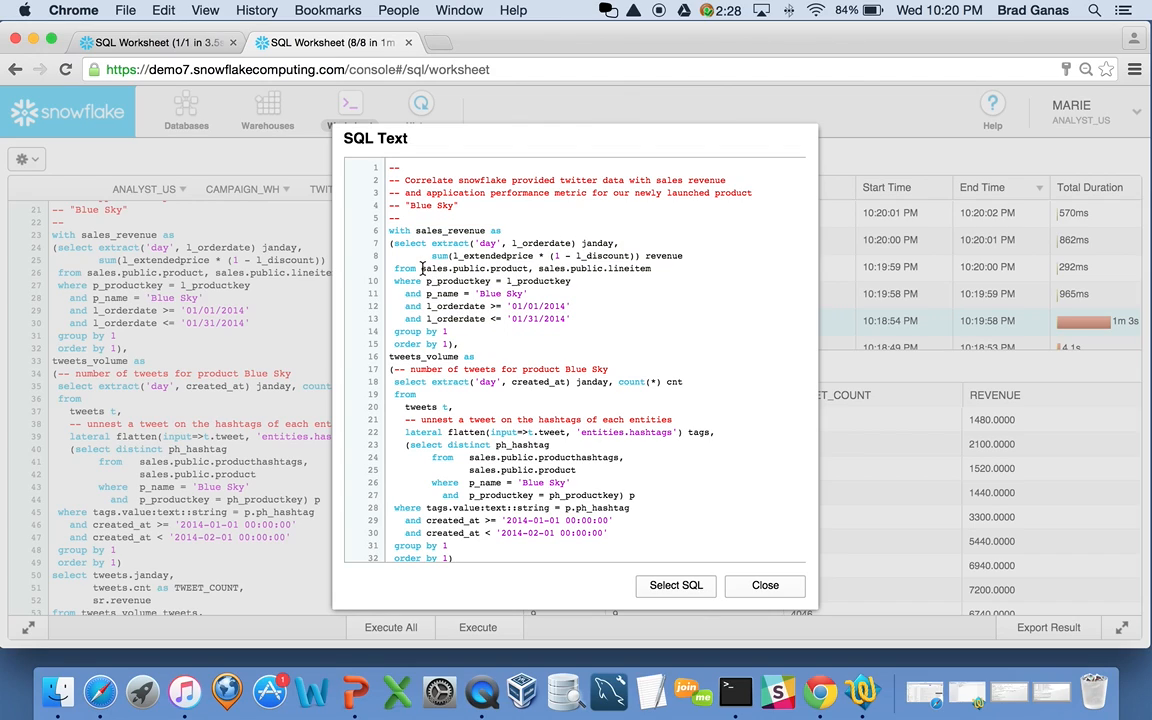
left_click_drag(421, 268, 536, 270)
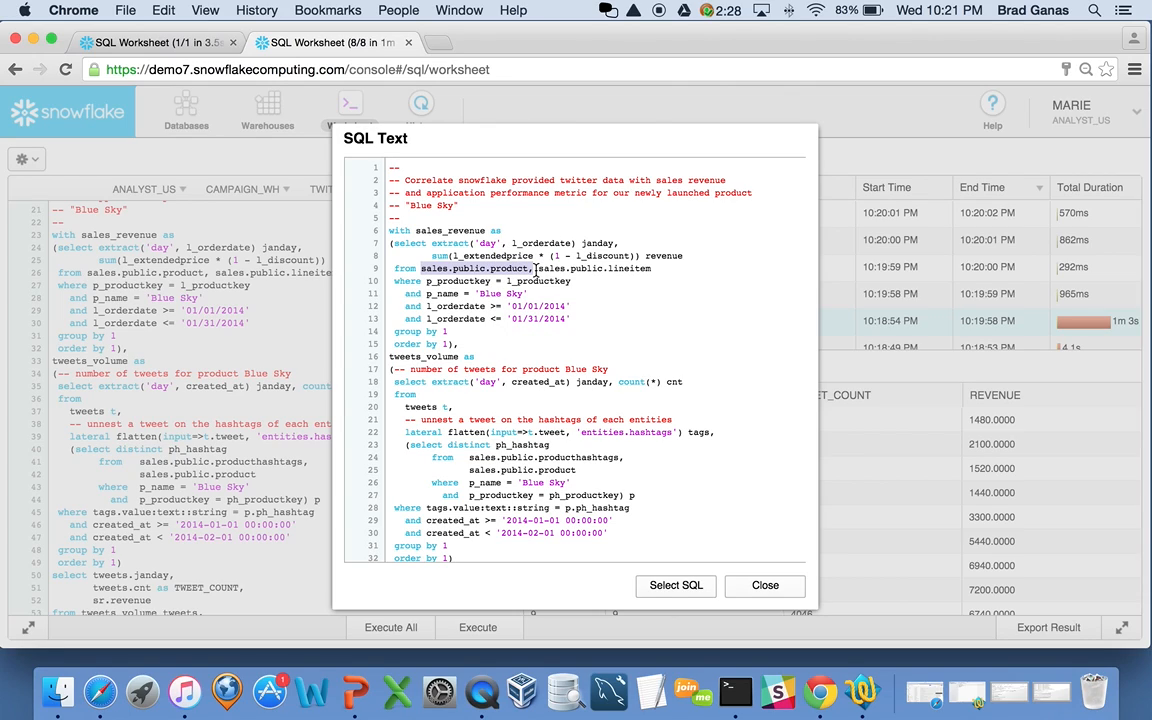
left_click(605, 272)
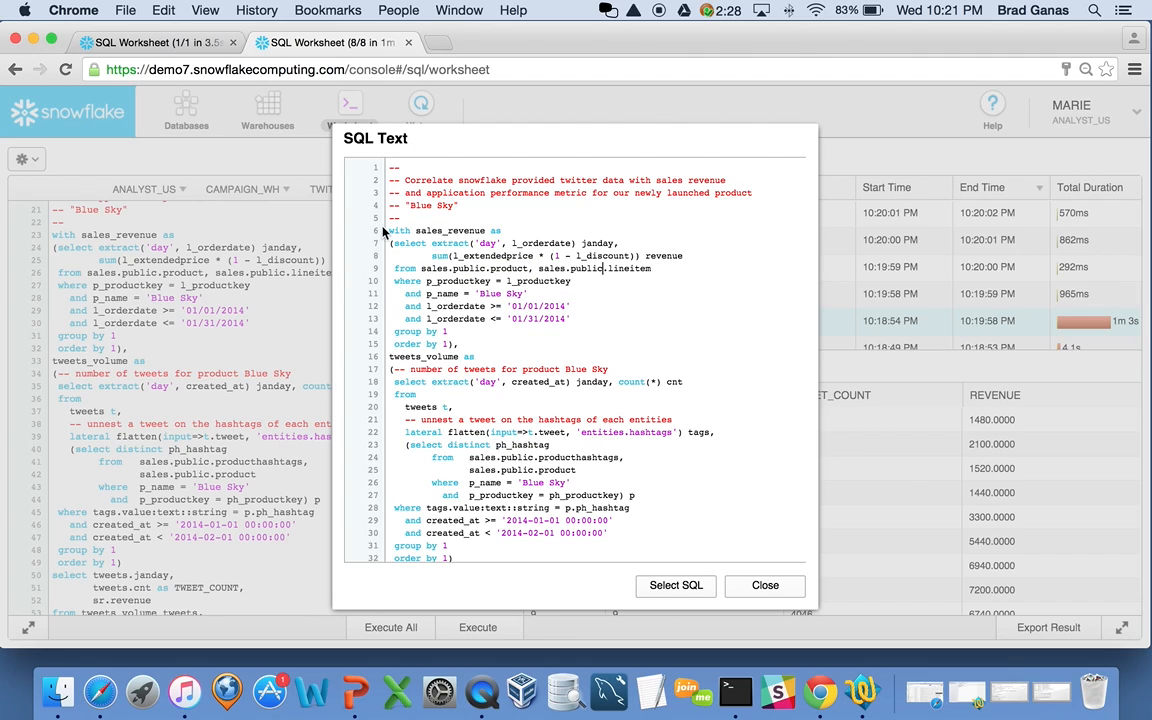
left_click_drag(352, 230, 533, 344)
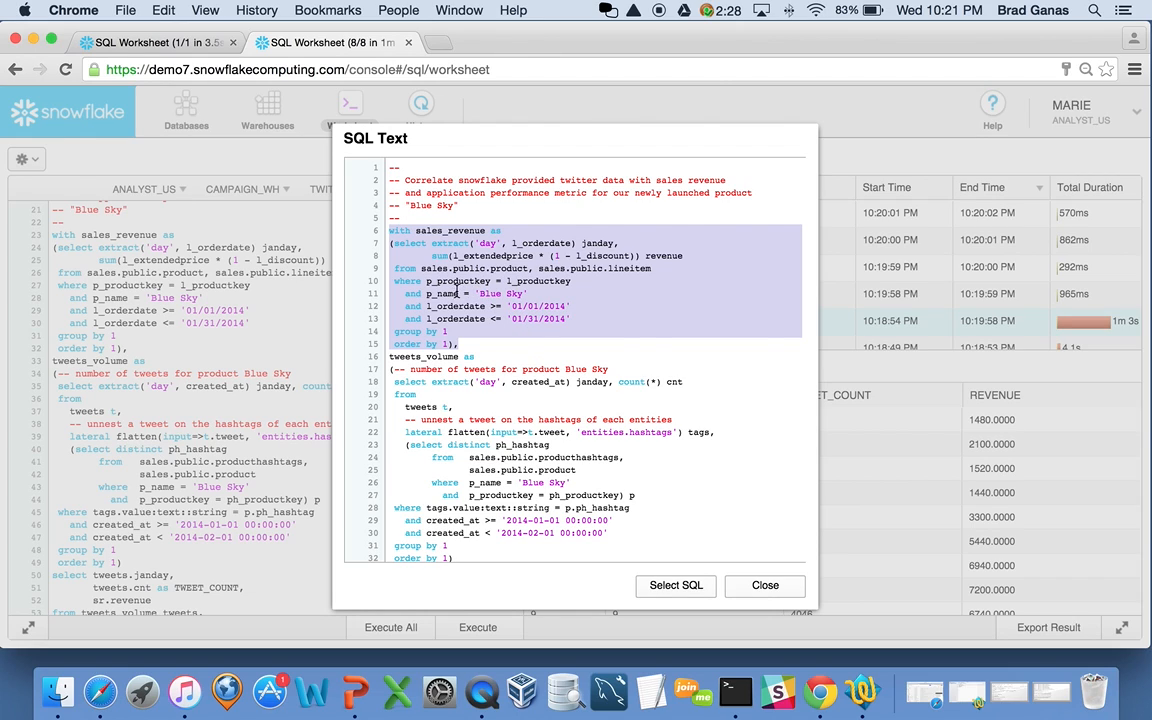
Step: Review the rest of the correlation query, highlighting the tweets_volume subquery, the entities.hashtags path and the final select, and close the SQL text
scroll(536, 318, "down", 1)
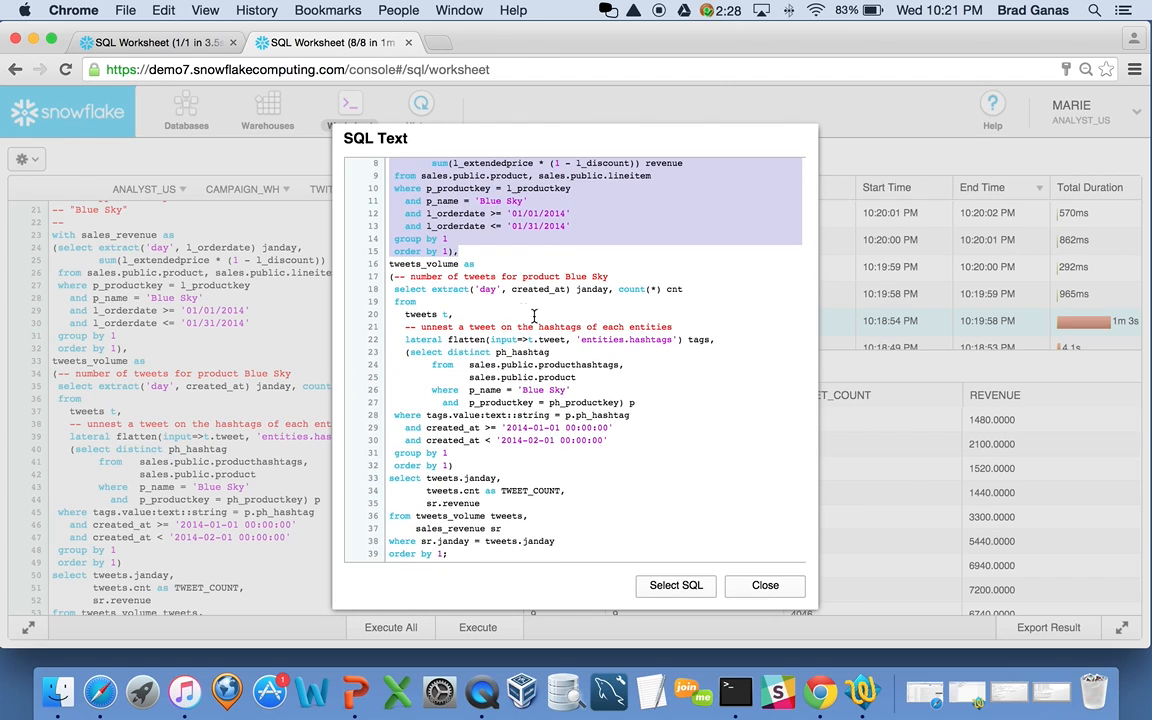
left_click(390, 264)
left_click_drag(390, 264, 659, 446)
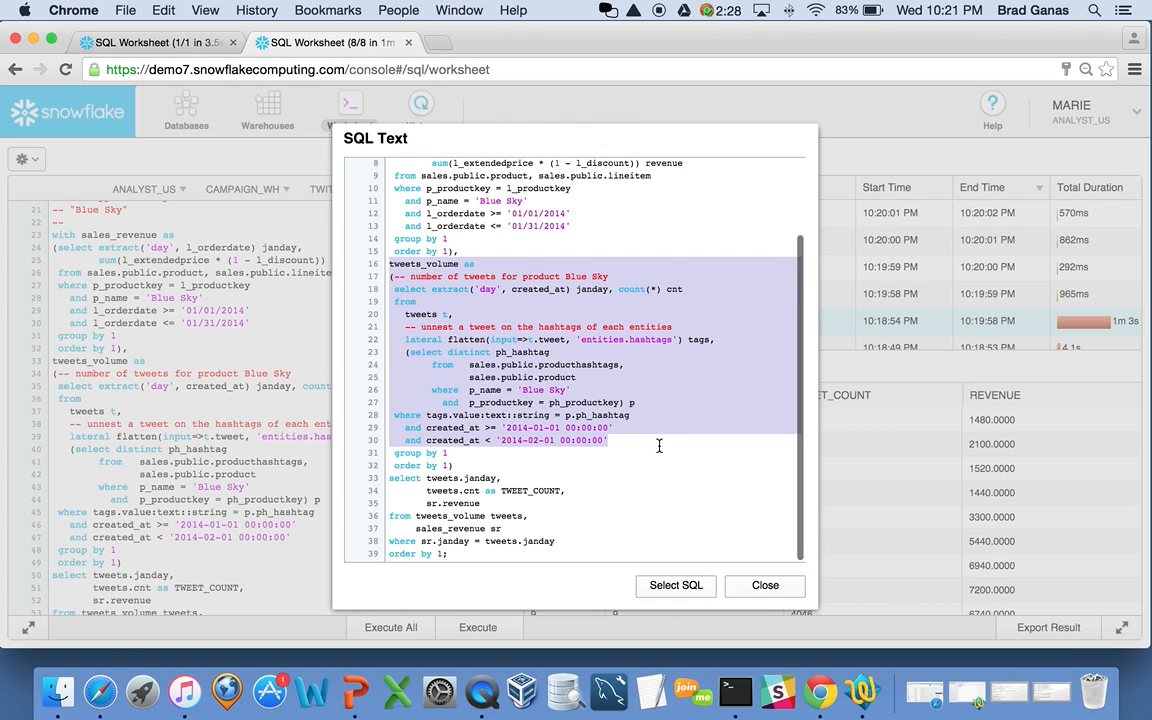
left_click(431, 326)
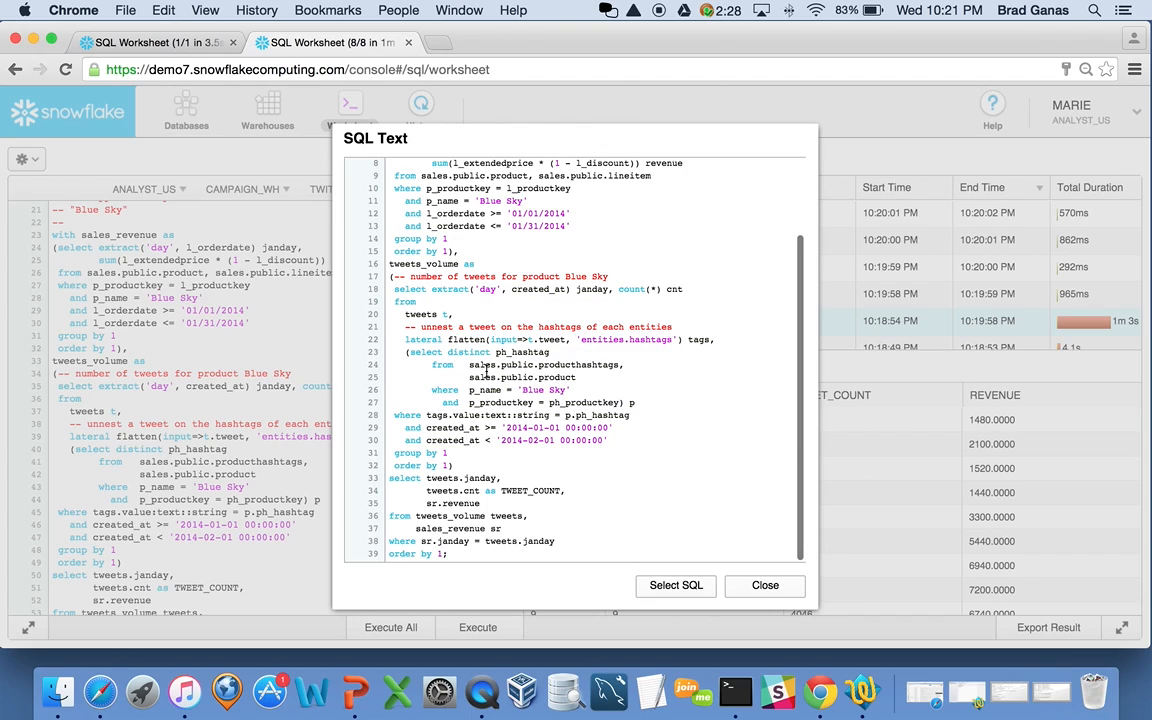
double_click(593, 340)
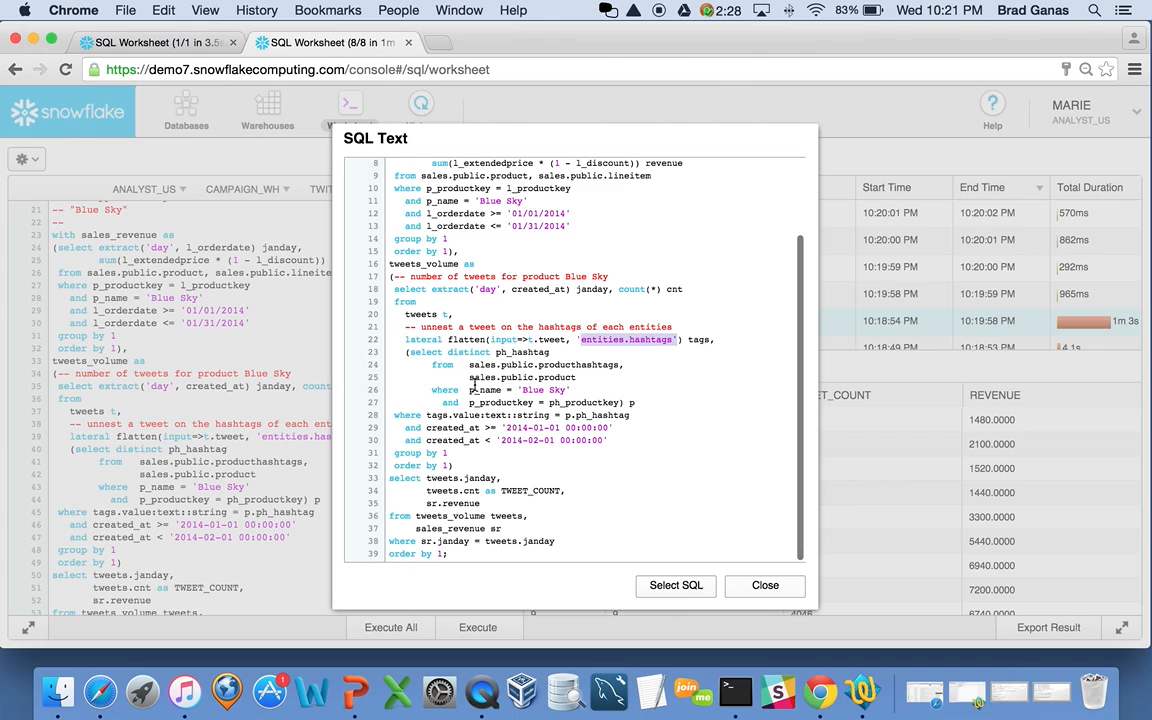
left_click_drag(389, 478, 500, 572)
left_click(765, 585)
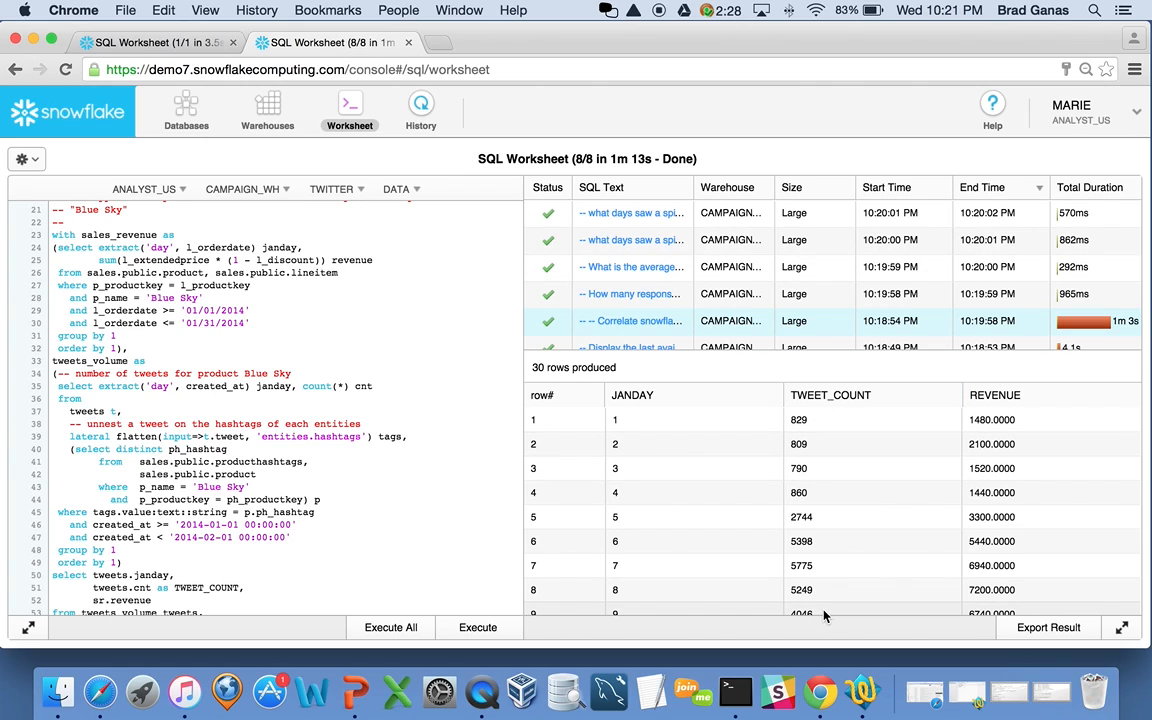
Step: Examine the correlation query's daily TWEET_COUNT and REVENUE results, and return to the DBA session's worksheet
scroll(1050, 434, "down", 1)
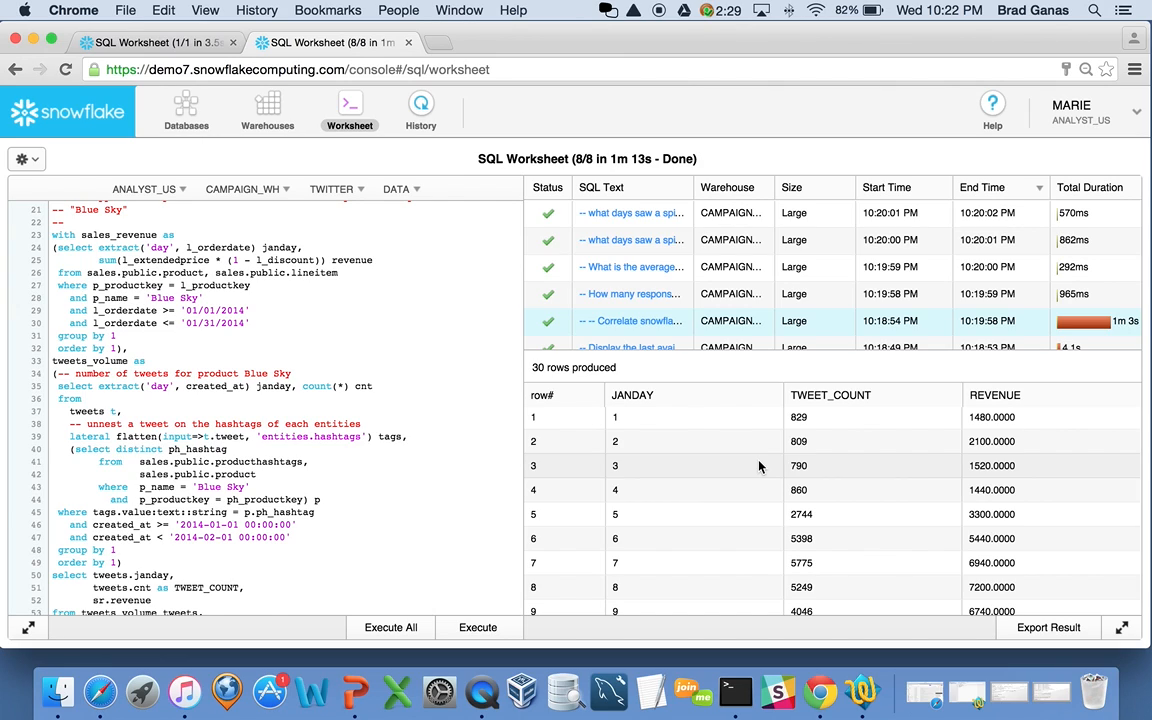
left_click(145, 44)
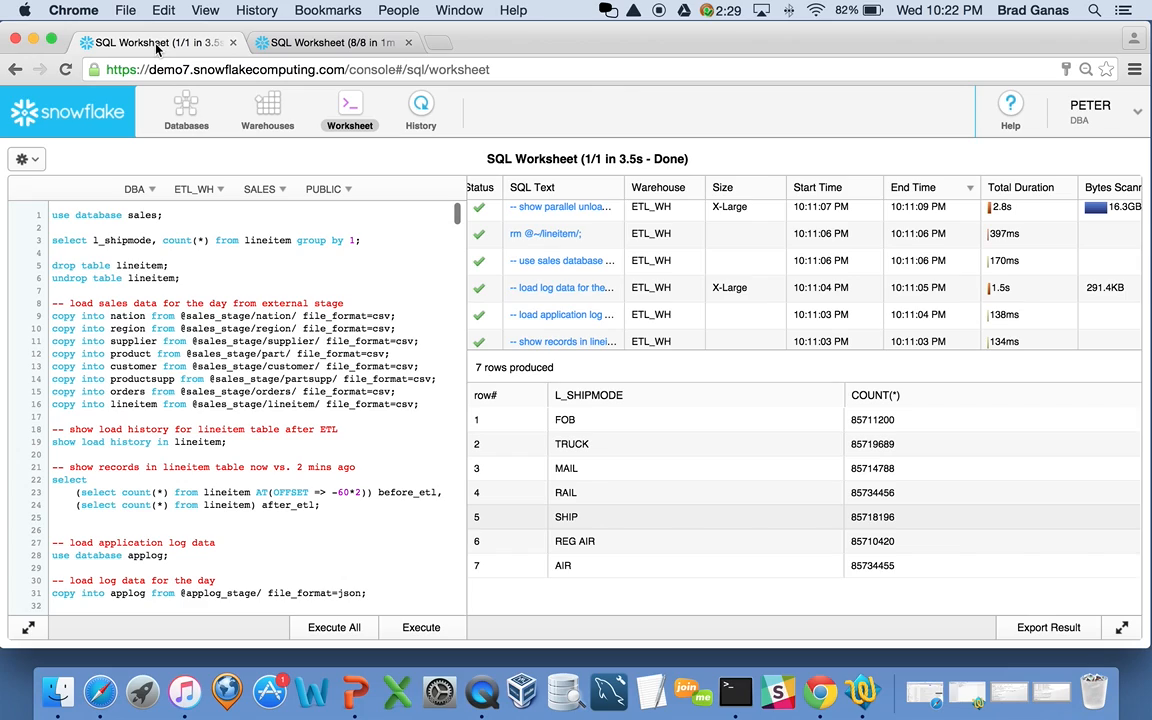